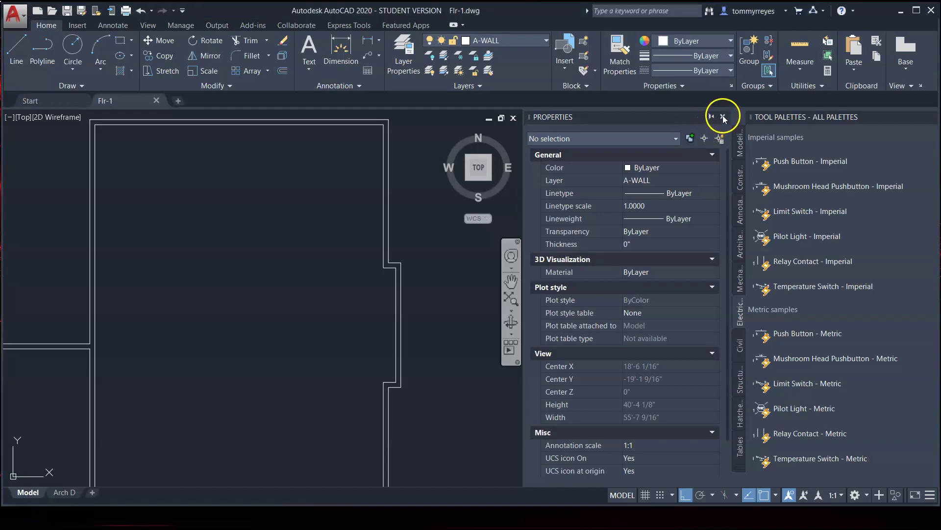
Close the Properties palette to enlarge the drawing area around the floor plan
click(723, 116)
scroll(719, 205, down, 5)
scroll(655, 225, down, 3)
scroll(600, 215, up, 3)
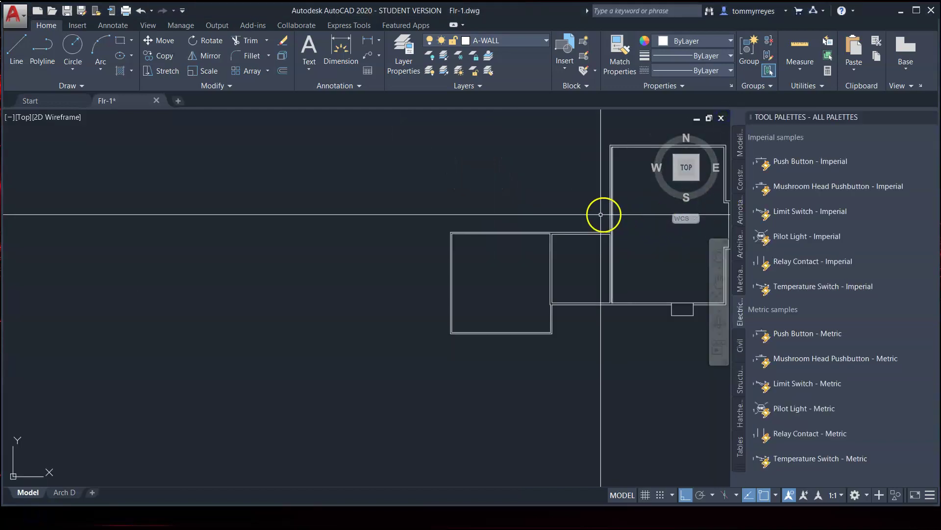
middle_drag(626, 209, 516, 247)
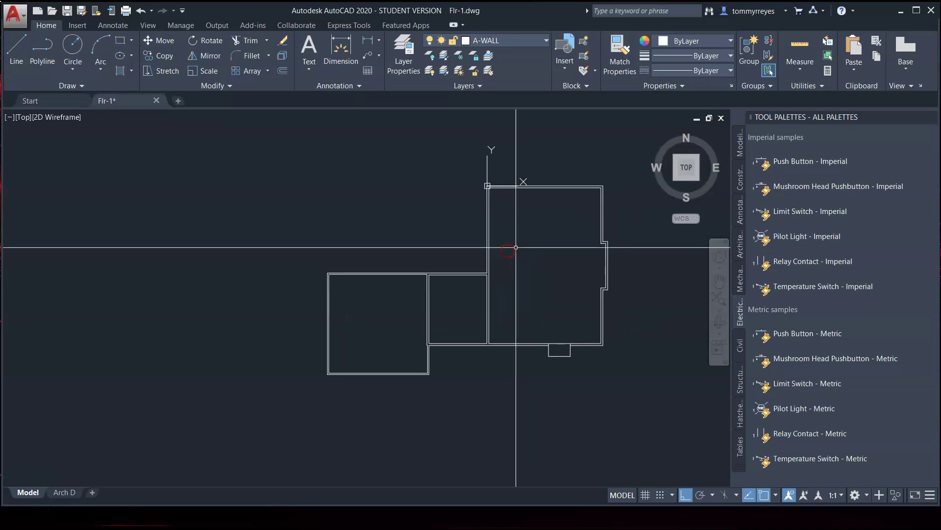
Offset the upper inner wall line of the small middle room 3'7" down into the room
scroll(516, 247, up, 2)
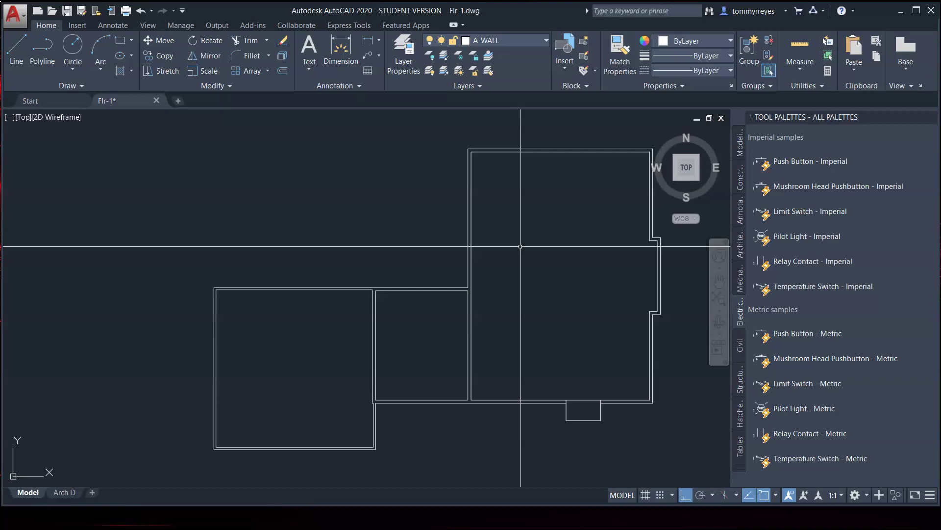
scroll(437, 292, up, 3)
scroll(443, 286, up, 3)
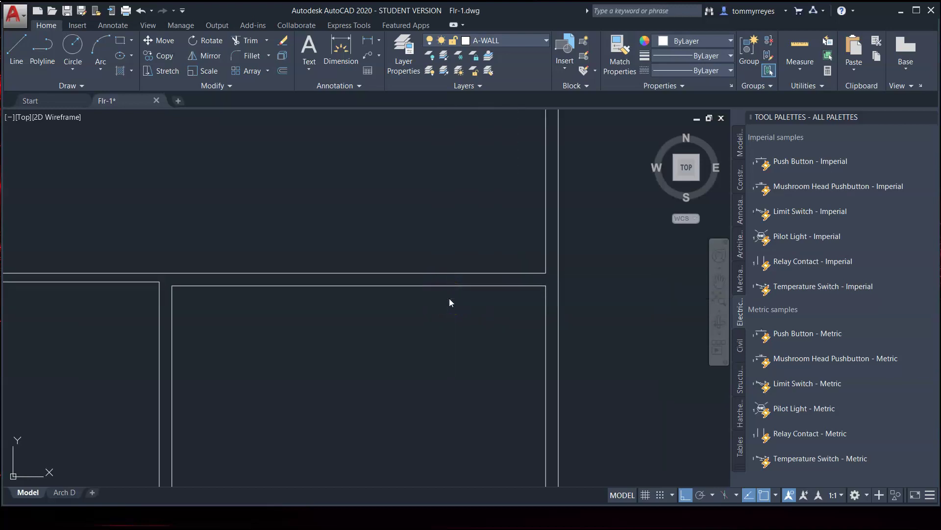
text(o)
key(Return)
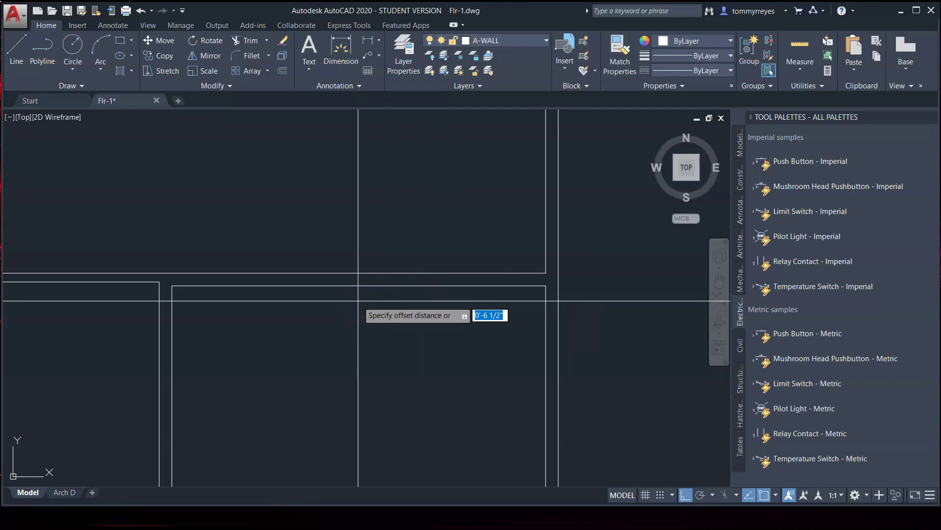
text(3'7)
key(Return)
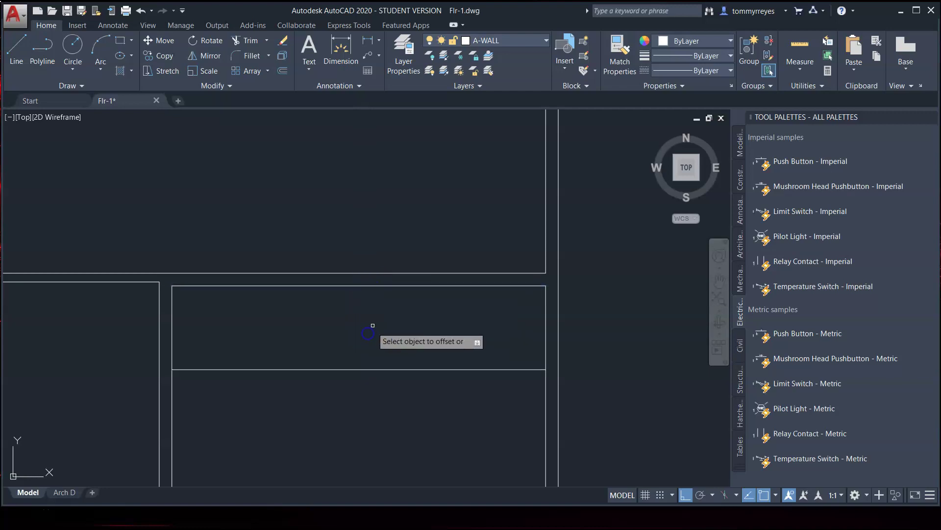
key(Escape)
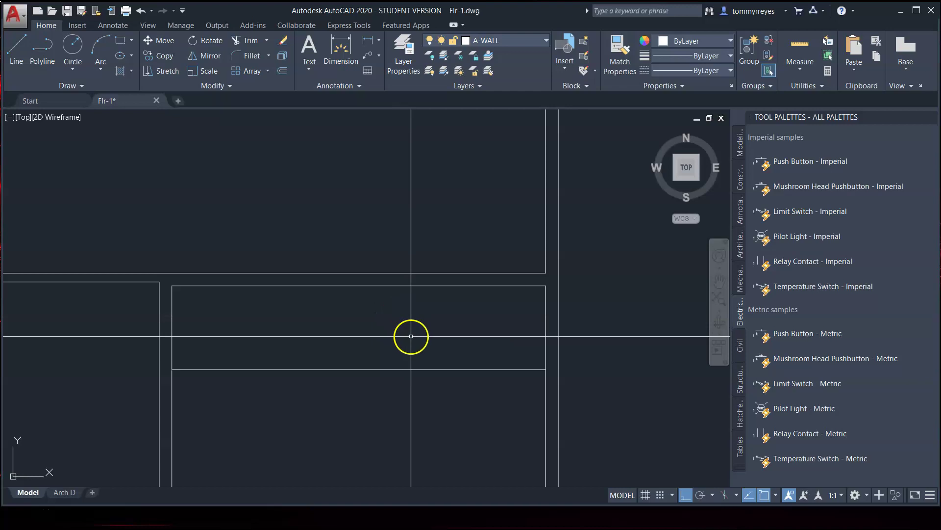
Offset the new horizontal line in the middle room 4.5" downward to form the second face of the partition wall
key(Return)
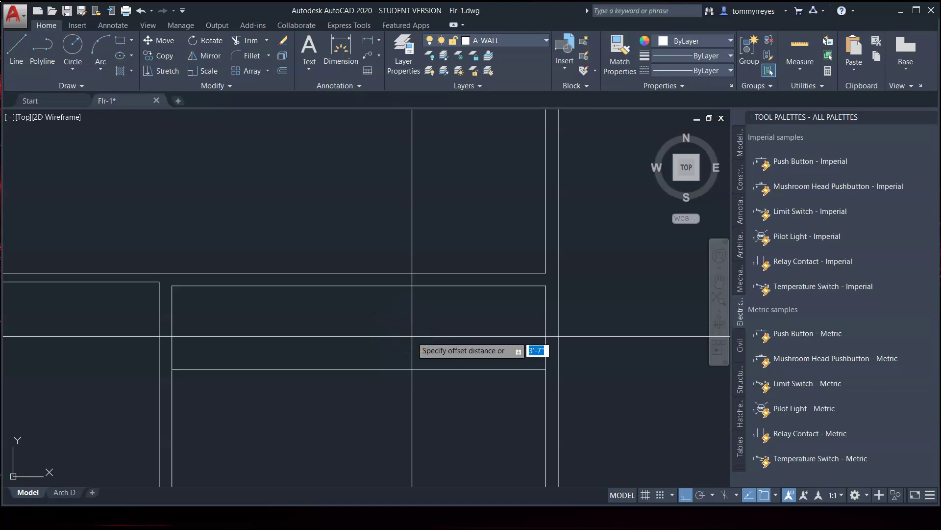
text(4.5)
key(Return)
click(378, 370)
click(379, 414)
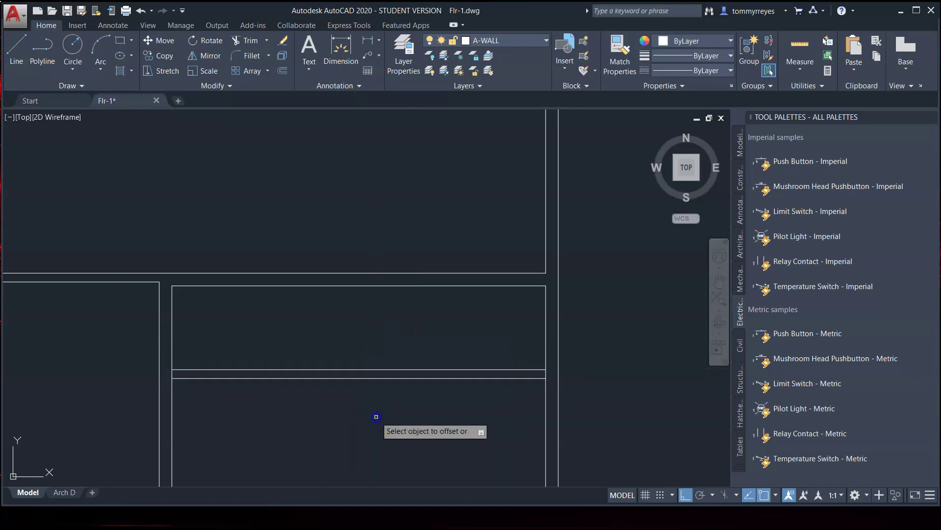
click(379, 383)
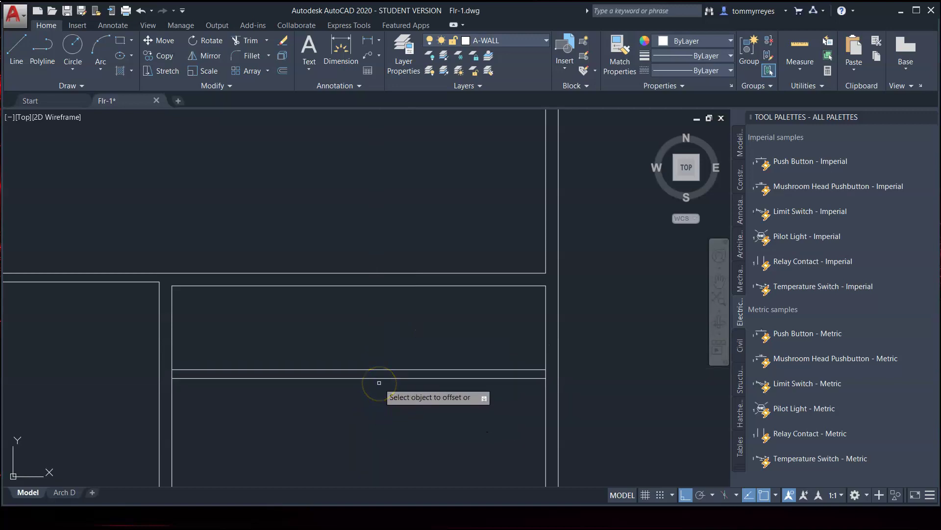
right_click(342, 351)
Try to extend both partition lines across the large room to the inner face of the east wall below the bay, and undo it
scroll(331, 344, down, 5)
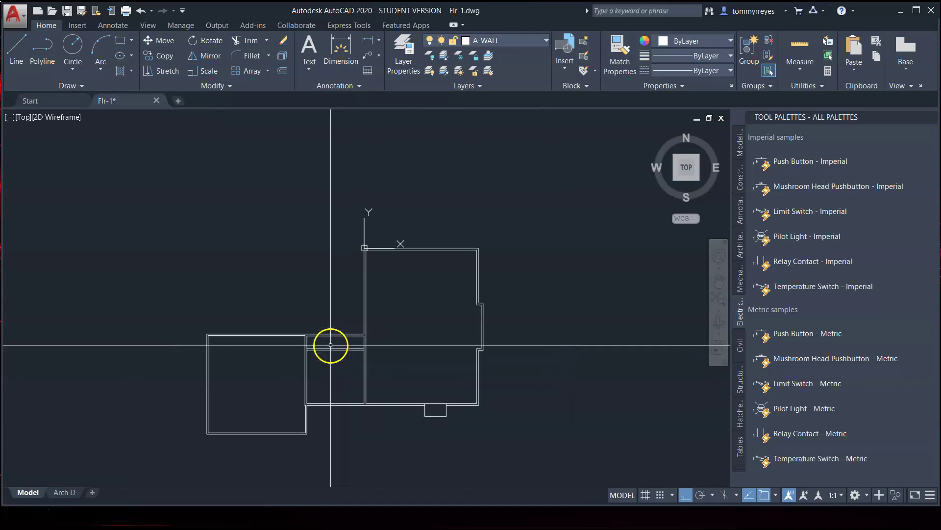
scroll(330, 344, up, 6)
text(tr)
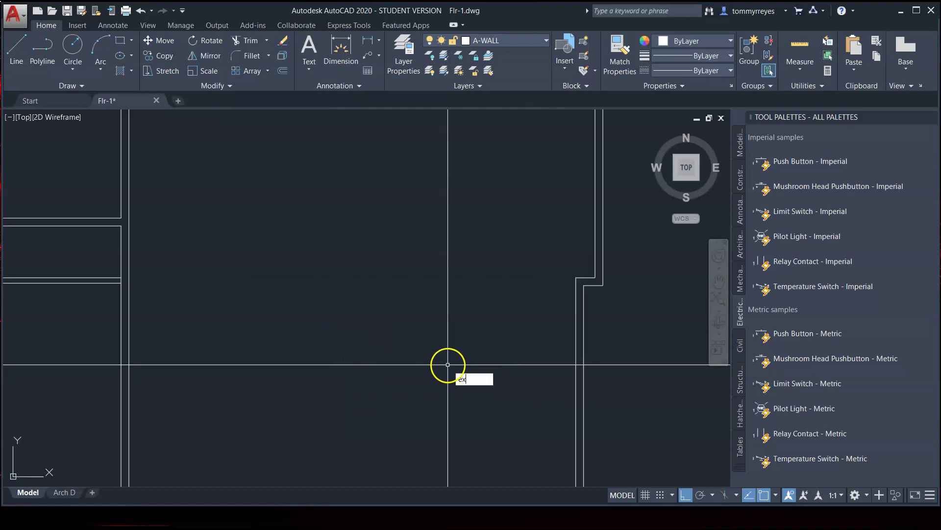
key(Return)
click(576, 287)
key(Return)
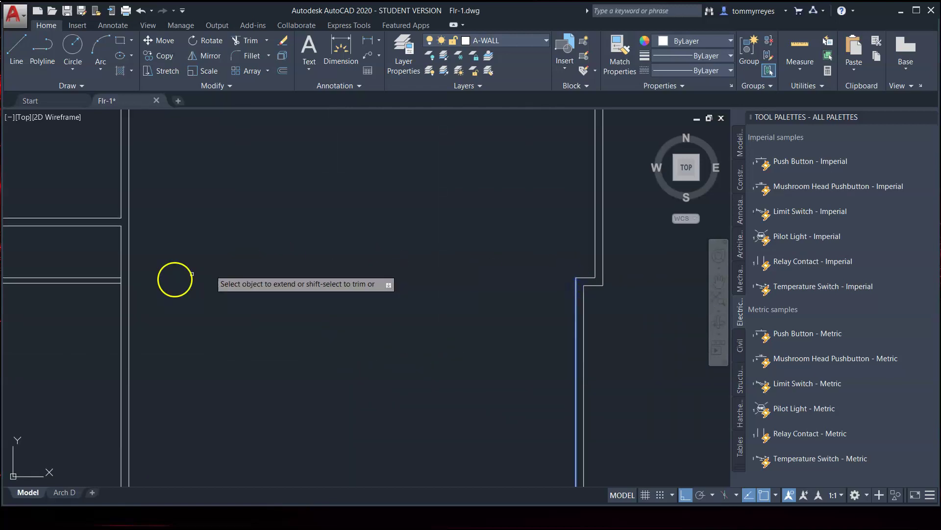
shift+drag(110, 266, 81, 309)
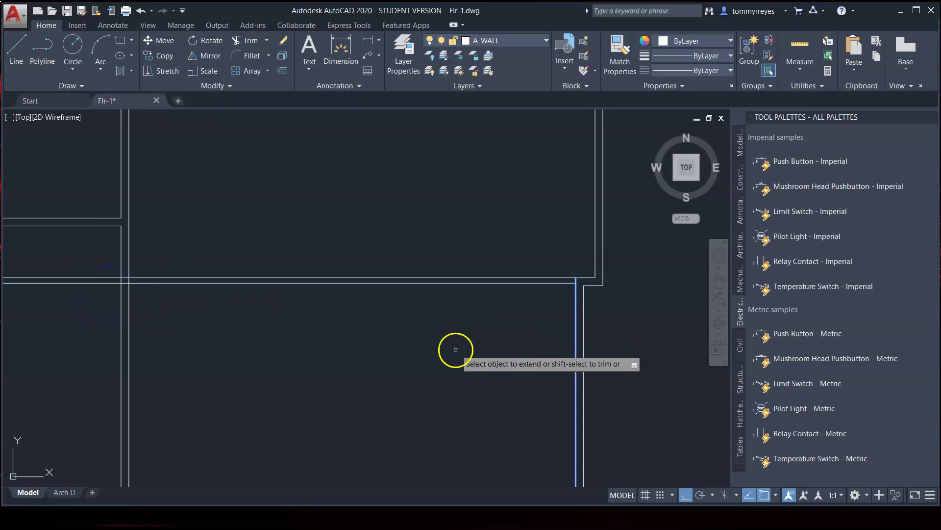
scroll(616, 339, down, 4)
scroll(554, 333, up, 4)
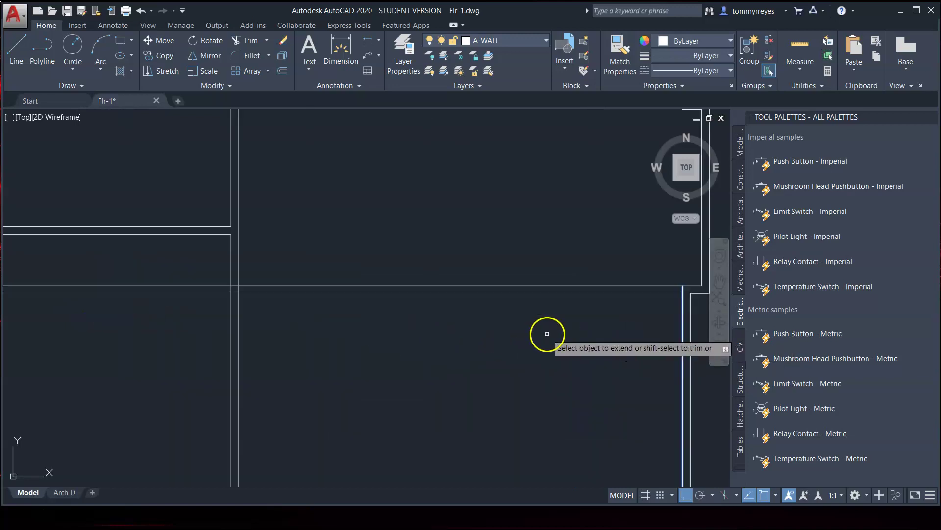
key(Escape)
key(ctrl+z)
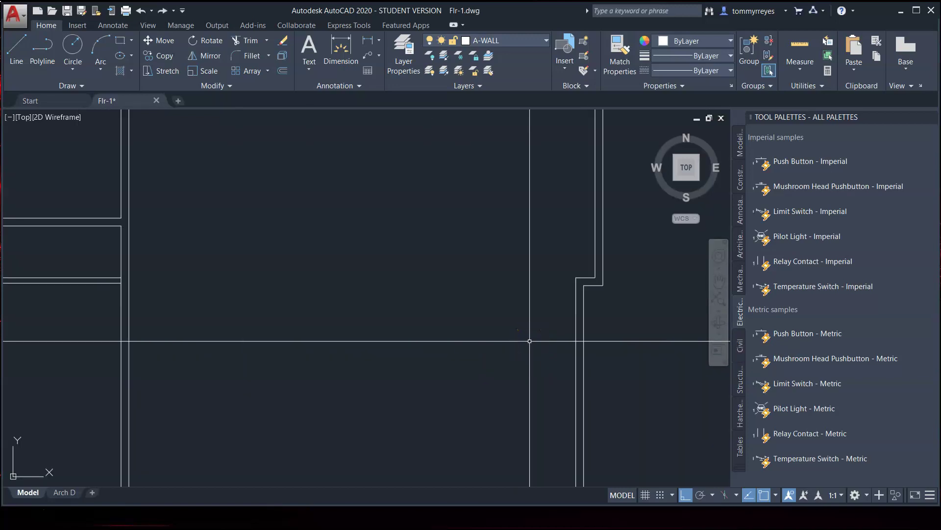
Extend both horizontal partition lines across the large room to the inner face of the east wall below the bay
text(e)
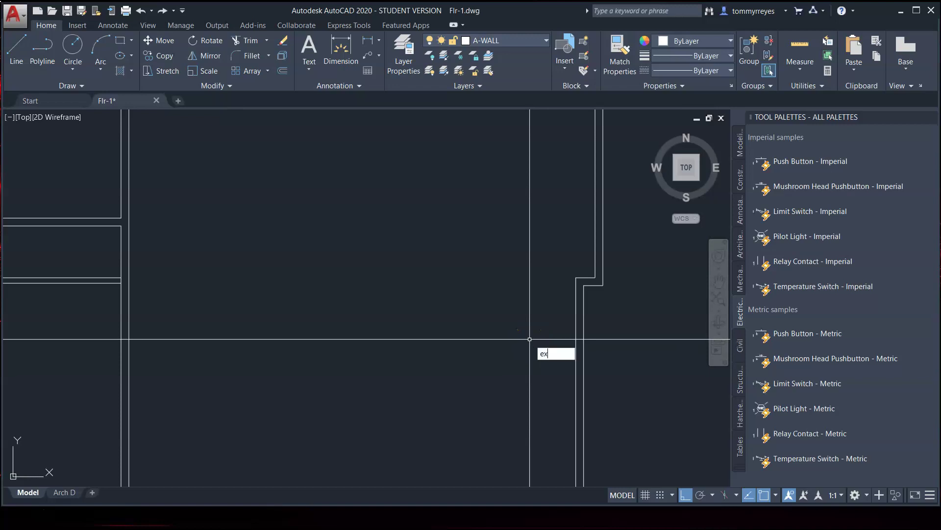
text(x)
key(Return)
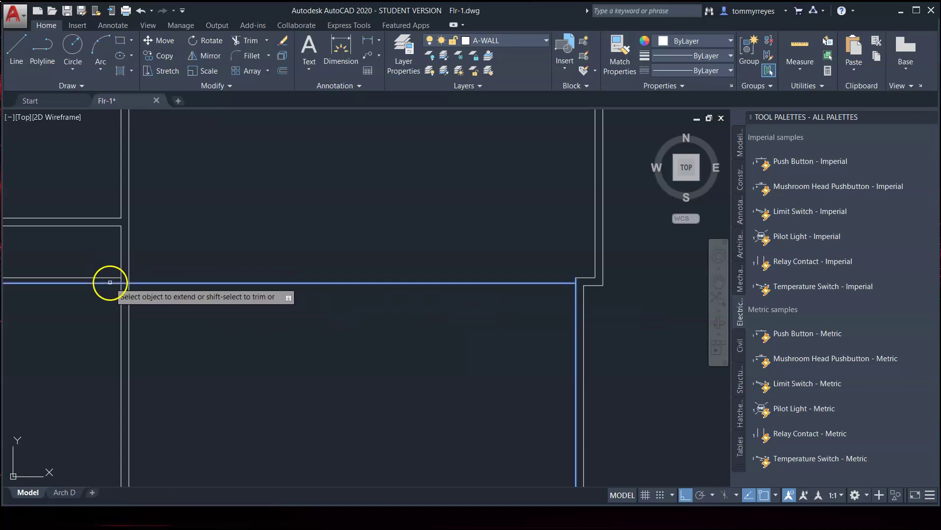
click(111, 260)
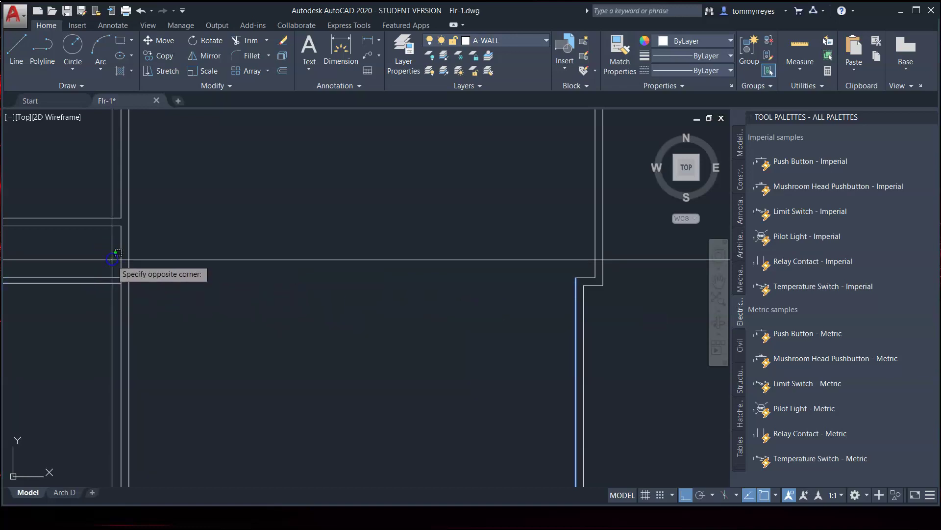
click(93, 294)
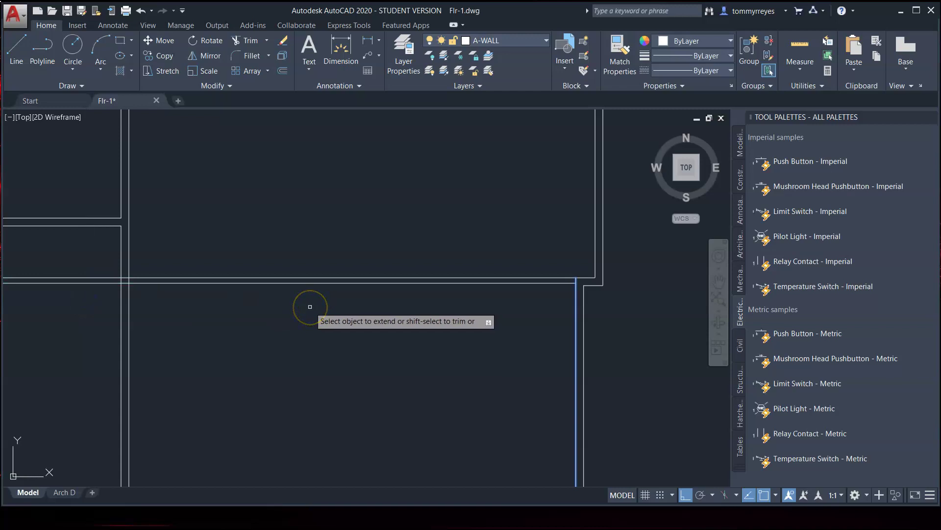
key(Escape)
Trim the overlapping line segments where the new partition crosses the vertical wall between the middle and large rooms
scroll(112, 280, up, 3)
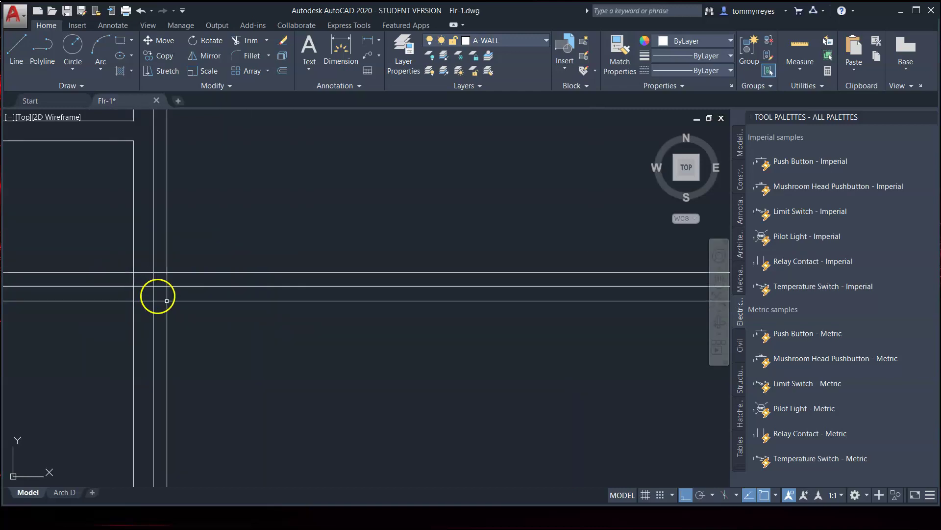
text(tr)
key(Return)
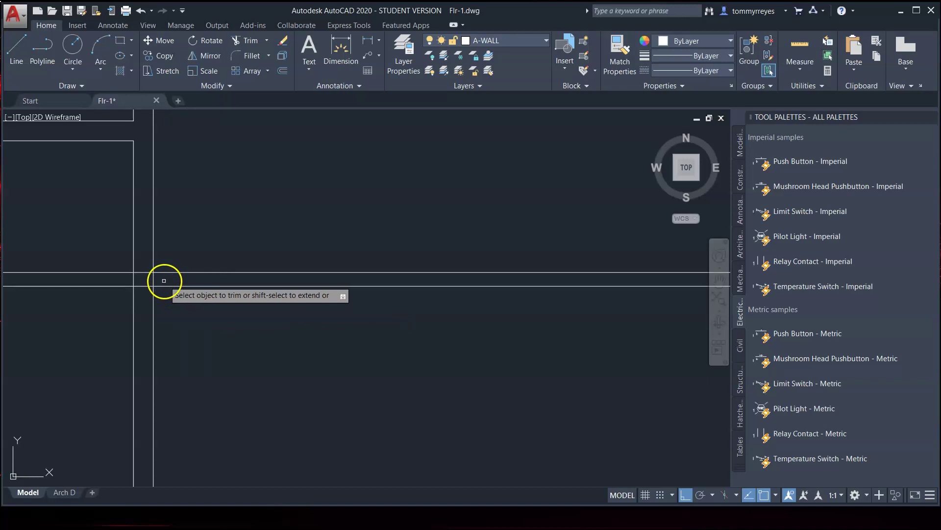
click(163, 278)
click(126, 278)
scroll(140, 267, down, 1)
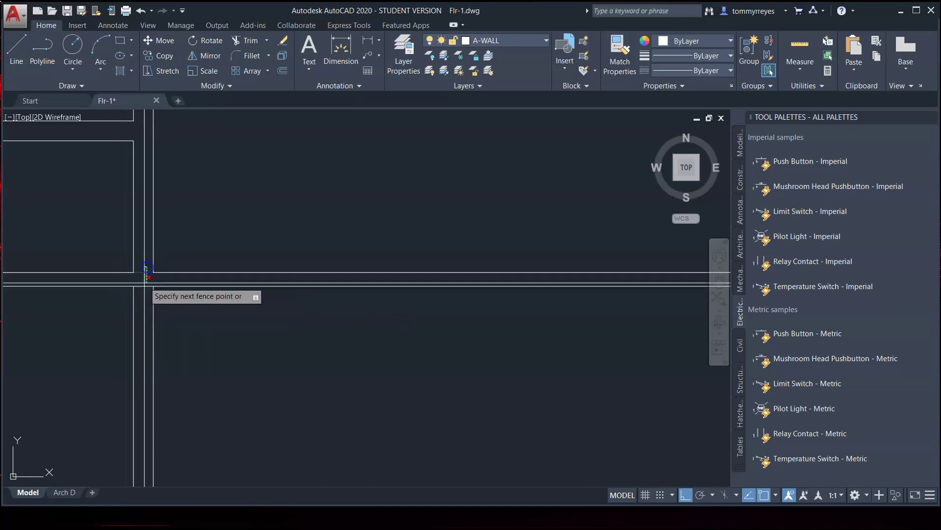
click(142, 292)
scroll(310, 317, down, 3)
scroll(361, 341, down, 4)
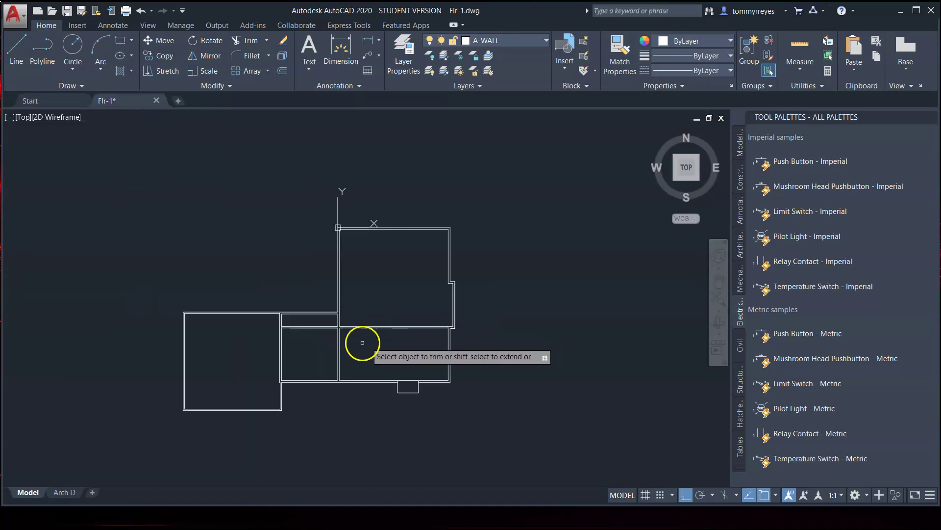
scroll(307, 343, up, 3)
scroll(349, 311, up, 2)
key(Return)
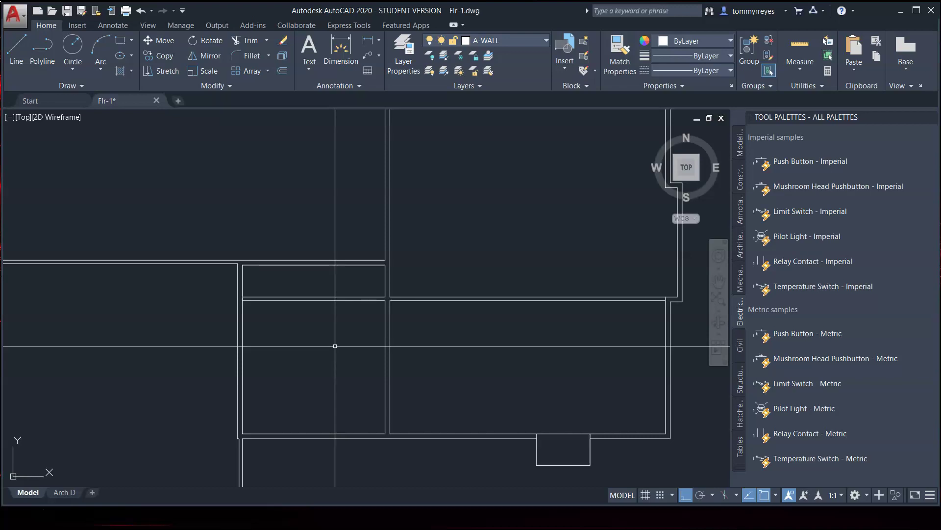
Offset the right inner wall line of the middle room, below the partition, 6' to the left
text(o)
key(Return)
text(6)
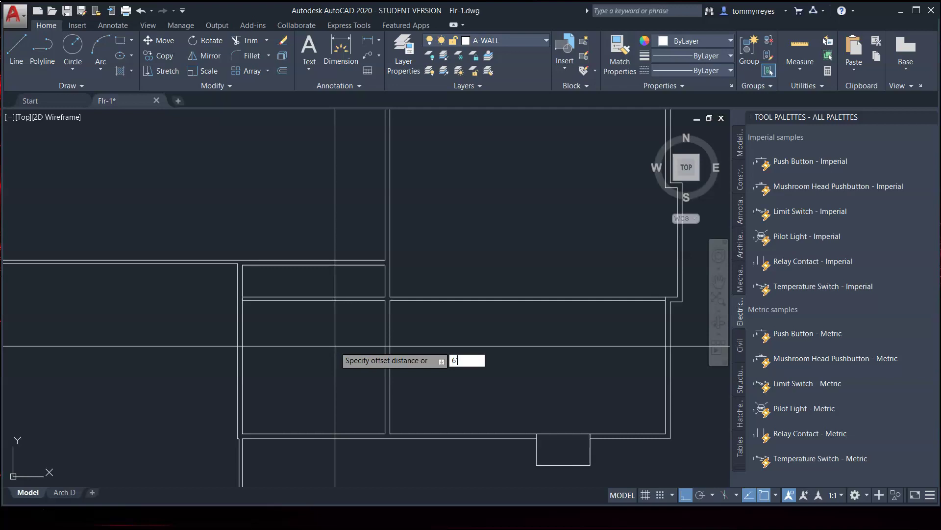
text(')
key(Return)
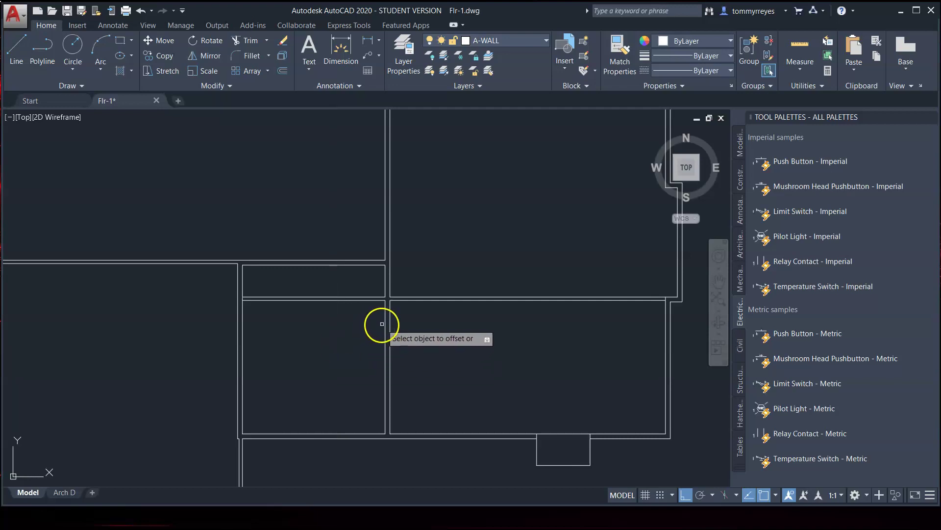
click(387, 323)
click(373, 325)
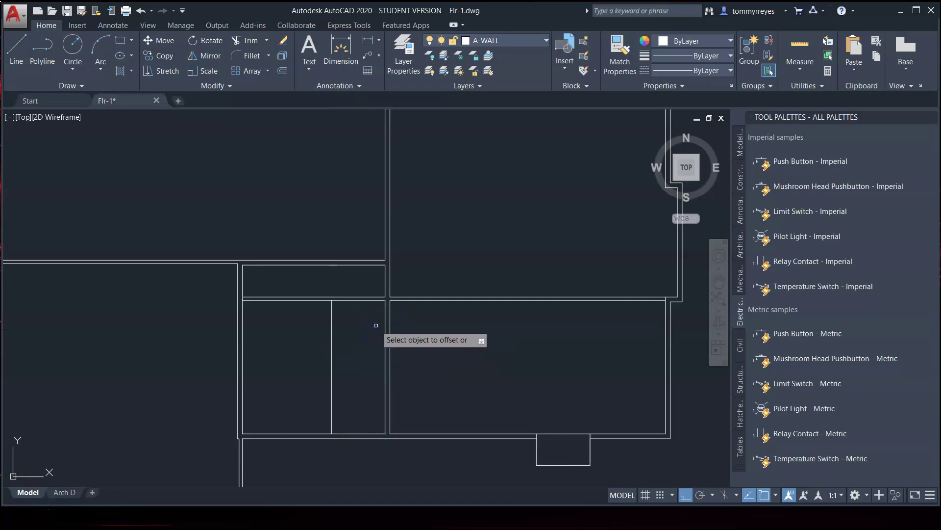
right_click(372, 329)
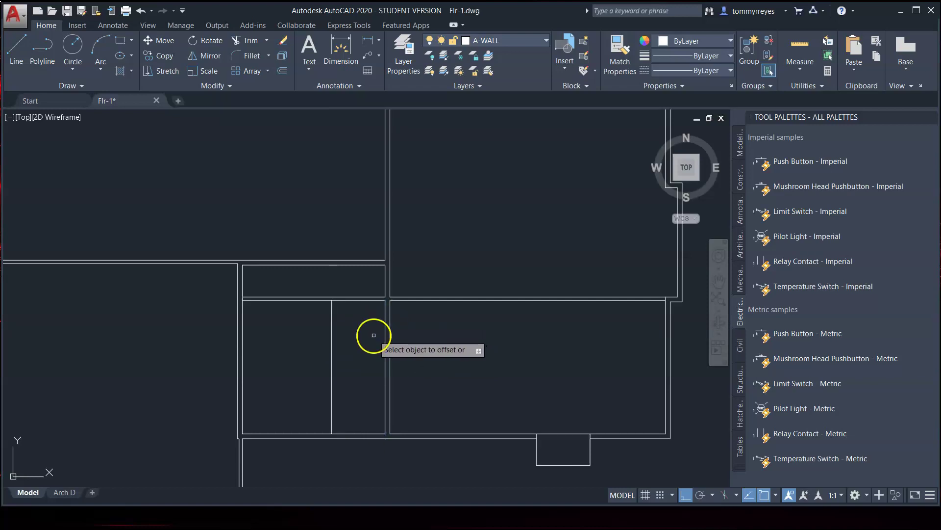
Offset the new vertical line in the middle room 4.5" to the right to complete the wall thickness
text(o)
key(Return)
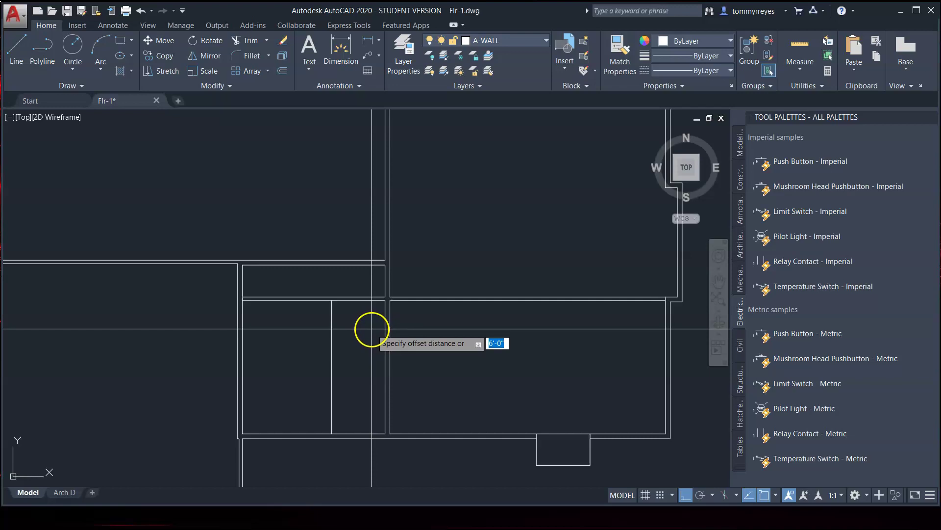
text(4.5)
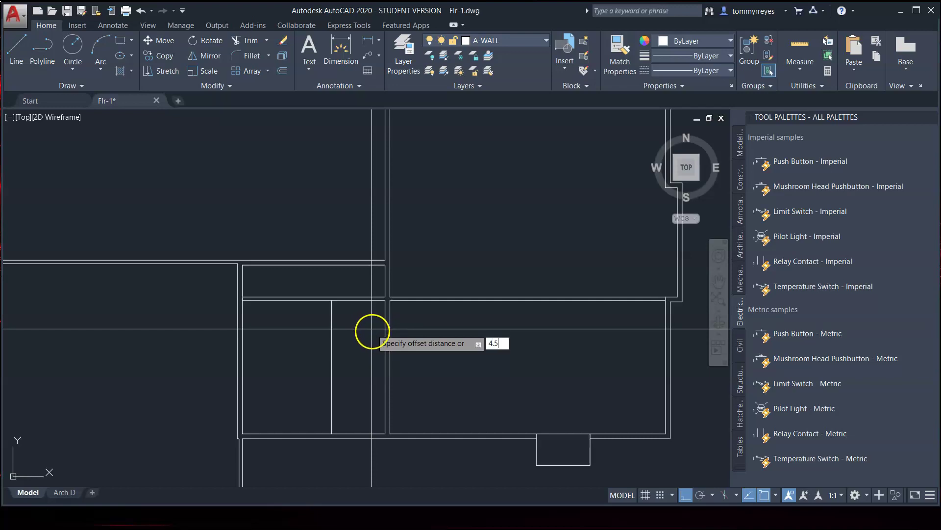
key(Return)
click(332, 329)
click(356, 327)
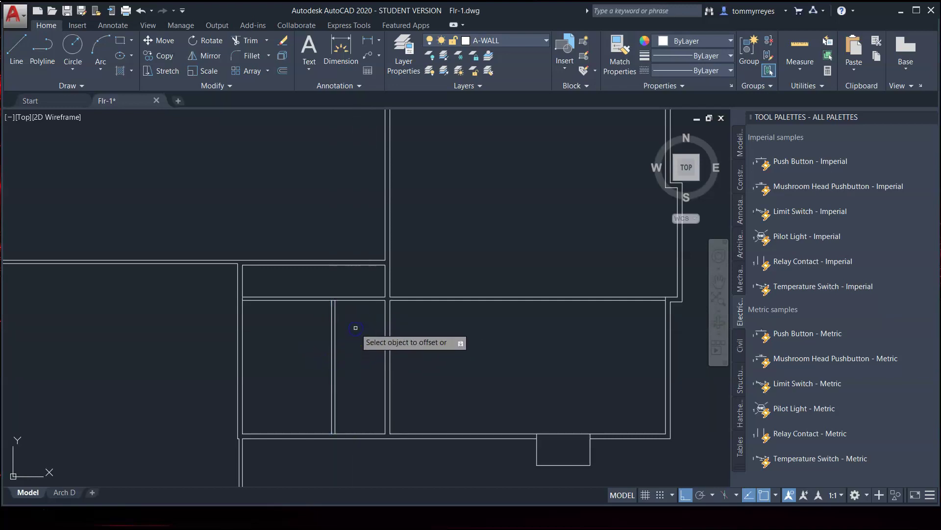
right_click(356, 327)
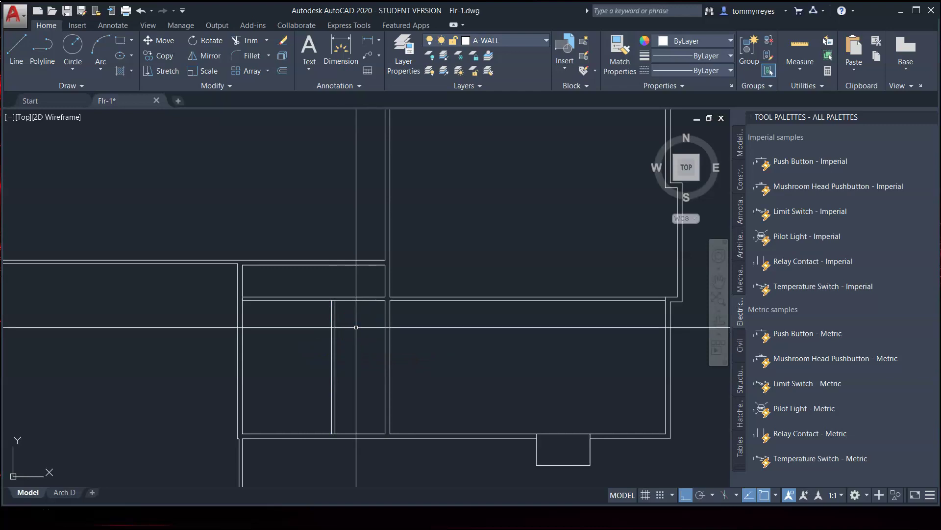
Offset the lower line of the horizontal partition in the middle room 5'-10 5/8" downward
text(o)
key(Return)
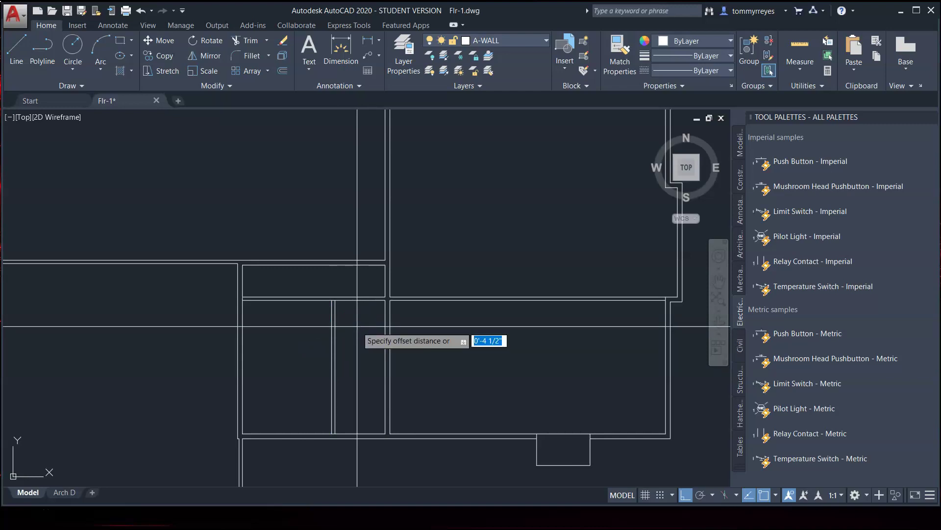
text(5'1)
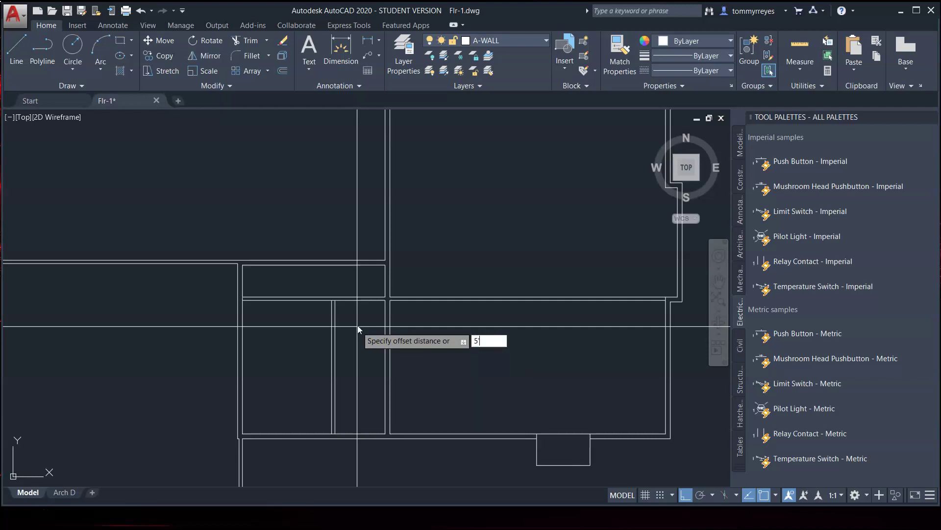
text(0)
text(-5/8)
key(Return)
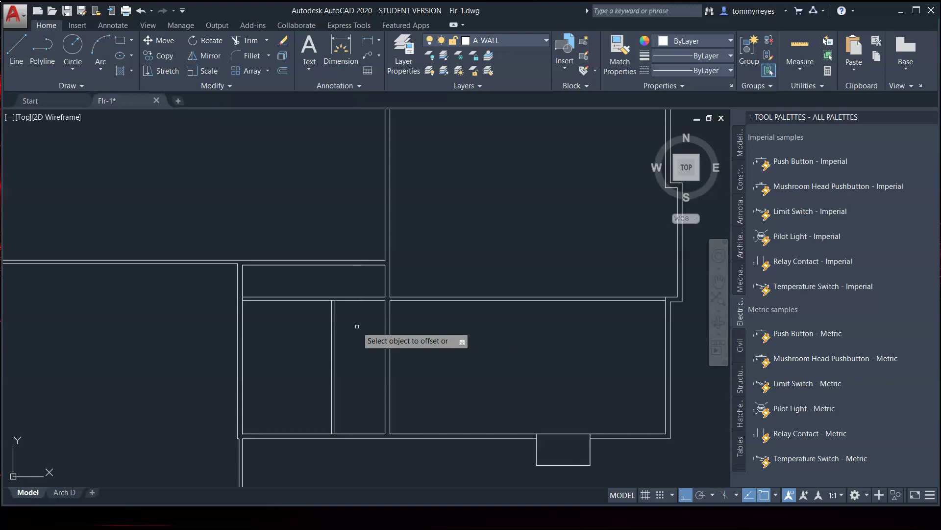
click(306, 298)
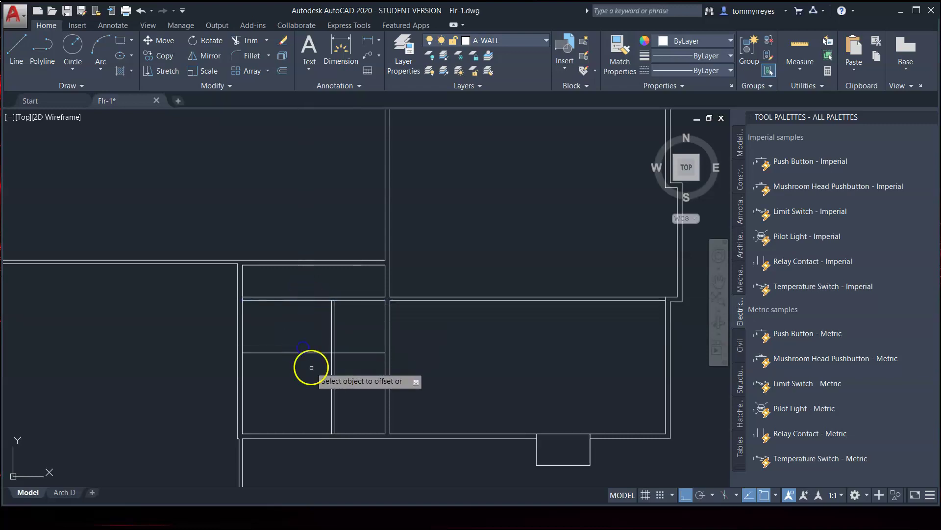
click(313, 365)
Offset the new horizontal line in the middle room 4.5" upward to complete the wall thickness
key(Return)
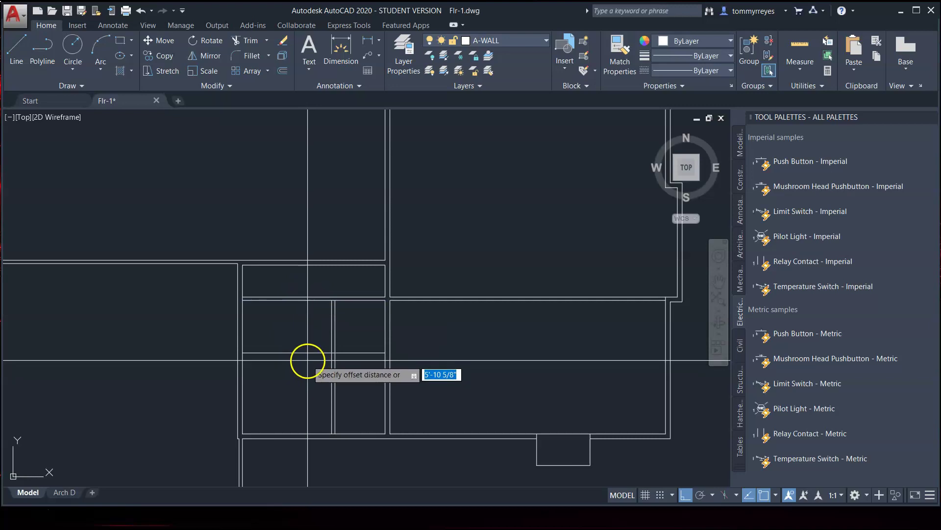
text(4)
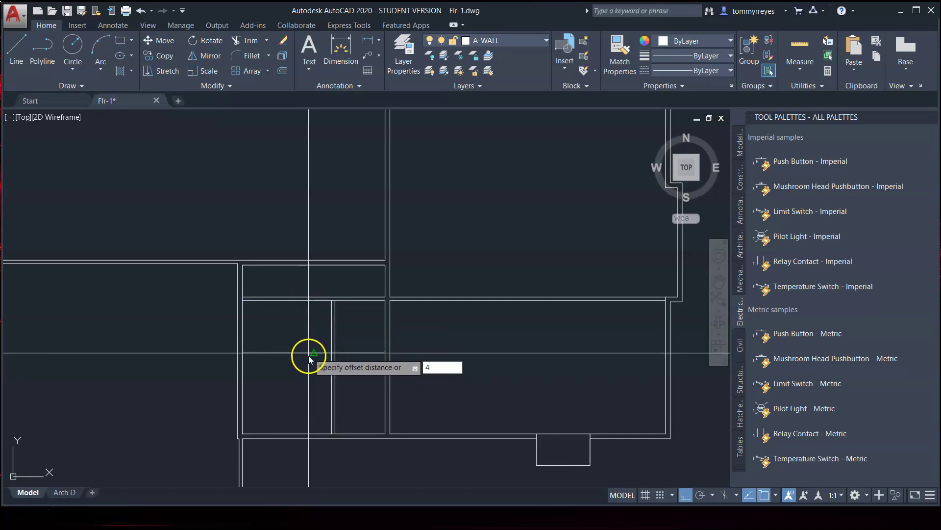
key(Return)
click(308, 352)
click(309, 343)
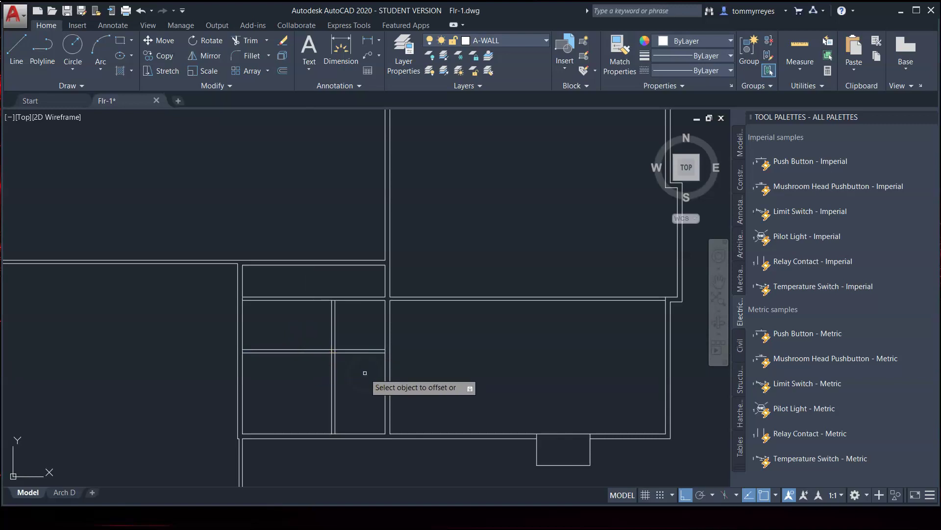
Fillet the inner and outer line pairs where the two new partitions cross, forming an L-shaped corner around the small room
scroll(365, 372, up, 2)
scroll(331, 344, up, 2)
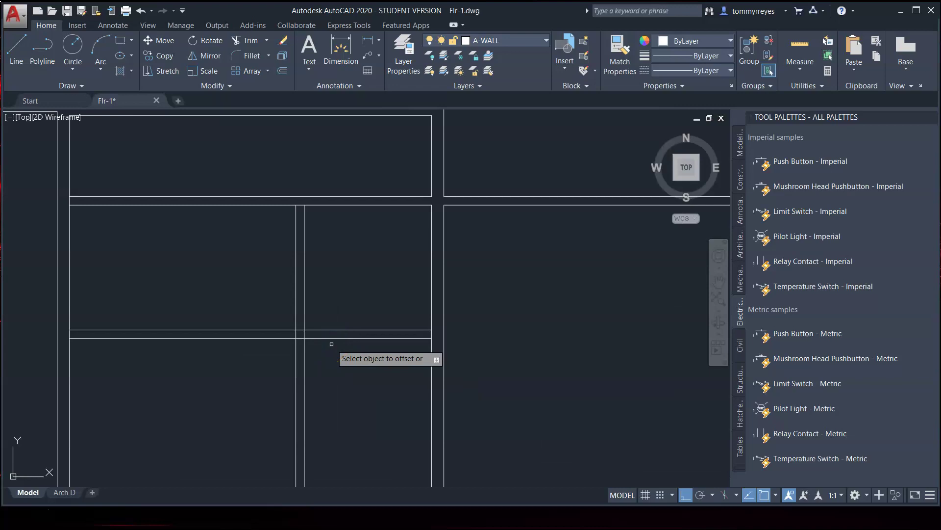
scroll(359, 319, down, 2)
scroll(348, 323, up, 4)
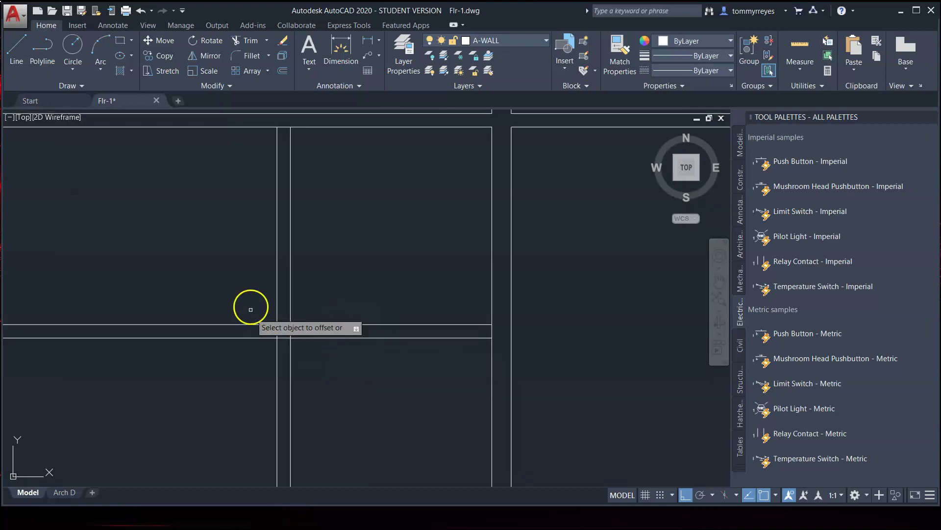
click(405, 326)
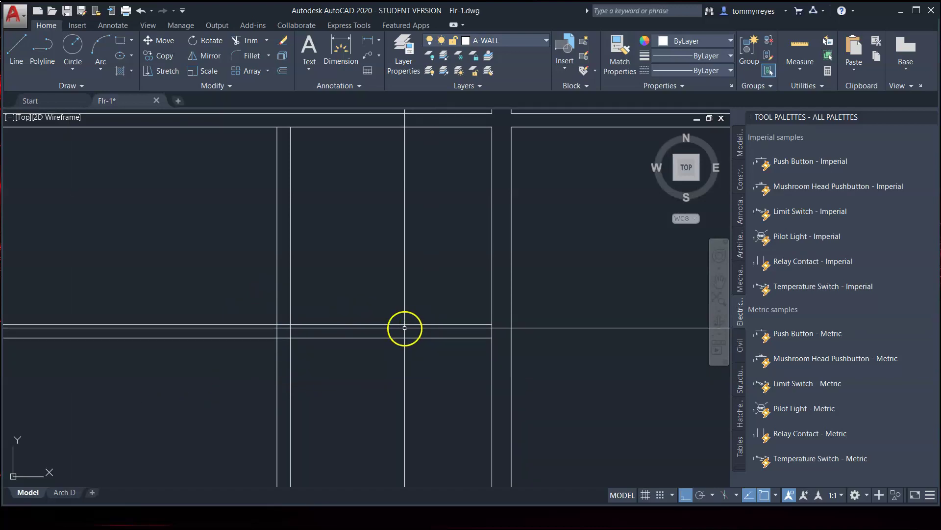
text(f)
key(Return)
click(326, 325)
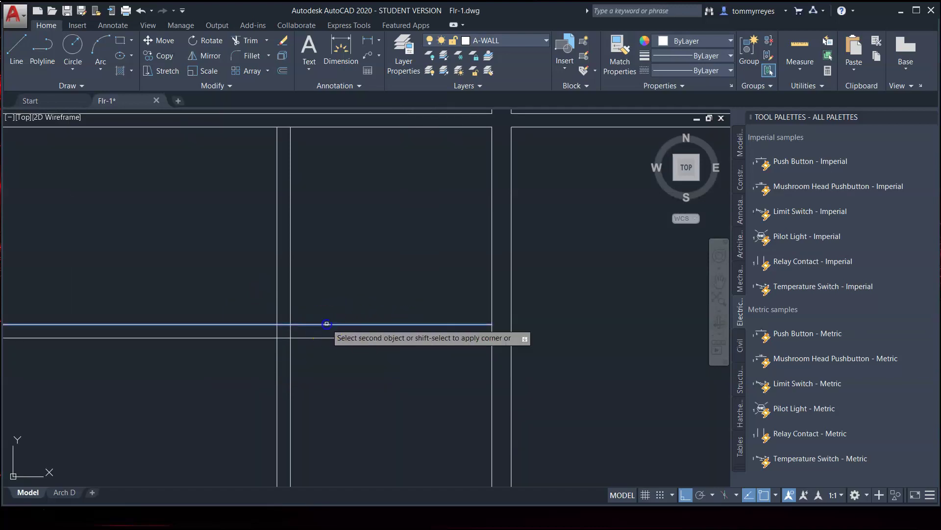
click(288, 286)
key(Return)
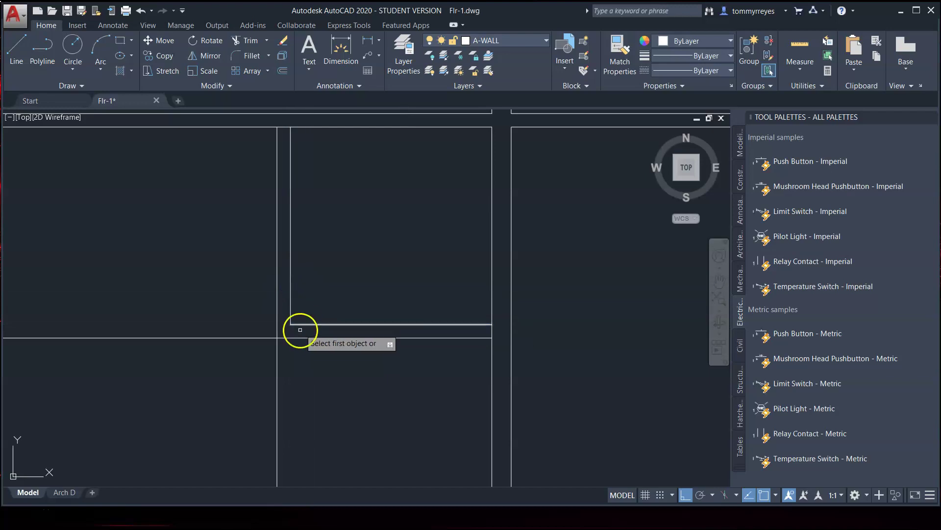
click(311, 337)
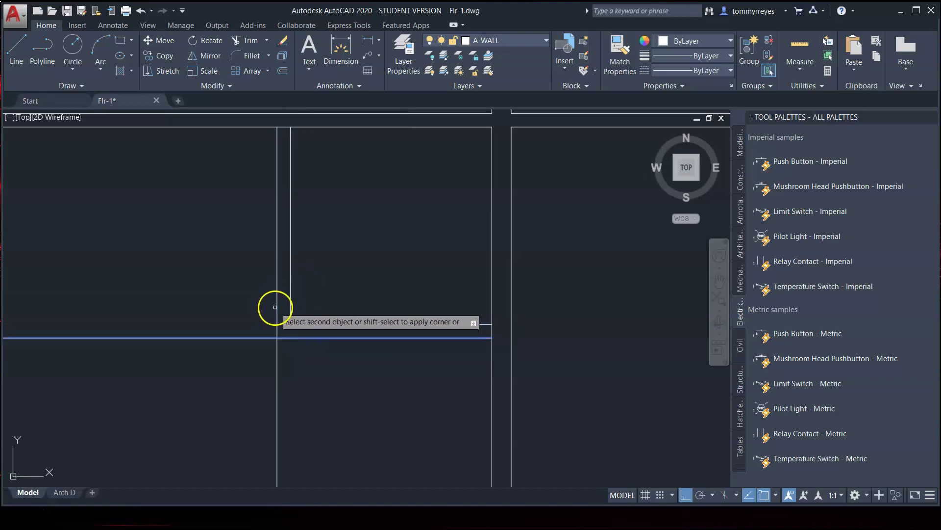
click(276, 307)
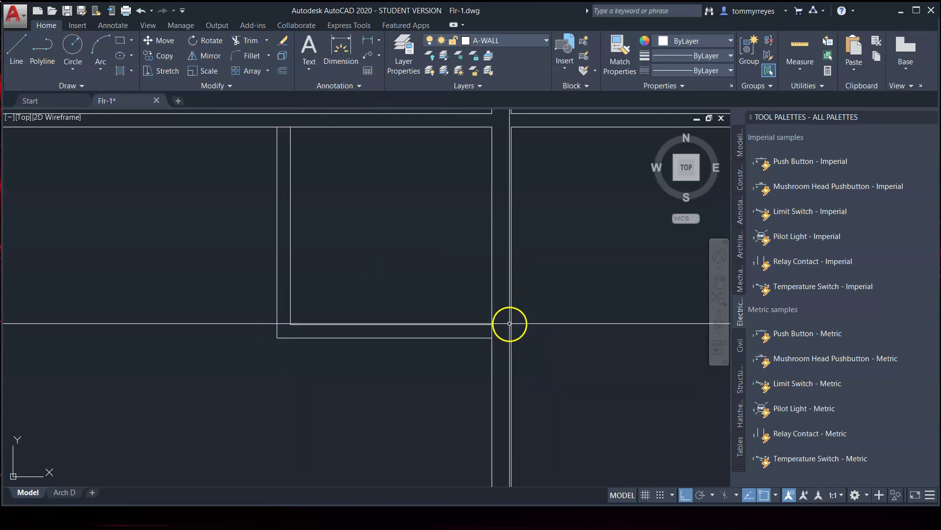
Trim the vertical wall line between the two horizontal partition lines where the small room's lower wall meets the east wall
text(tr)
key(Return)
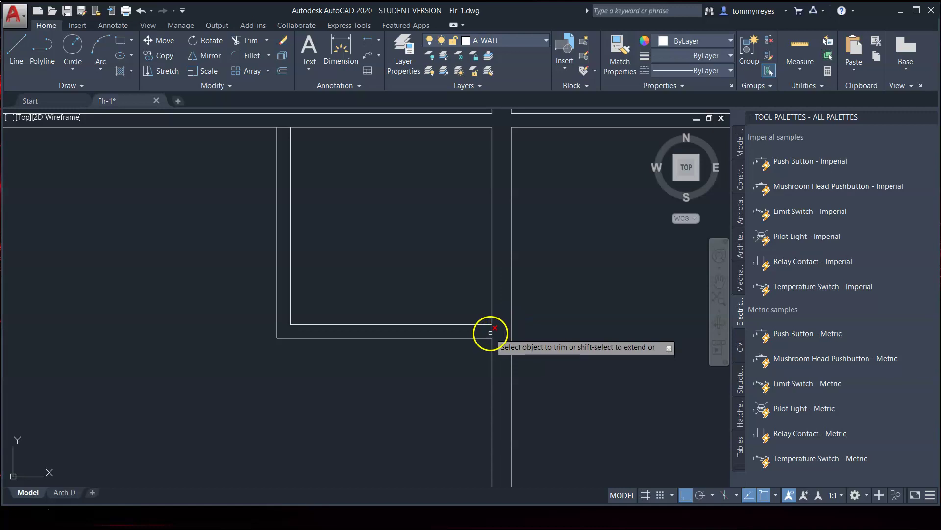
scroll(502, 256, down, 5)
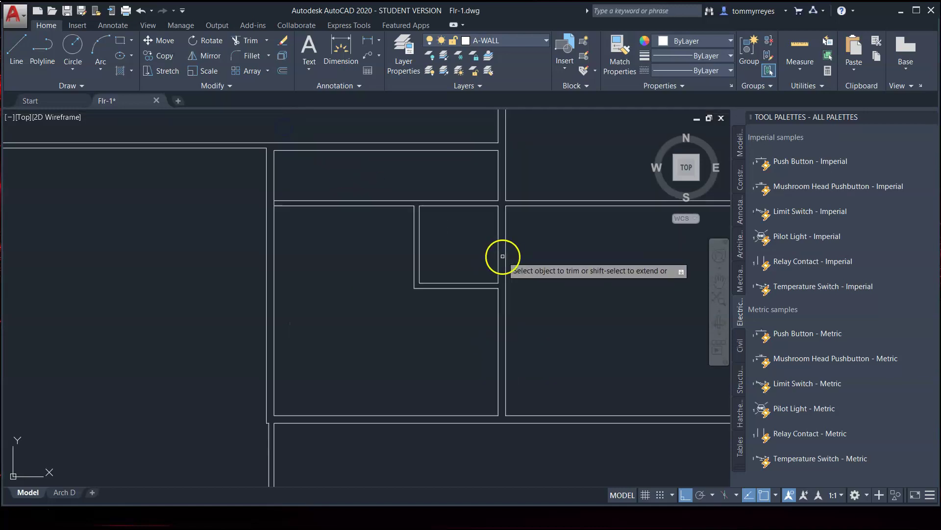
key(Escape)
scroll(424, 284, up, 2)
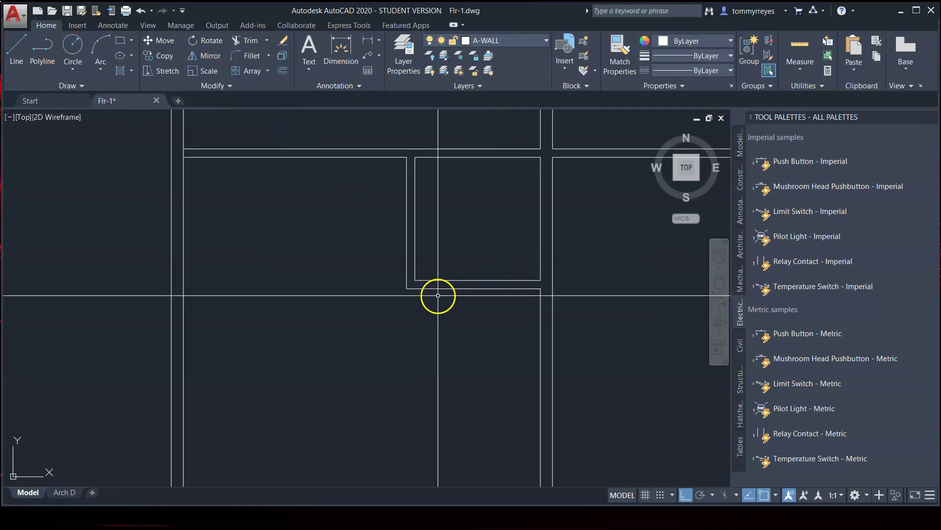
text(l)
key(Return)
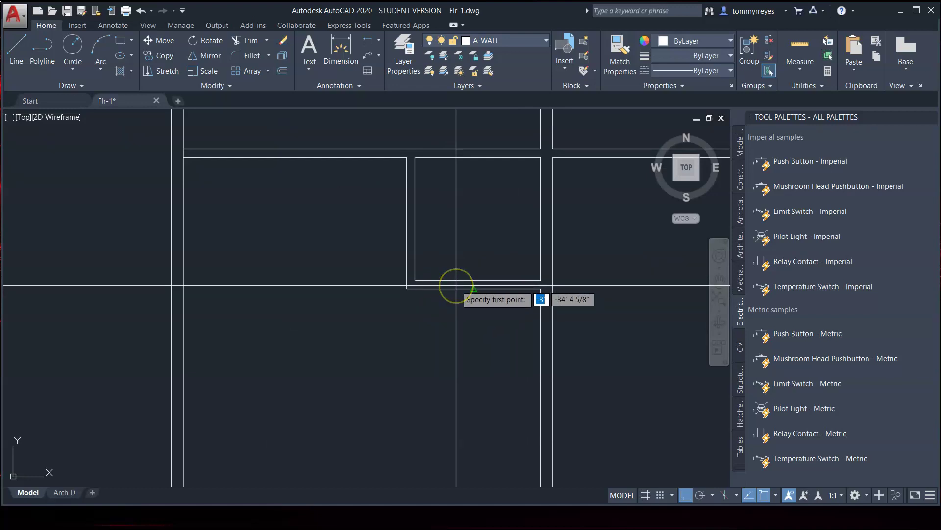
text(3)
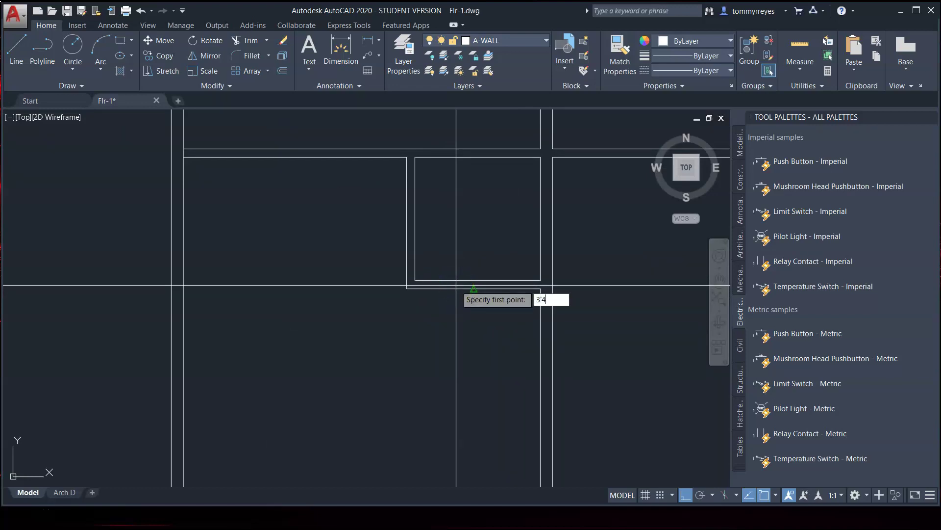
key(Return)
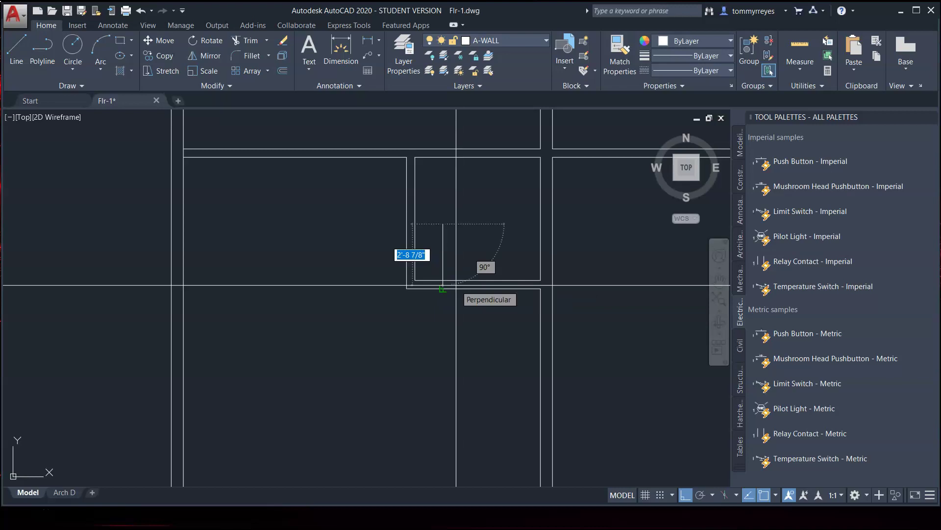
key(Escape)
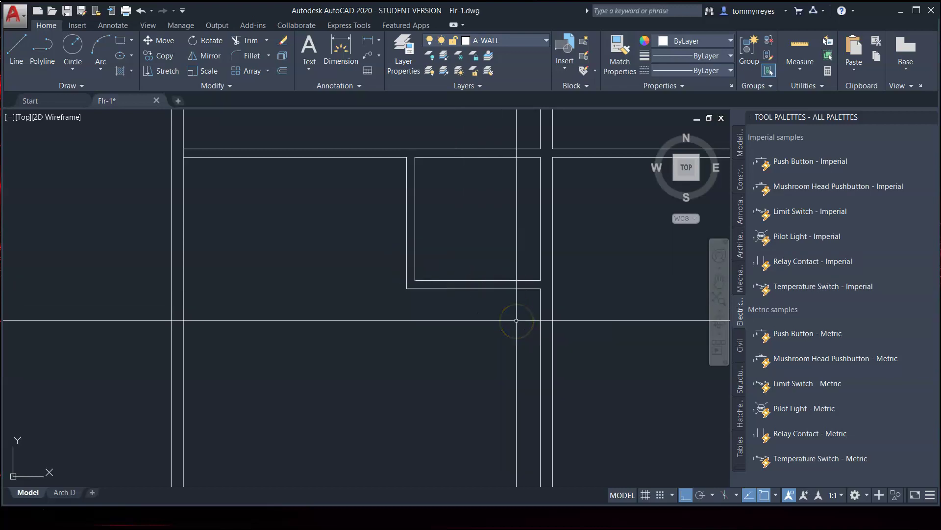
Offset the middle room's right inner wall line, below the small room, 3'-4" to the left
text(o)
key(Return)
text(4)
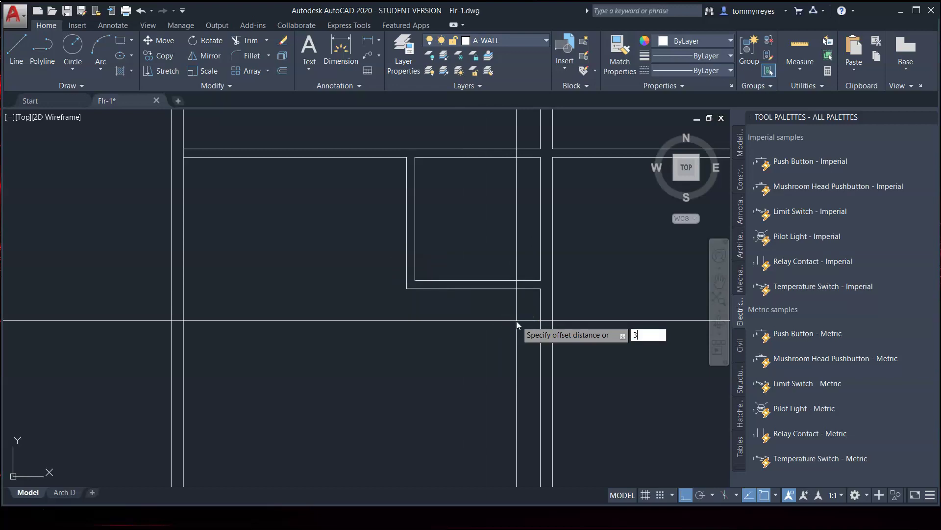
key(Return)
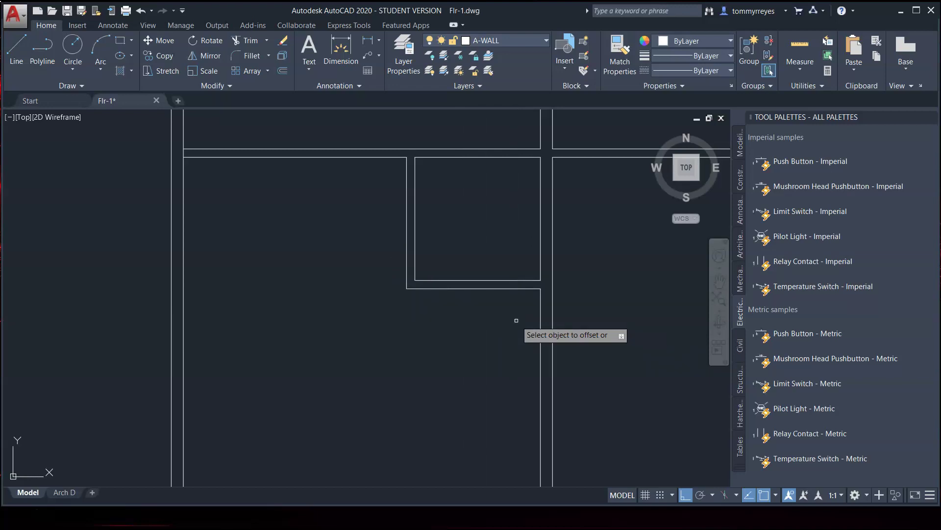
click(539, 332)
click(422, 371)
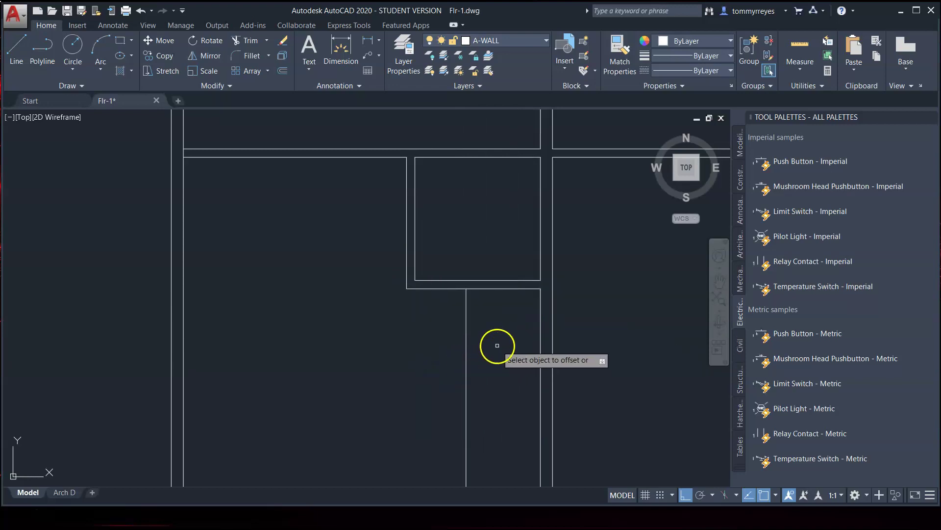
Offset the new vertical line below the small room 6'-1" to the left
key(Return)
key(Return)
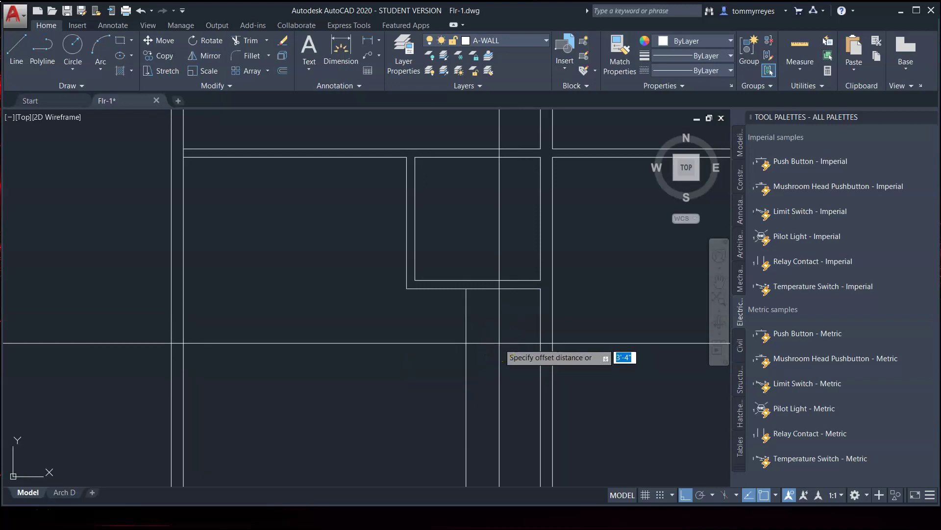
text(6'1)
key(Return)
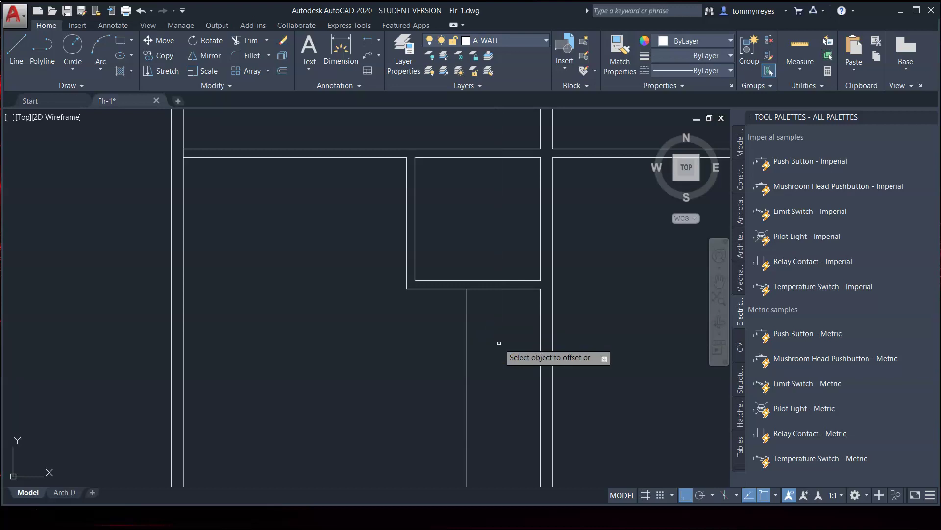
click(467, 348)
click(255, 339)
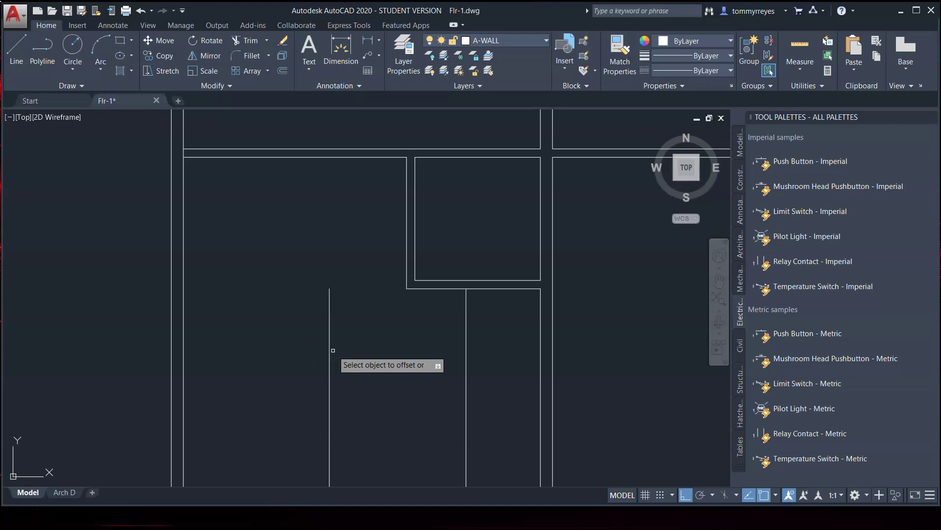
right_click(361, 336)
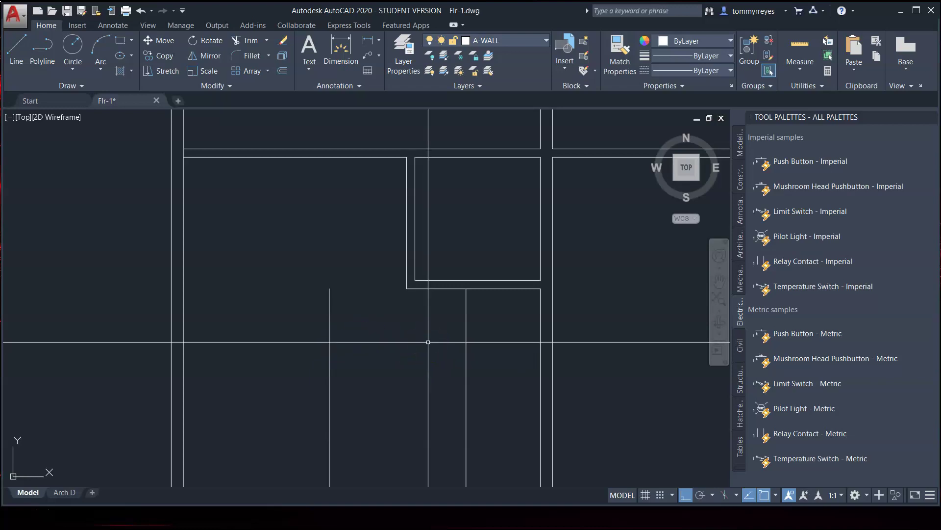
Offset the two new vertical lines 4.5" toward each other to give both partitions their wall thickness
text(o)
key(Return)
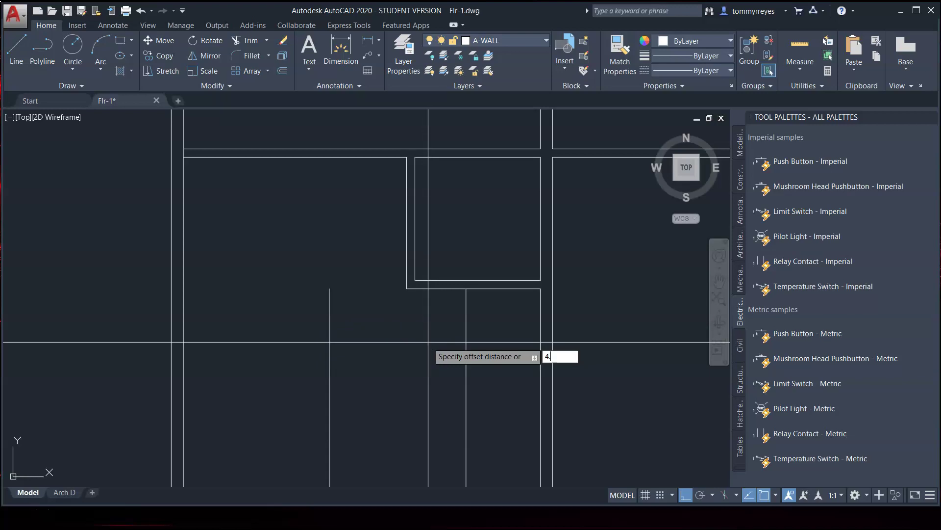
key(Return)
click(466, 336)
click(343, 374)
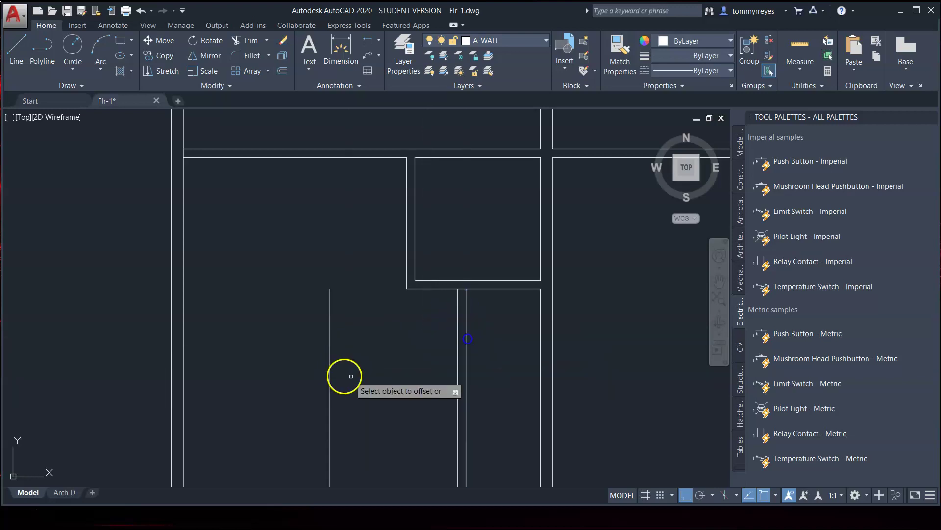
click(330, 360)
click(403, 374)
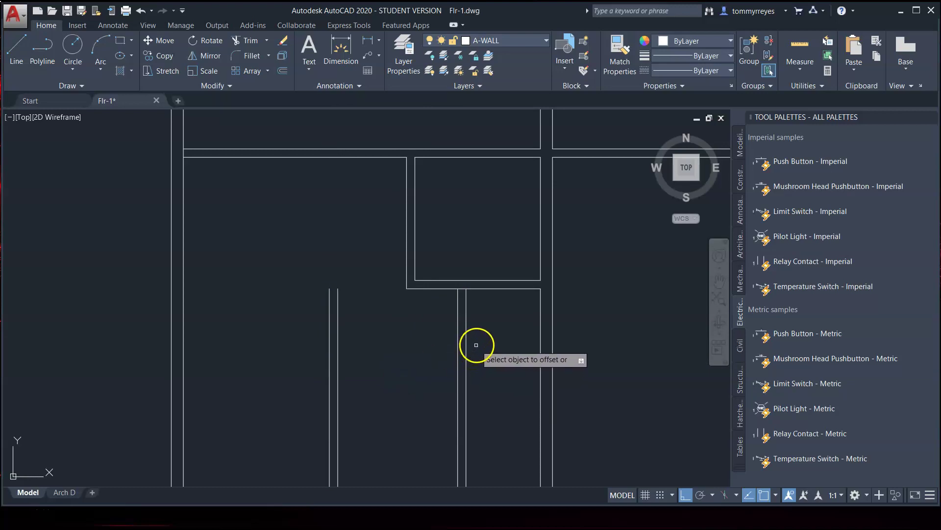
key(Escape)
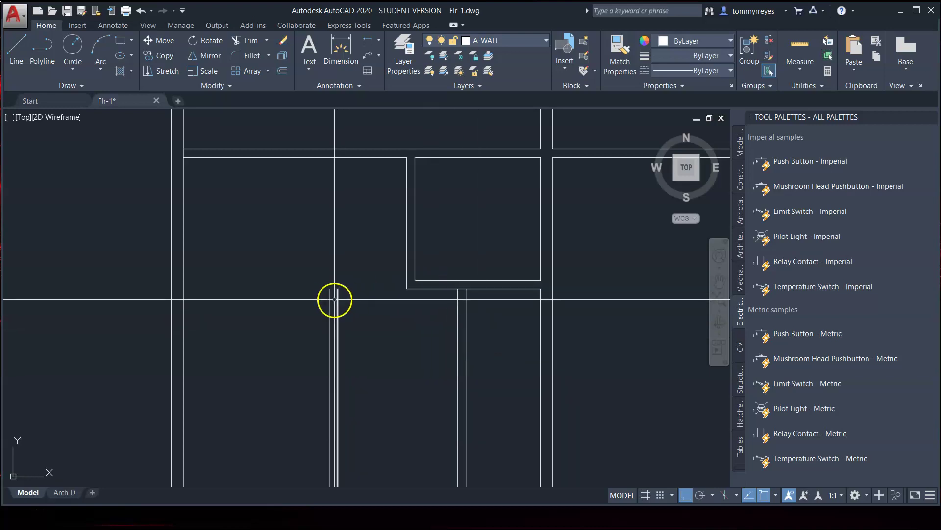
Fillet the outer left line of the leftmost new partition with the small room's lower wall line to form a corner
text(f)
key(Return)
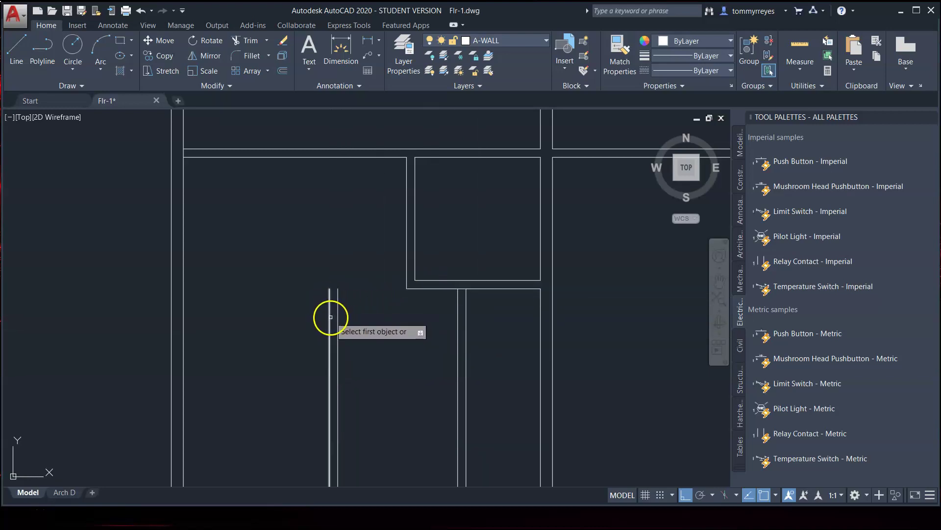
click(328, 317)
click(413, 289)
Fillet the left line of the right-hand new partition with the small room's lower wall line to form a corner
key(Return)
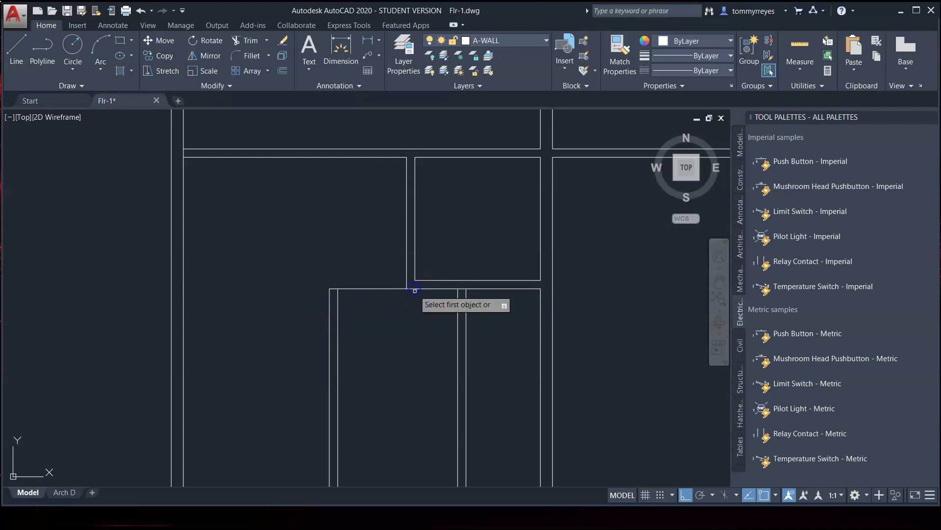
click(455, 326)
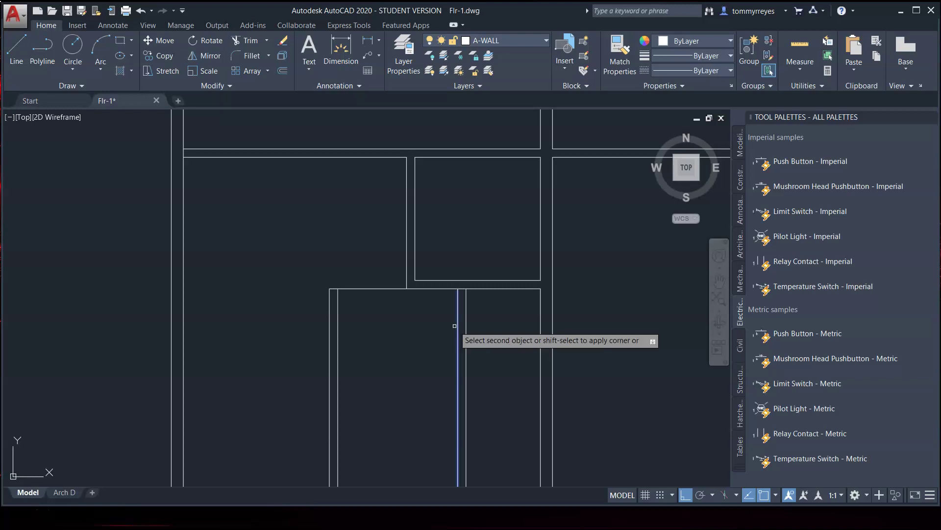
click(365, 288)
click(372, 369)
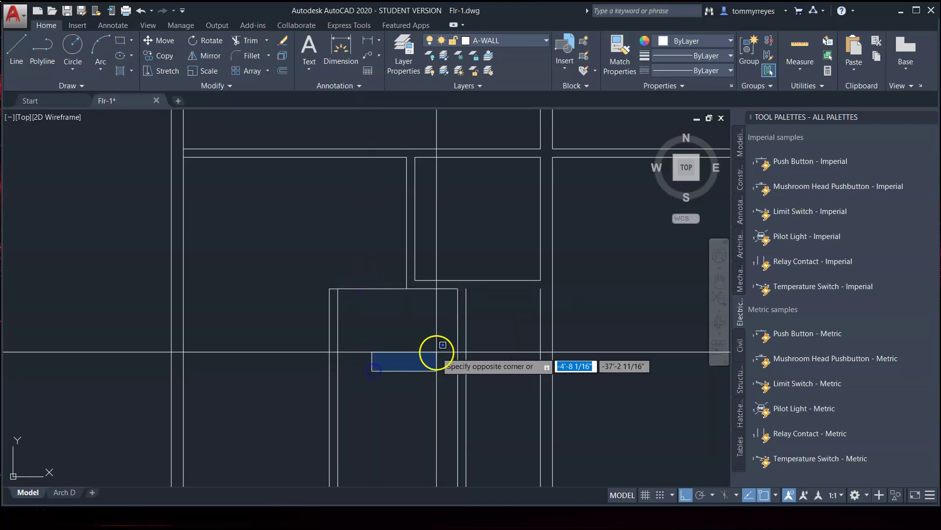
key(Escape)
Offset the horizontal wall line joining the tops of the two new partitions 2'-9" downward
text(o)
key(Return)
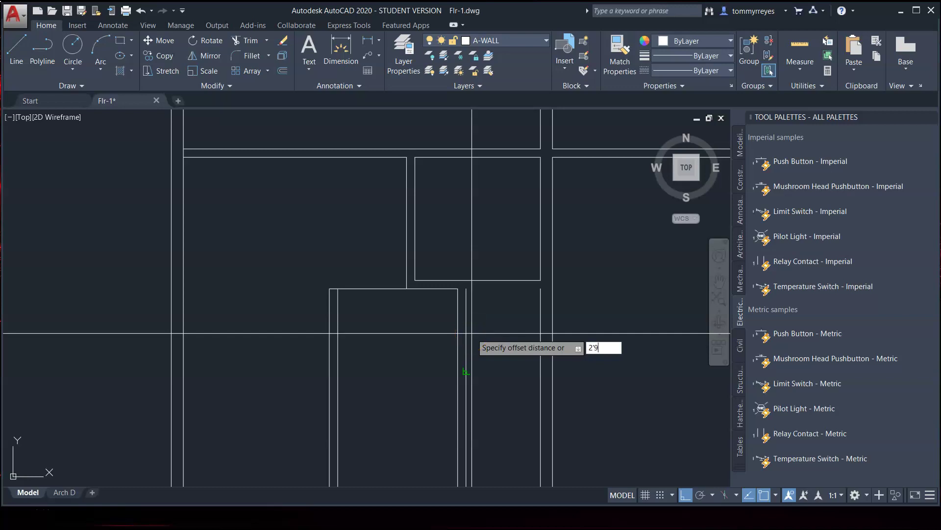
key(Return)
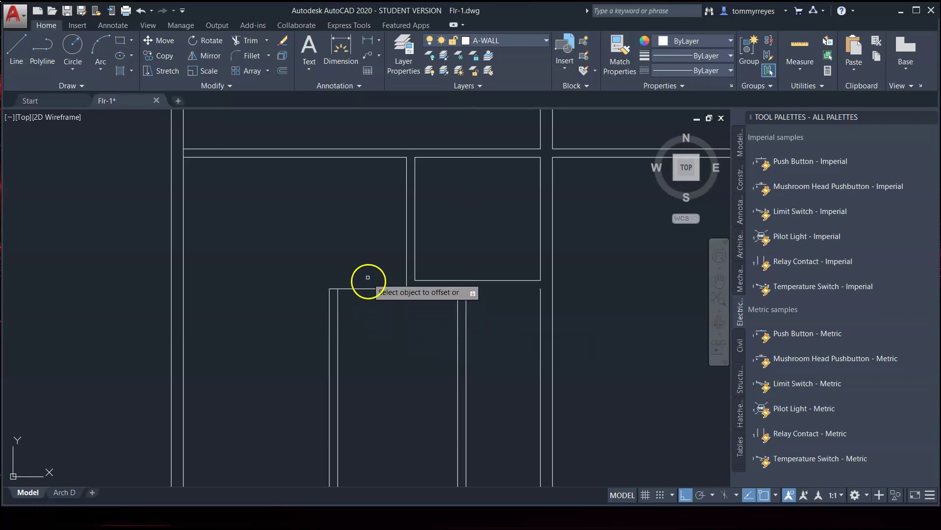
click(375, 289)
click(375, 365)
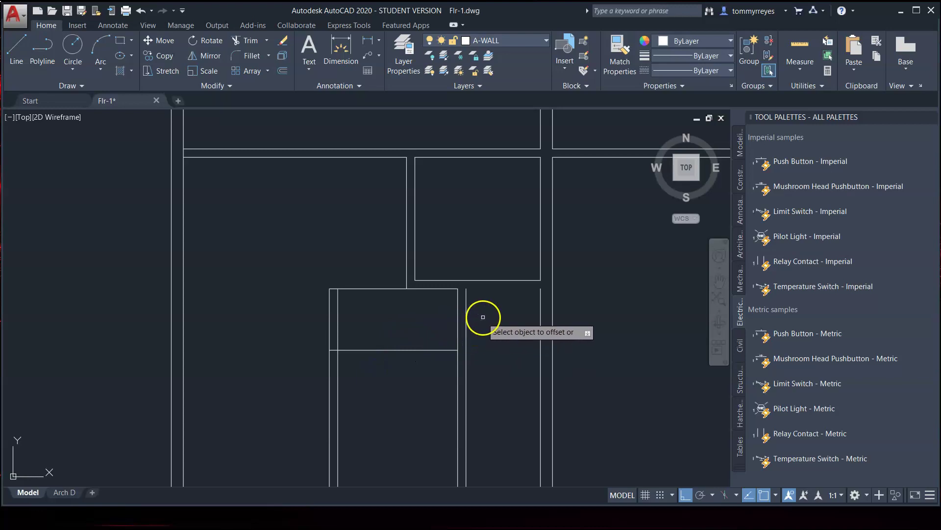
Fillet the middle room's right inner wall line with the small room's lower wall line so the horizontal line reaches that wall
scroll(483, 315, up, 2)
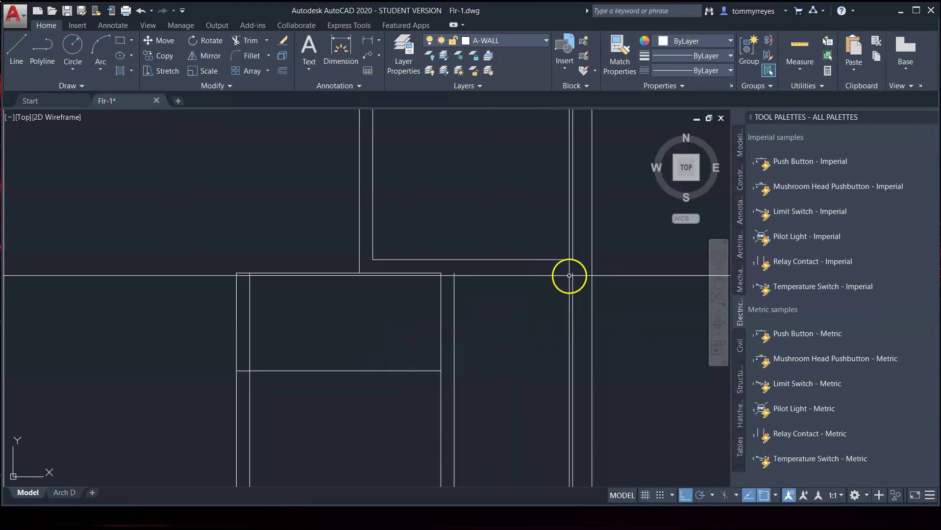
click(432, 272)
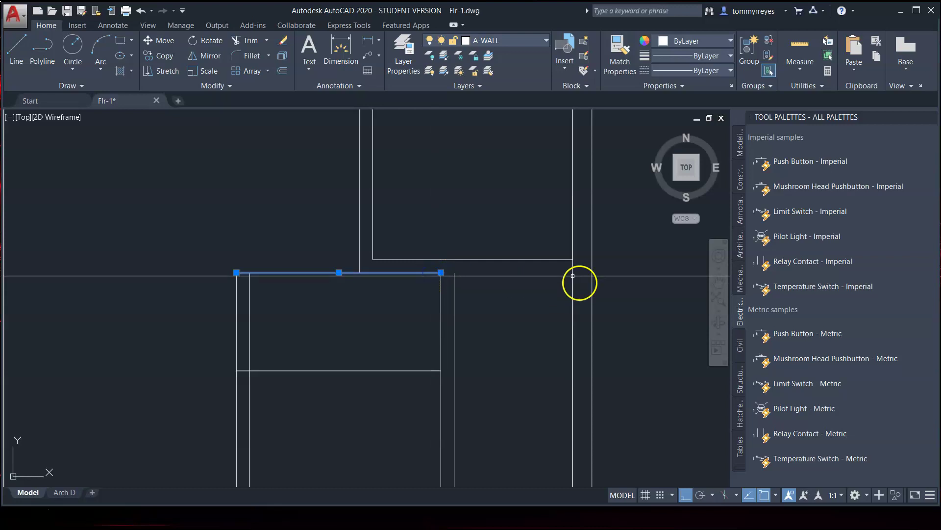
key(Escape)
text(f)
key(Return)
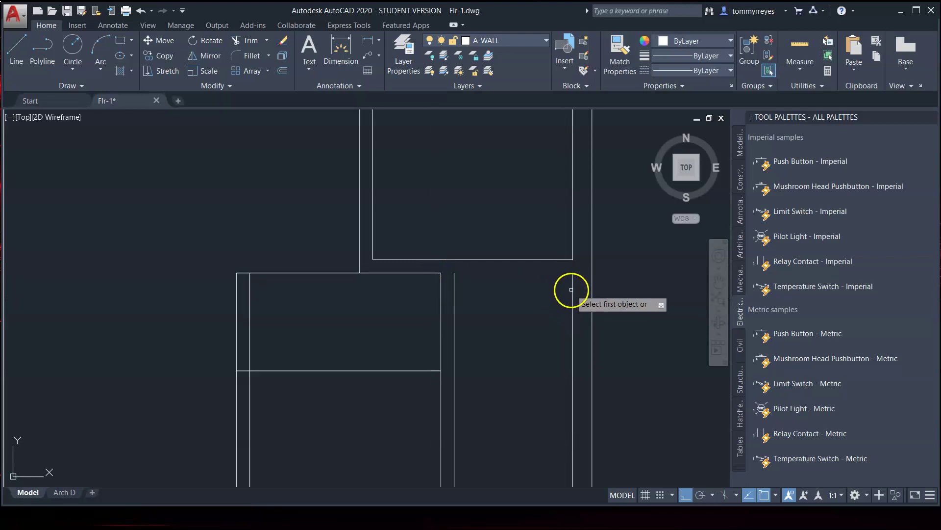
click(572, 289)
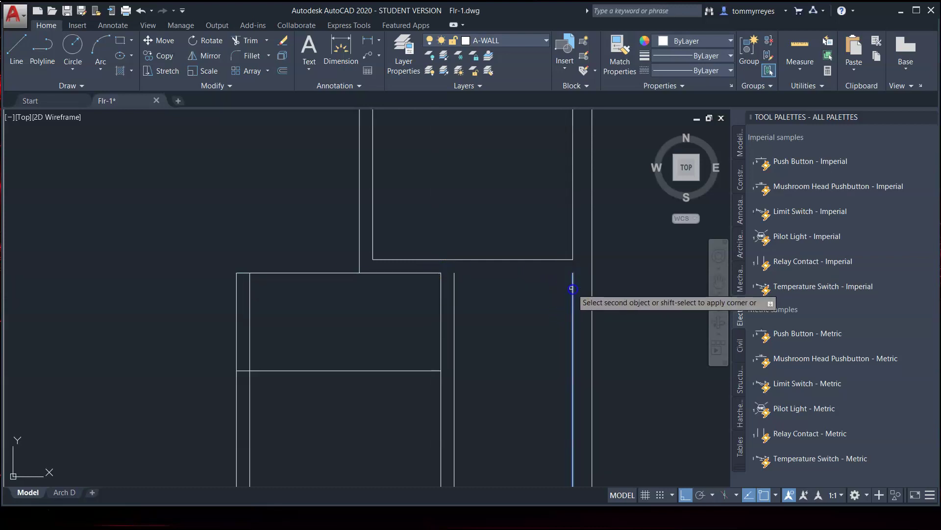
click(432, 272)
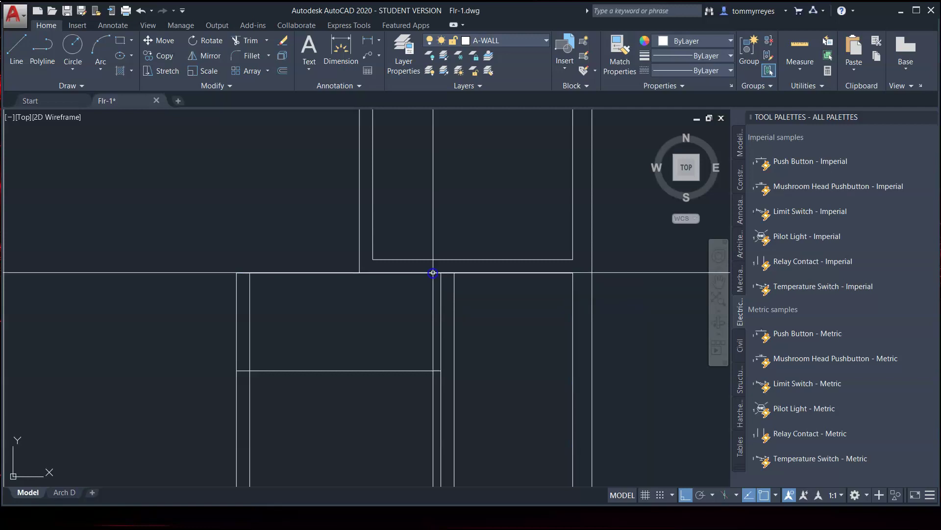
key(Return)
scroll(505, 308, down, 2)
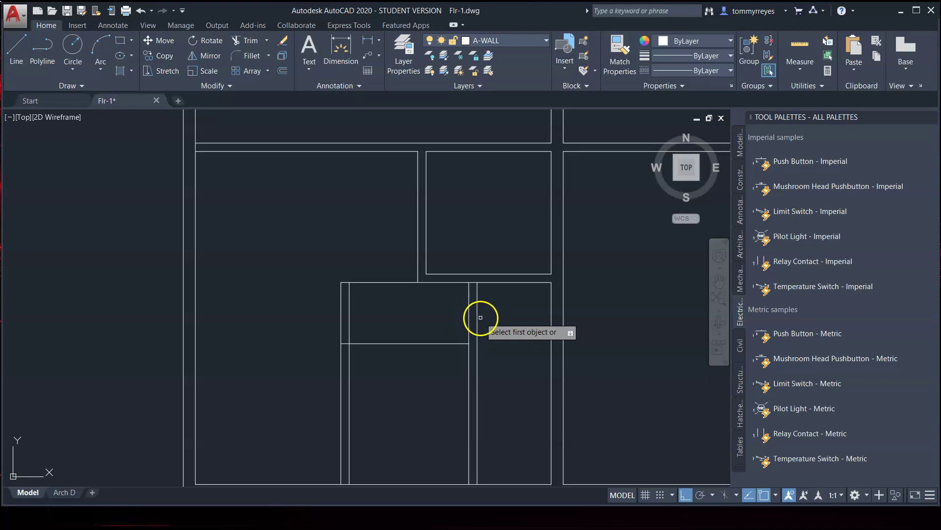
key(Escape)
Offset the upper and lower horizontal lines between the new partitions 4.5" toward each other to give them wall thickness
text(o)
key(Return)
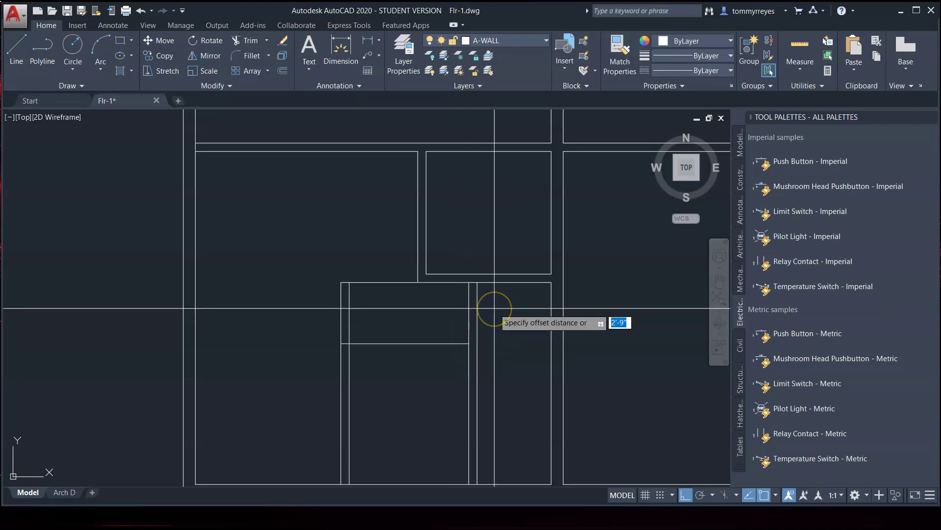
text(4.5)
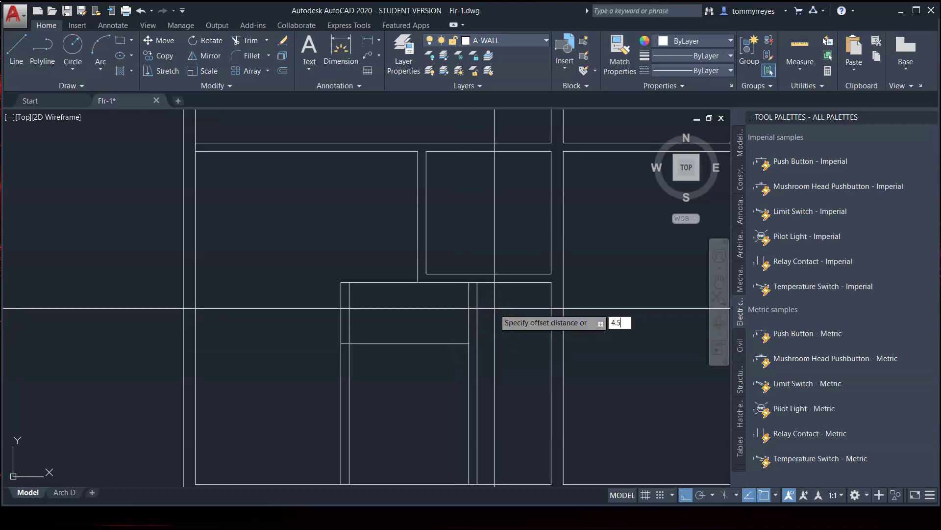
key(Return)
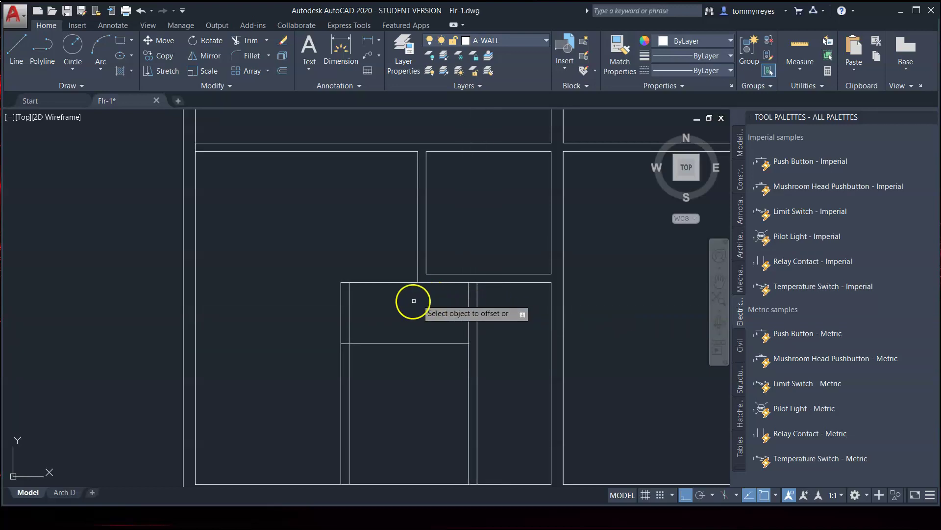
click(388, 281)
click(421, 356)
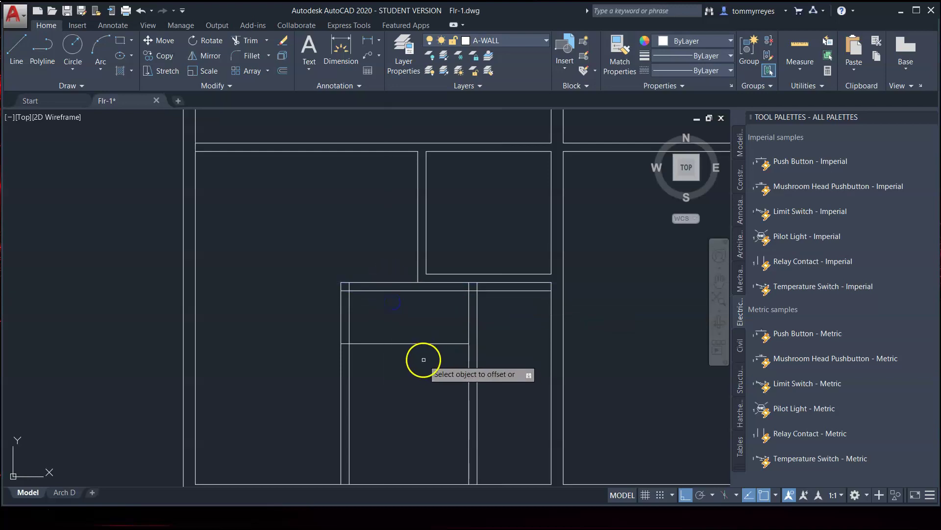
click(418, 344)
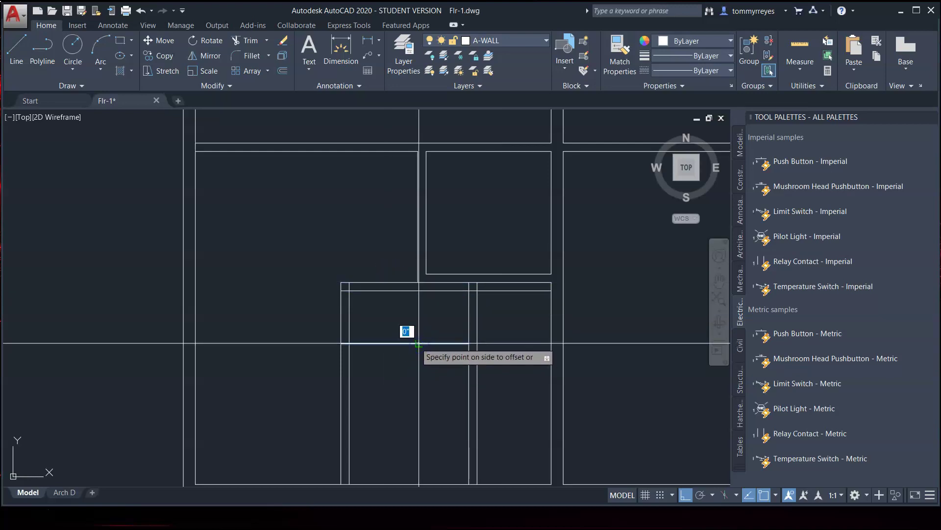
click(411, 317)
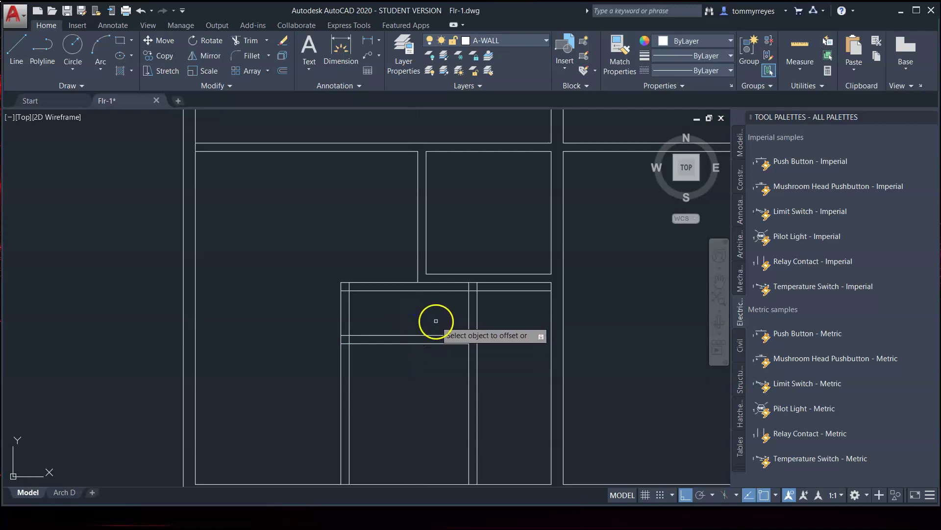
key(Escape)
Fillet the lowest horizontal line with the left and right partitions' outer lines to form the small enclosure's two lower outer corners
text(f)
key(Return)
scroll(432, 317, up, 3)
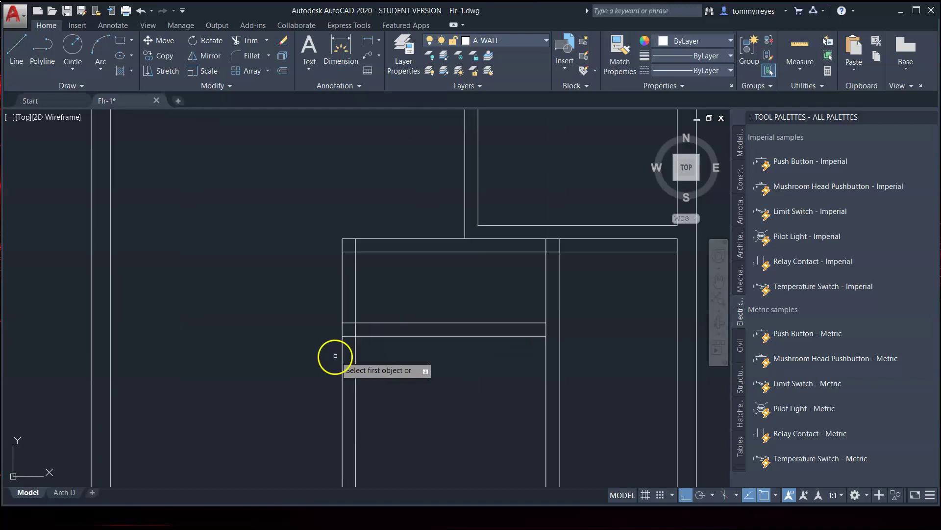
click(375, 337)
click(344, 310)
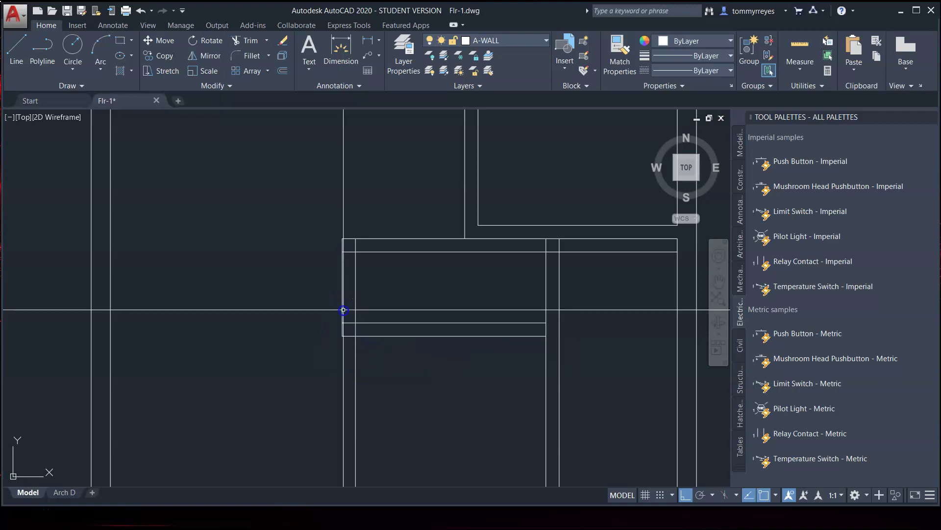
key(Return)
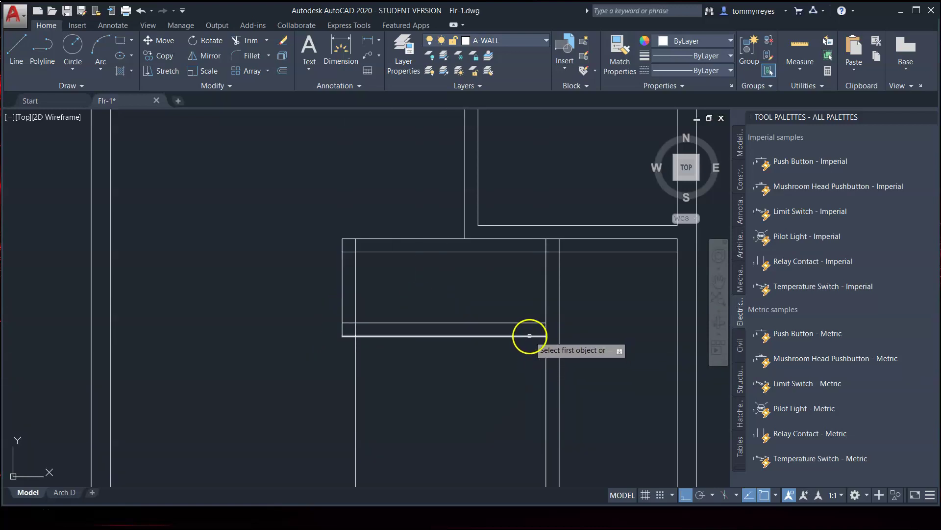
click(529, 335)
click(559, 329)
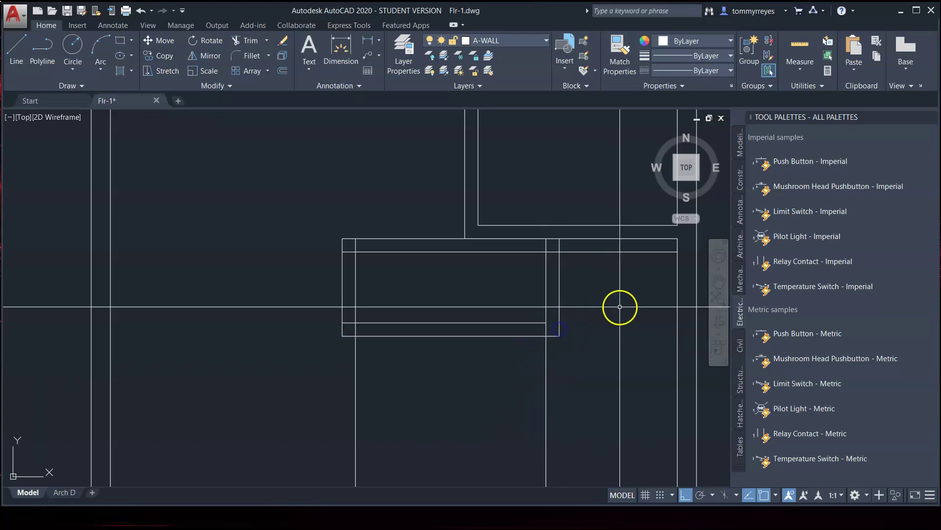
Fillet the enclosure's right outer line with its upper outer line to form the upper-right outer corner
key(Return)
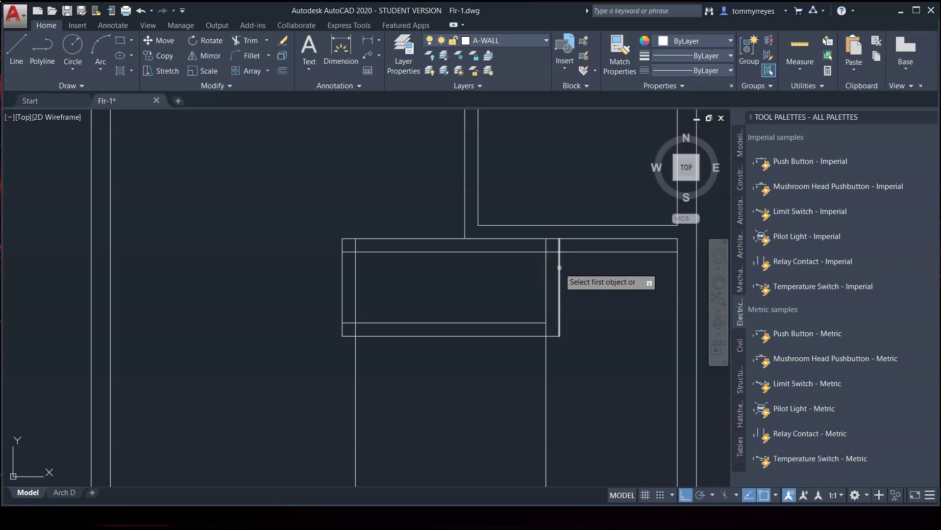
click(577, 252)
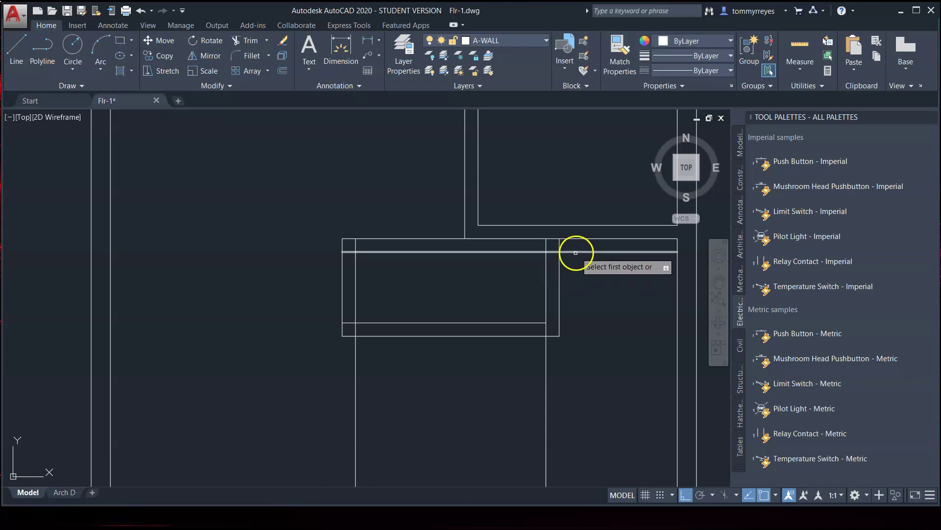
click(559, 267)
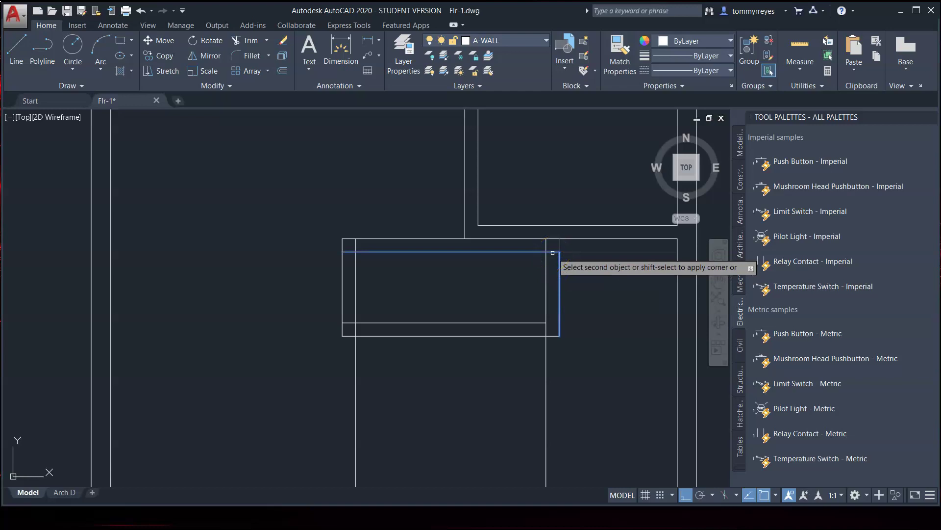
click(551, 241)
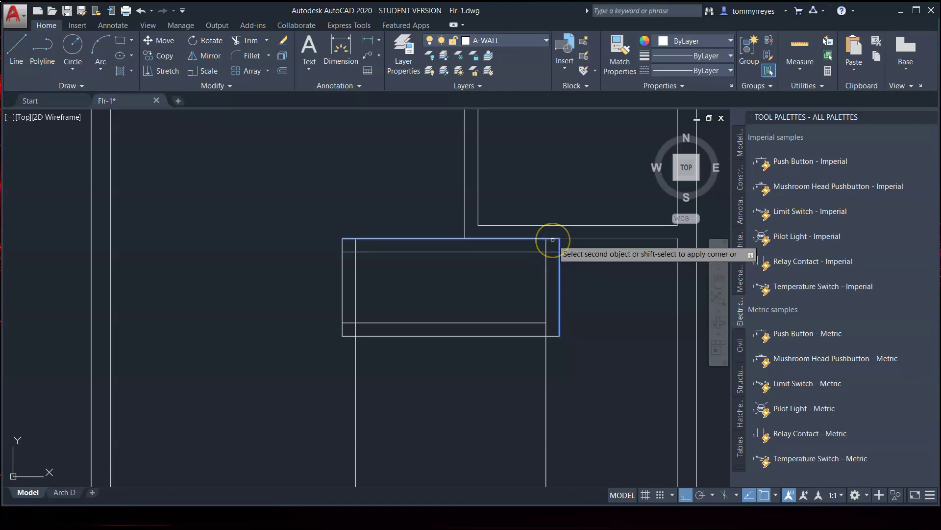
click(552, 239)
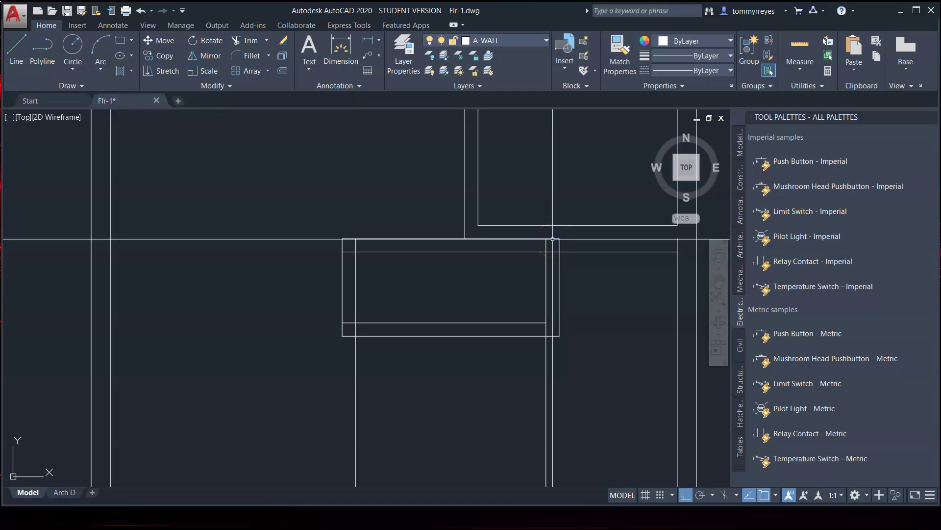
Fillet the enclosure's right inner line with the upper and lower inner lines to form both right inner corners
key(Return)
click(546, 277)
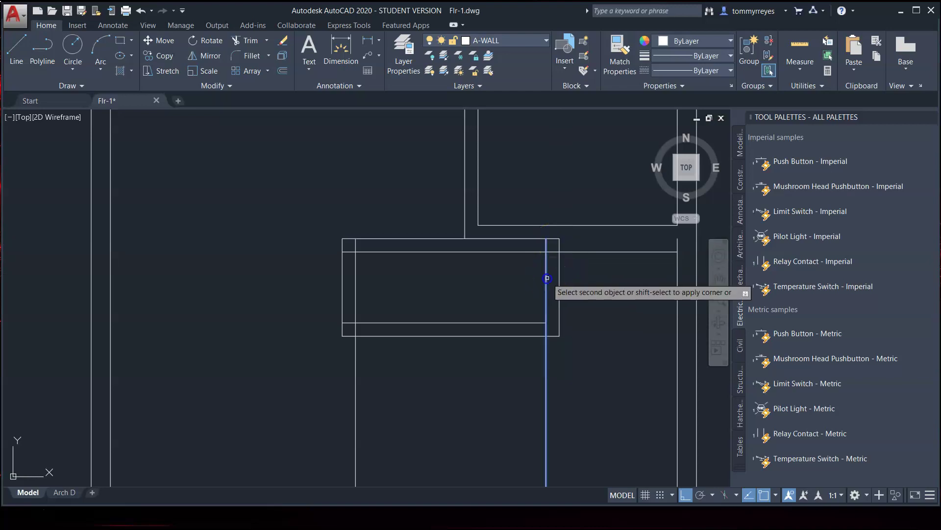
click(531, 250)
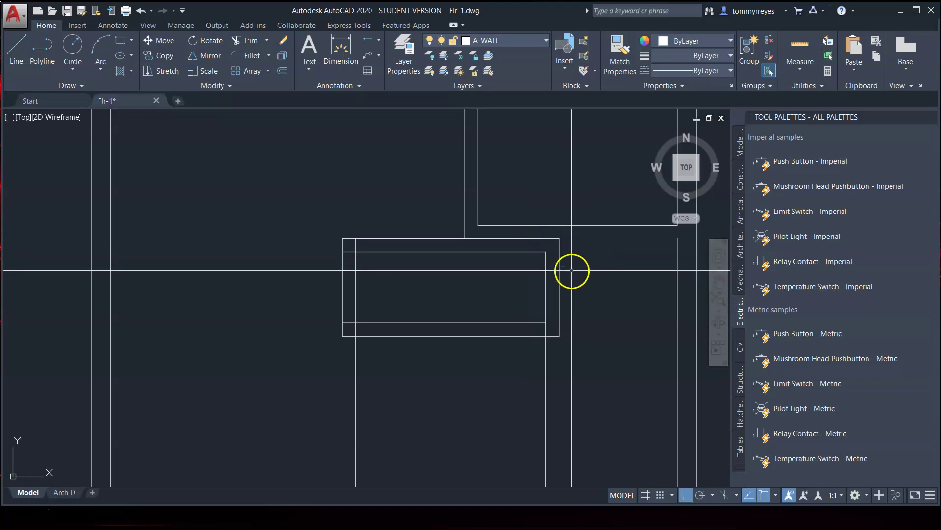
key(Return)
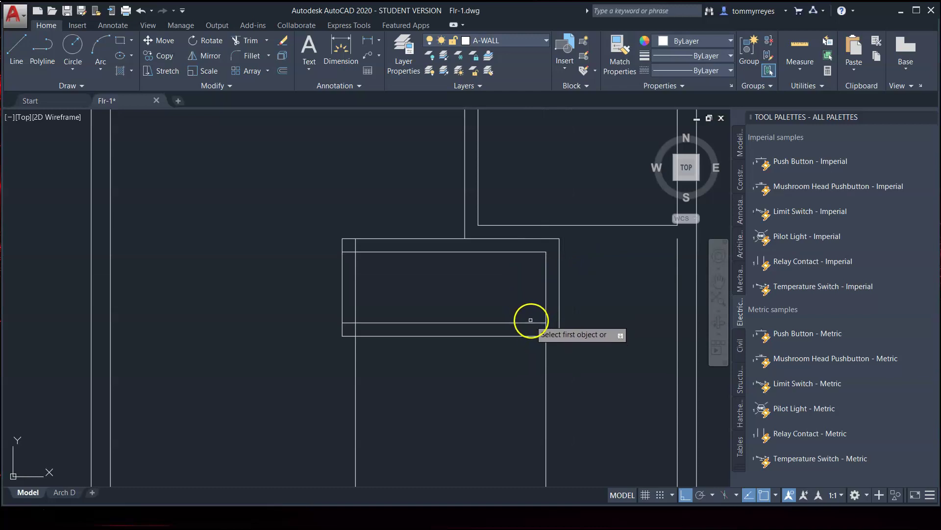
click(529, 322)
click(545, 304)
Fillet the enclosure's left inner line with the lower and upper inner lines to form both left inner corners
key(Return)
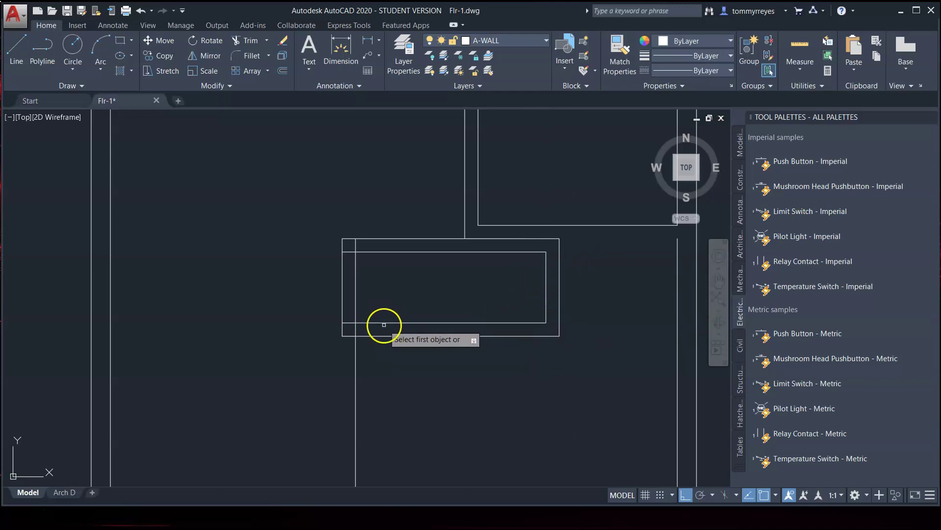
click(381, 323)
click(355, 306)
key(Return)
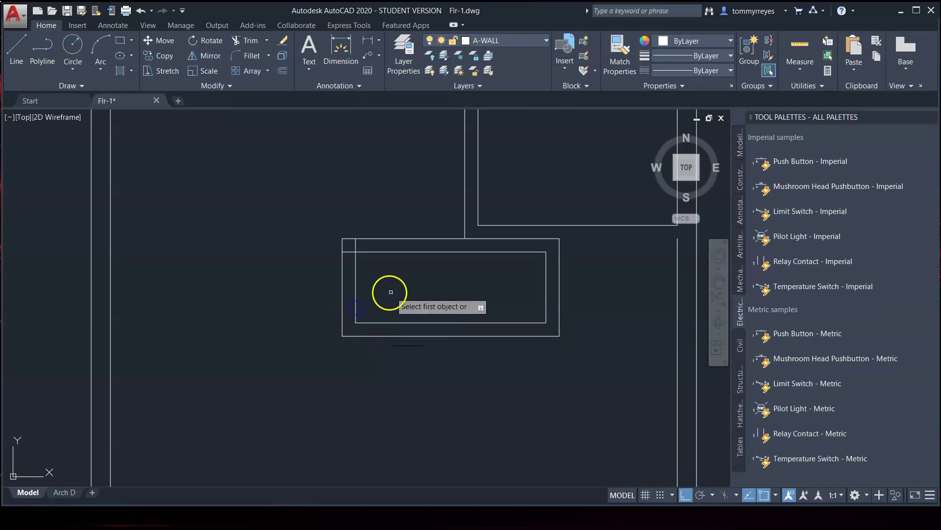
click(355, 269)
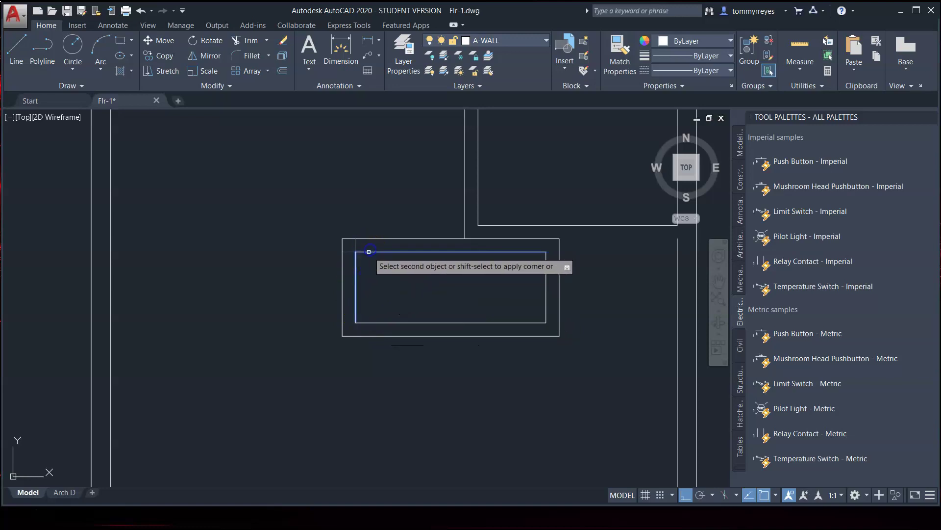
click(367, 252)
key(Return)
scroll(486, 310, down, 4)
scroll(530, 296, up, 4)
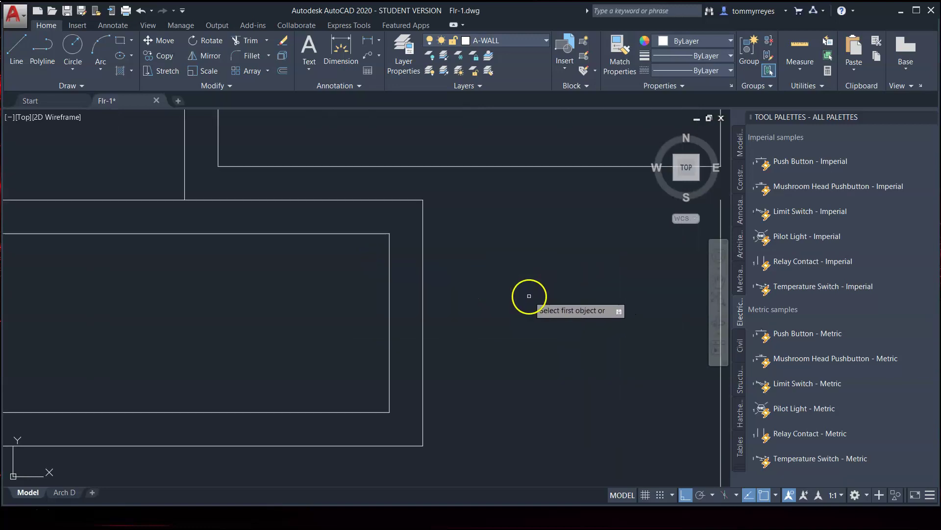
scroll(505, 316, down, 3)
scroll(543, 300, up, 1)
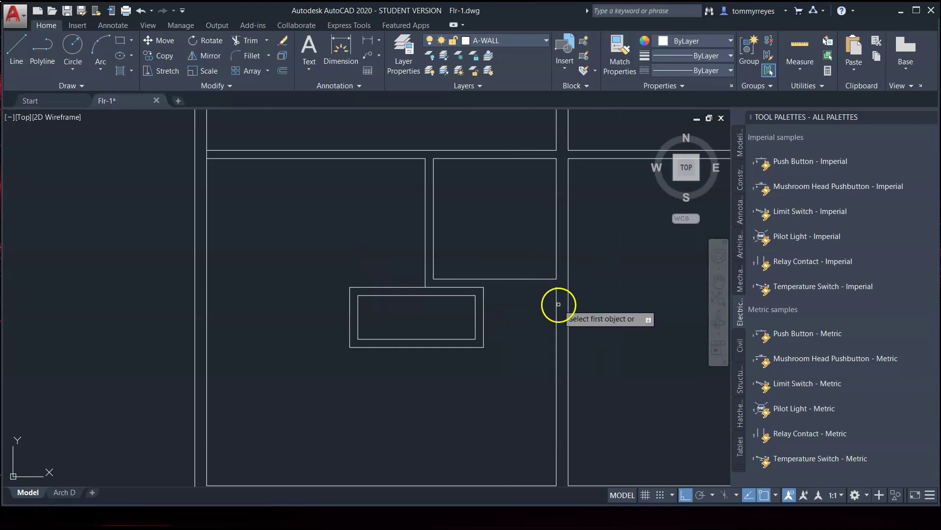
Fillet the right partition's line with the enclosure's upper outer line so they meet at a corner
click(557, 302)
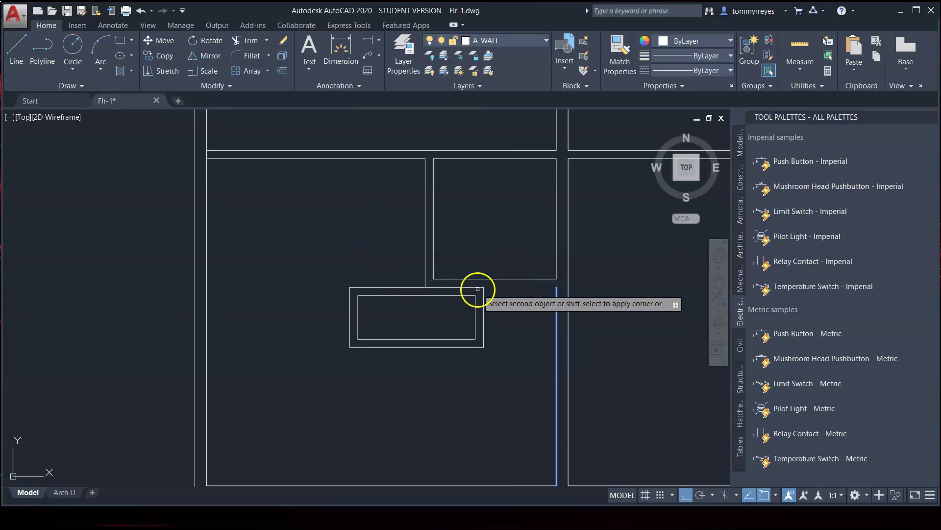
click(478, 287)
key(Return)
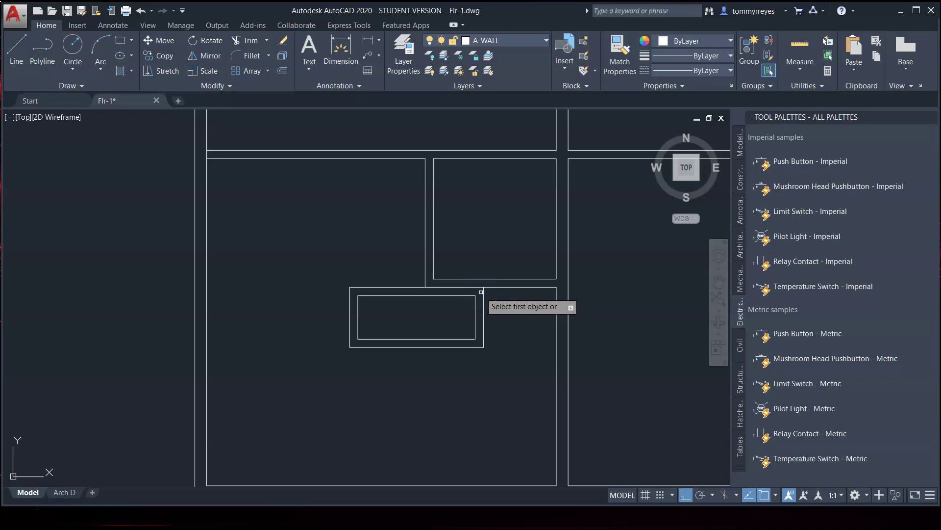
scroll(481, 291, up, 2)
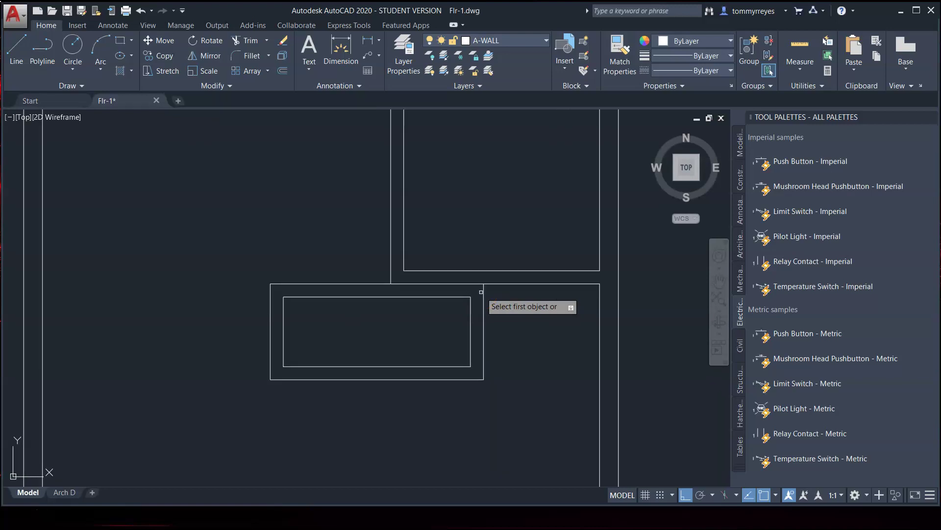
drag(454, 296, 430, 281)
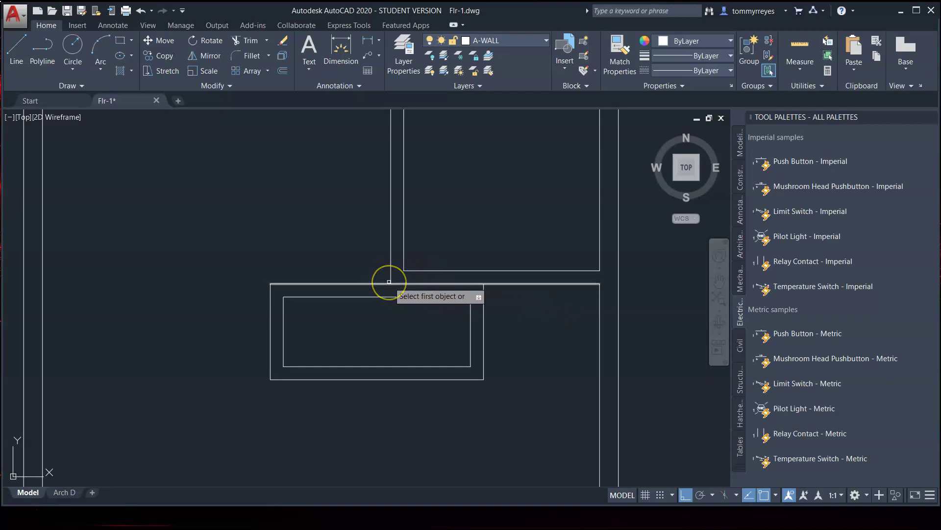
mouse_move(388, 282)
mouse_down()
mouse_move(410, 269)
mouse_move(394, 267)
mouse_up()
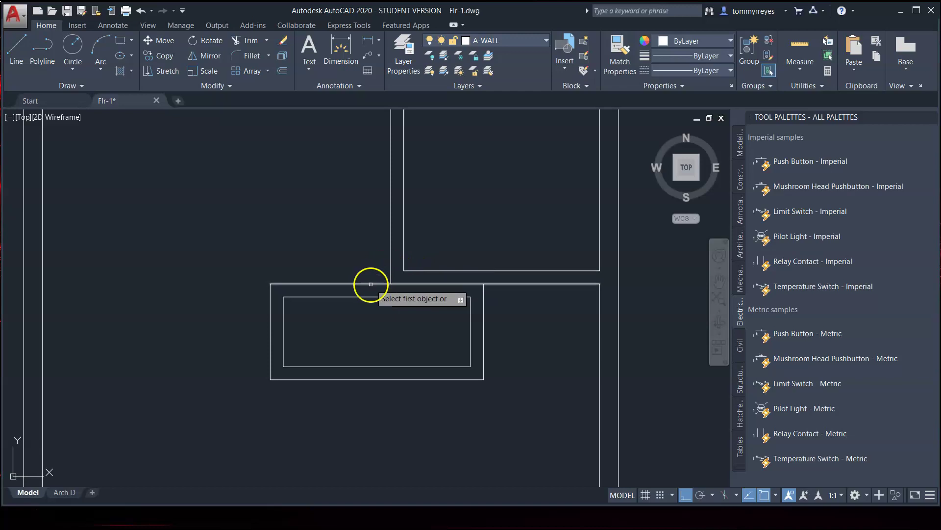
key(Escape)
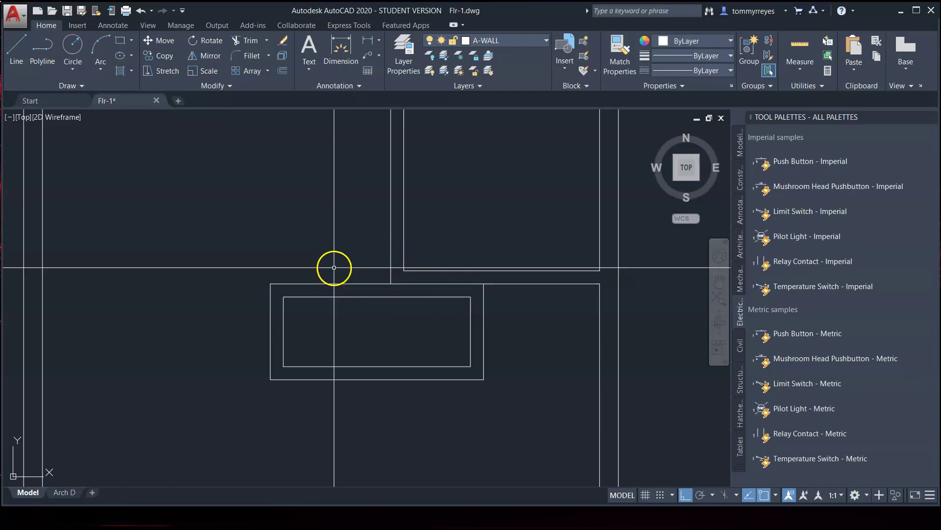
Shorten the enclosure's upper outer line by stretching its right endpoint back to the outer line of the small room's left wall
click(336, 267)
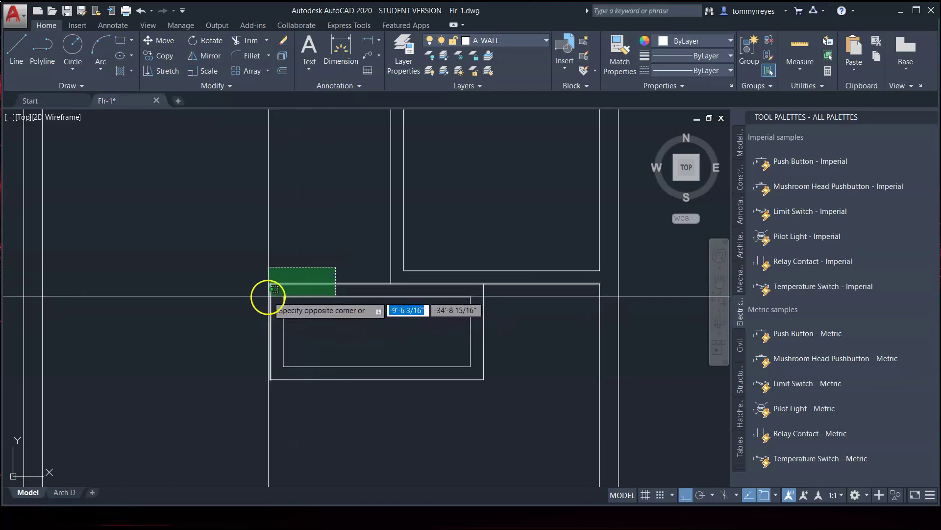
click(268, 295)
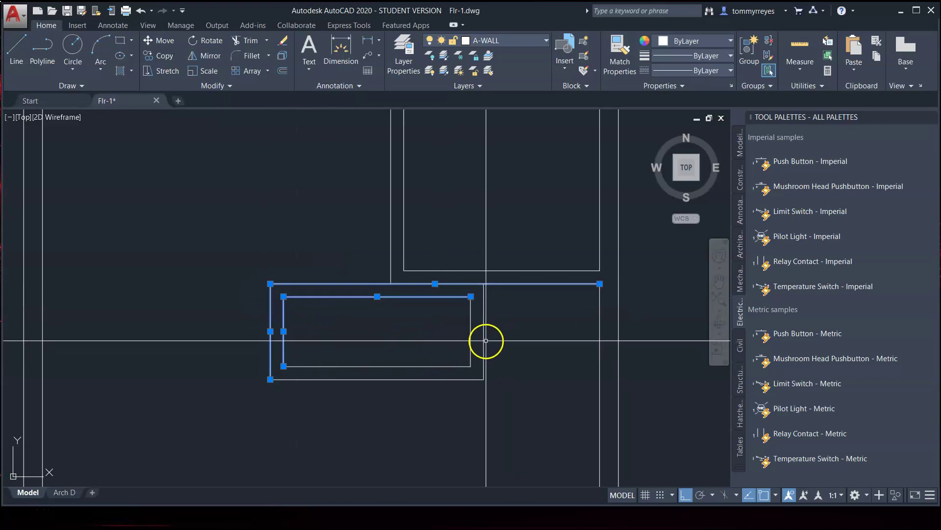
click(600, 283)
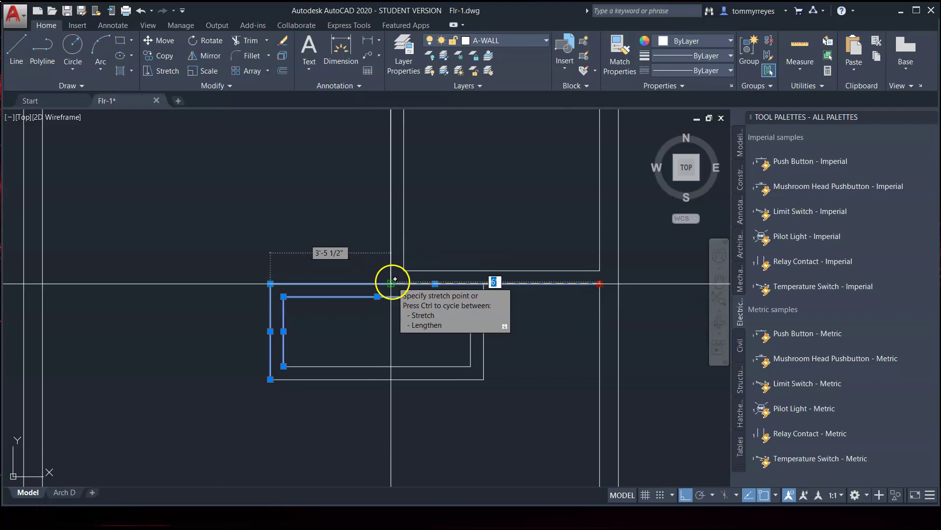
click(391, 283)
Move all the enclosure's lines up 4 1/2" so its outer upper-right corner lands on the small room's lower line
click(505, 316)
click(255, 426)
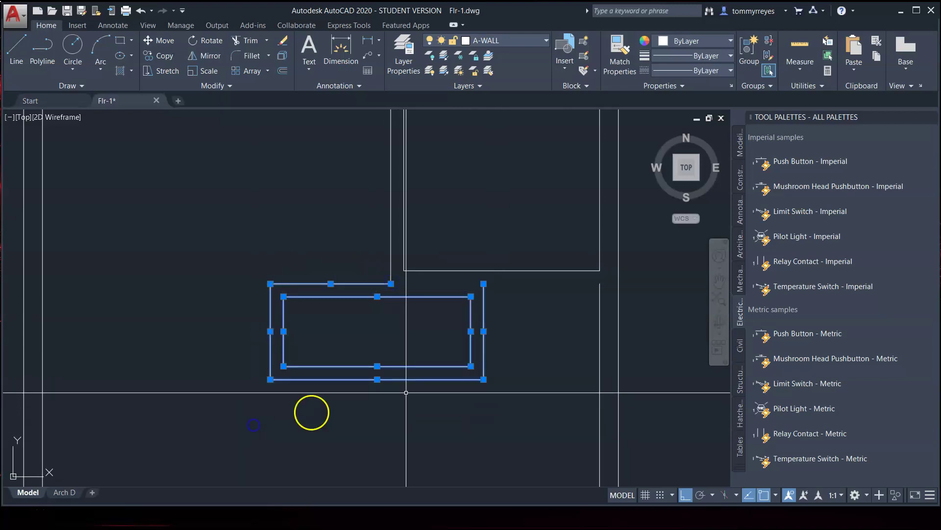
text(m)
key(Return)
click(483, 283)
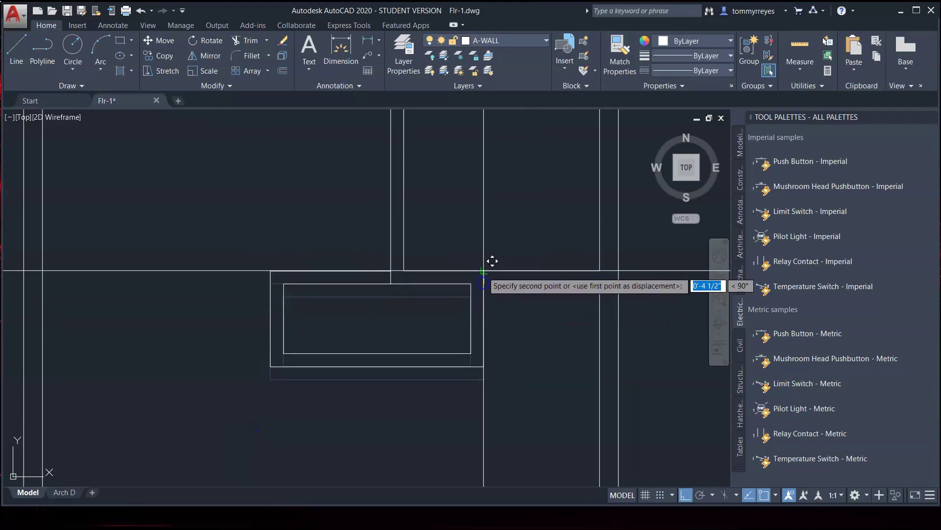
click(484, 271)
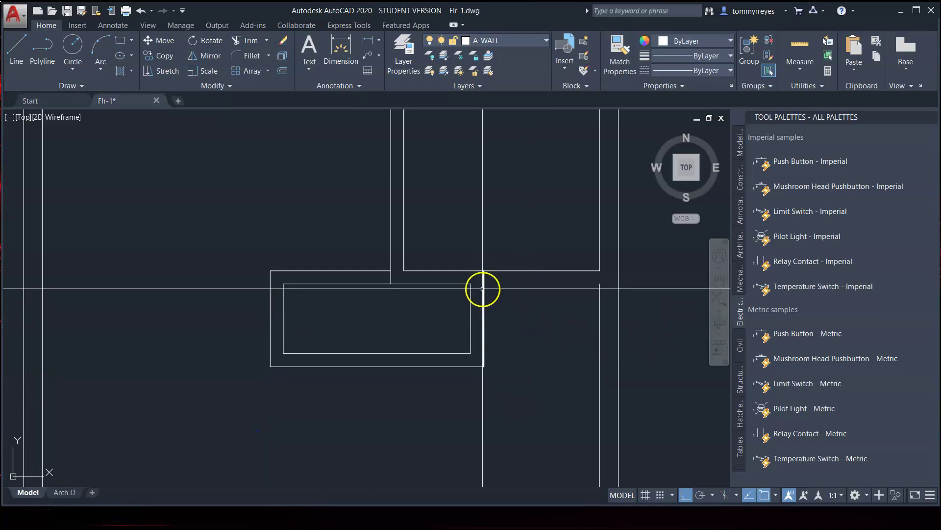
Trim the short stub of the small room's left wall line that projects into the enclosure's upper wall
text(tr)
key(Return)
key(Return)
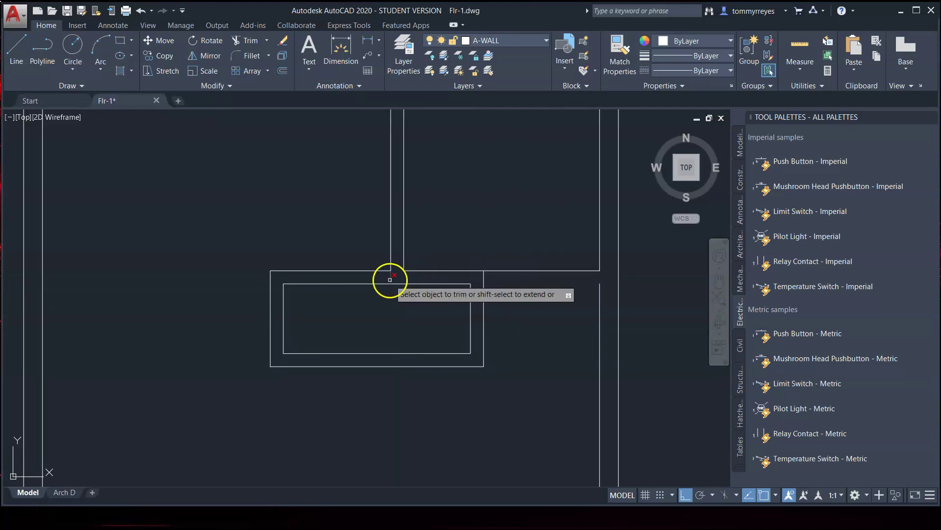
click(394, 271)
key(Return)
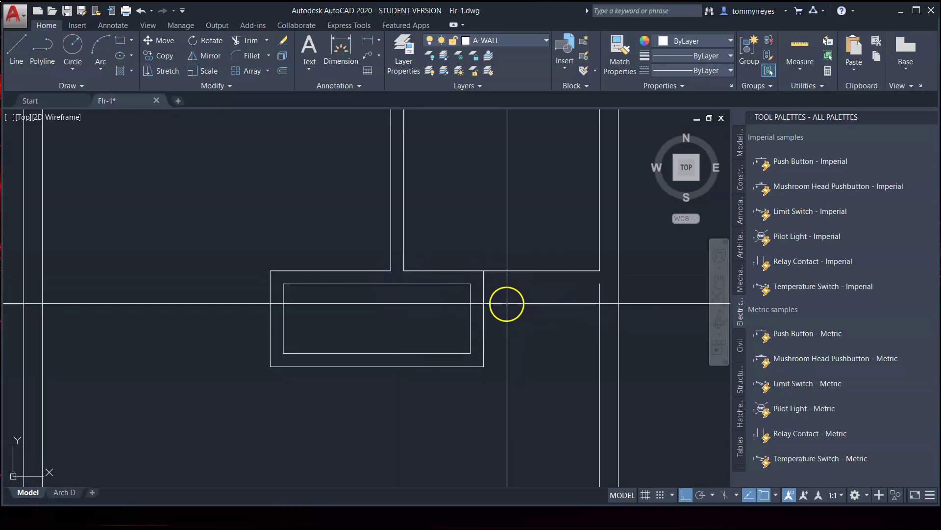
Draw a horizontal line from the enclosure's inner upper-right corner to the upper end of the right partition's line
text(l)
key(Return)
click(470, 284)
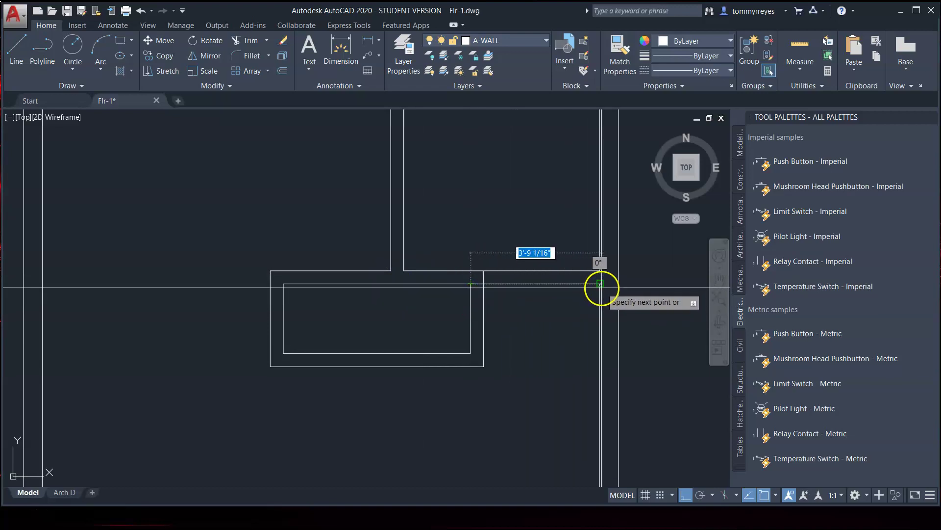
click(600, 283)
key(Return)
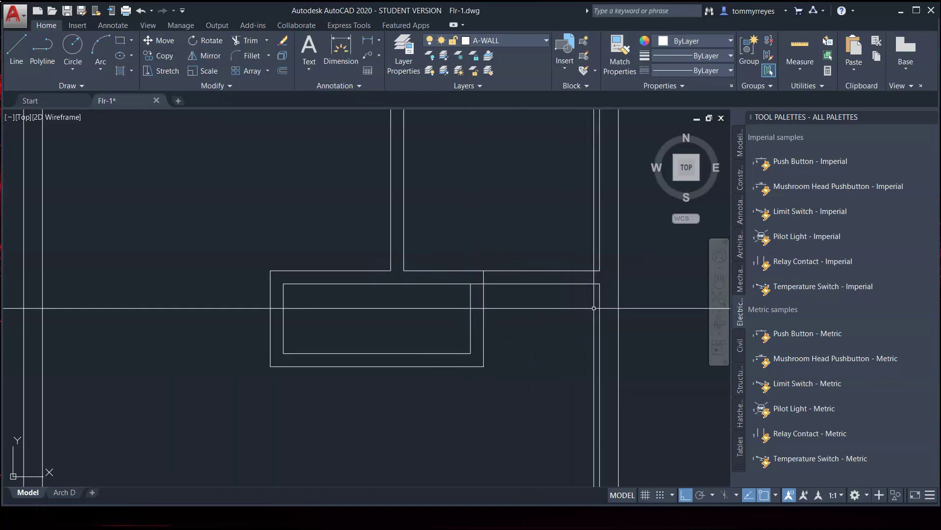
click(586, 302)
Fillet the enclosure's right outer line with the new horizontal line to form the corner under the small room
text(f)
key(Return)
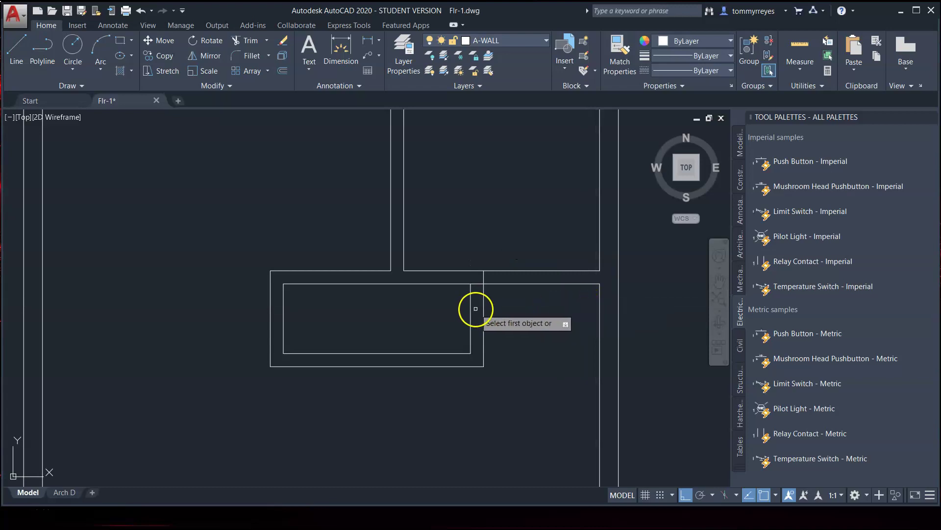
click(483, 299)
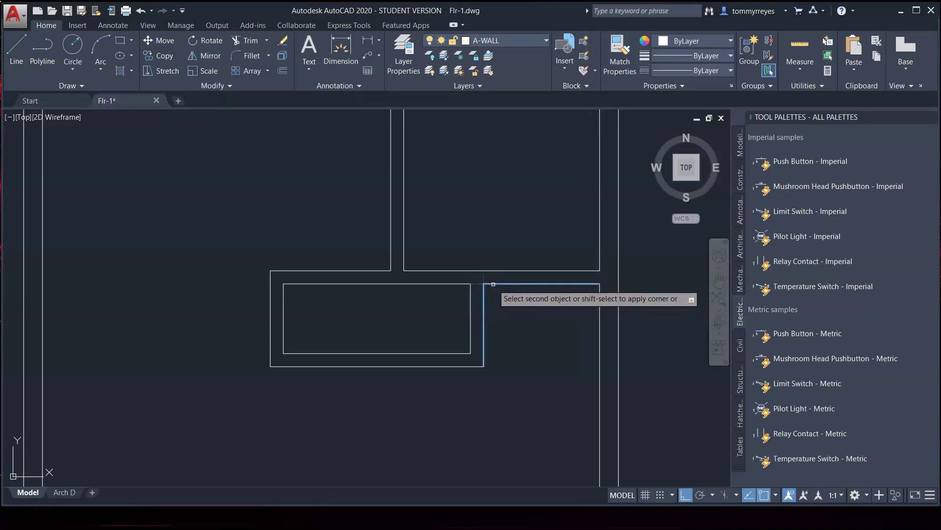
click(490, 286)
key(Return)
scroll(511, 315, down, 4)
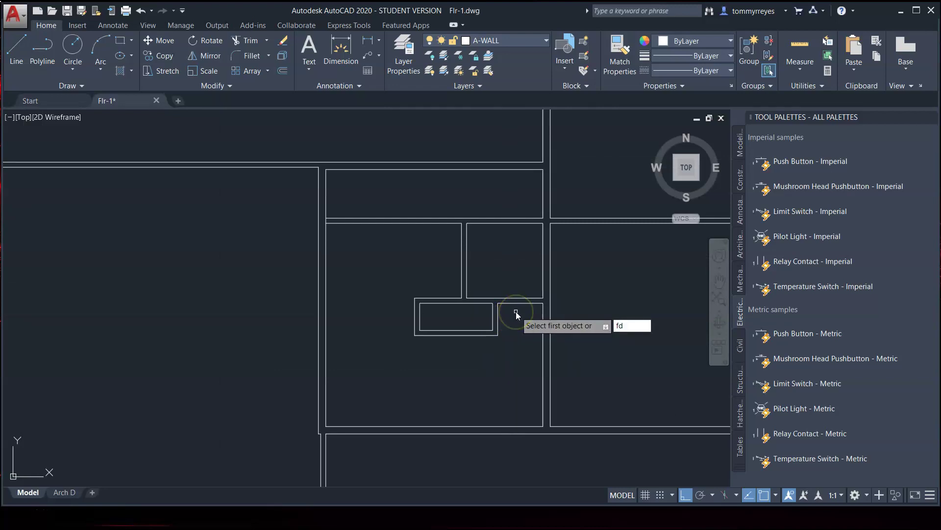
key(Escape)
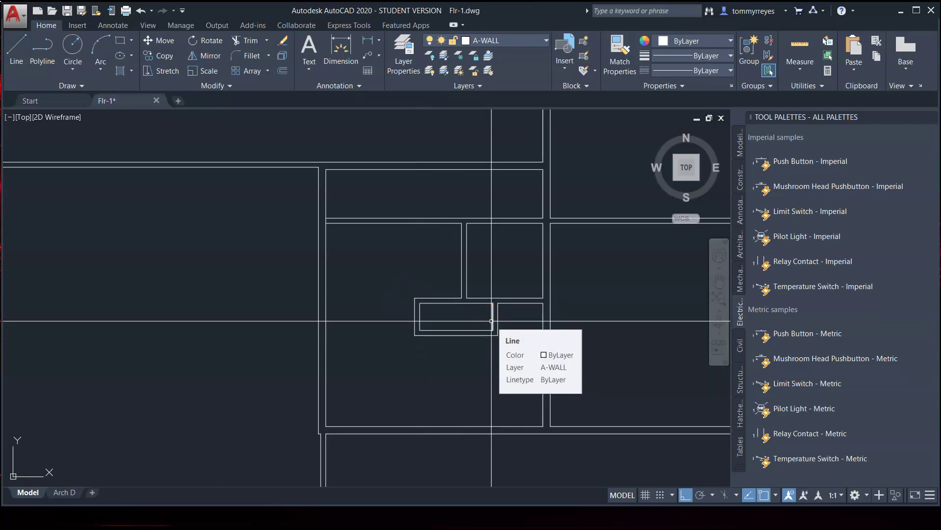
Check the lengths of the enclosure's left and lower outer lines and the short horizontal wall line beside it in their properties
click(415, 308)
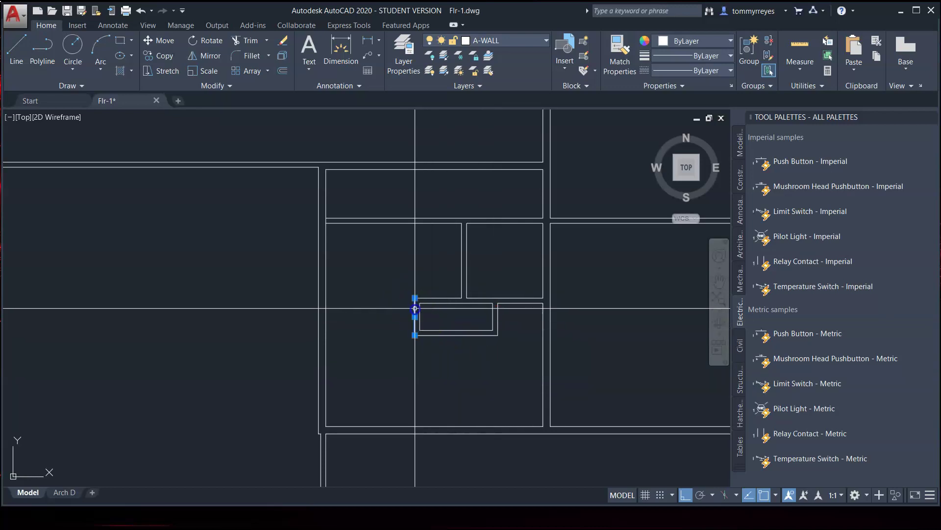
right_click(416, 311)
click(443, 291)
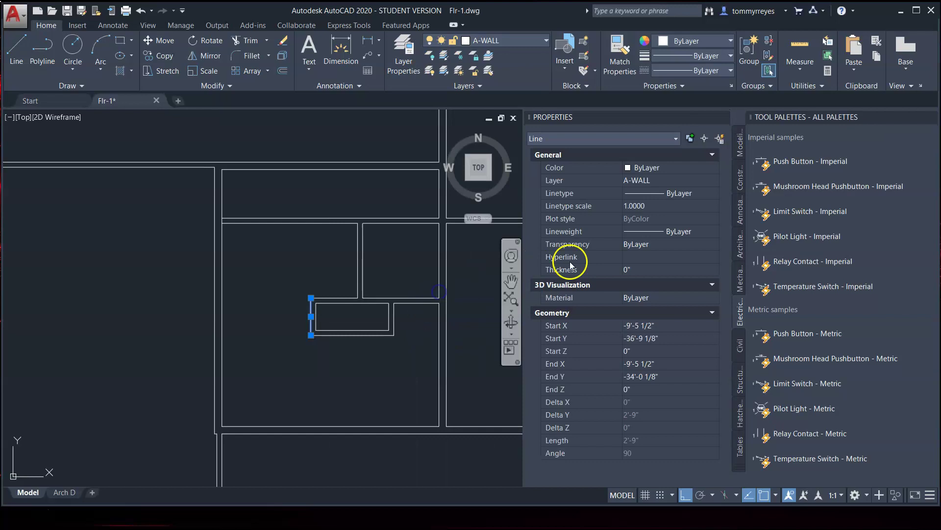
key(Escape)
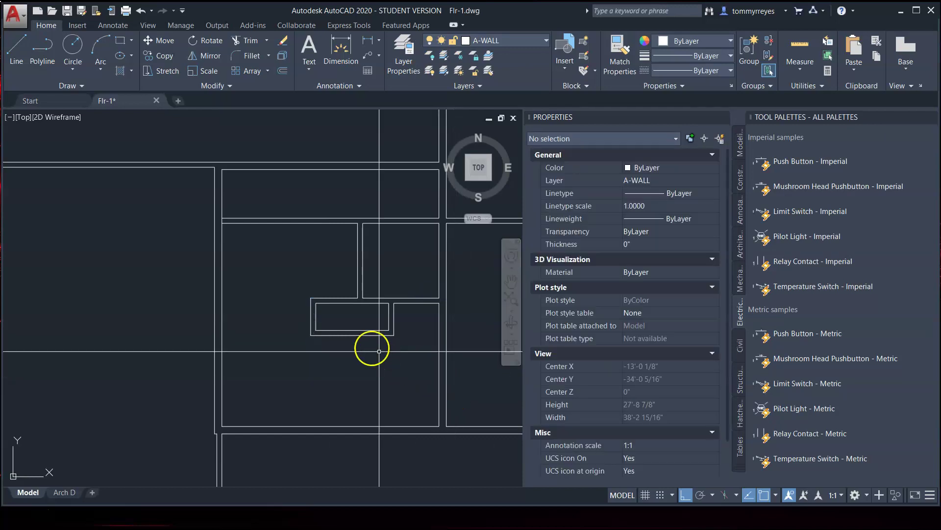
click(349, 336)
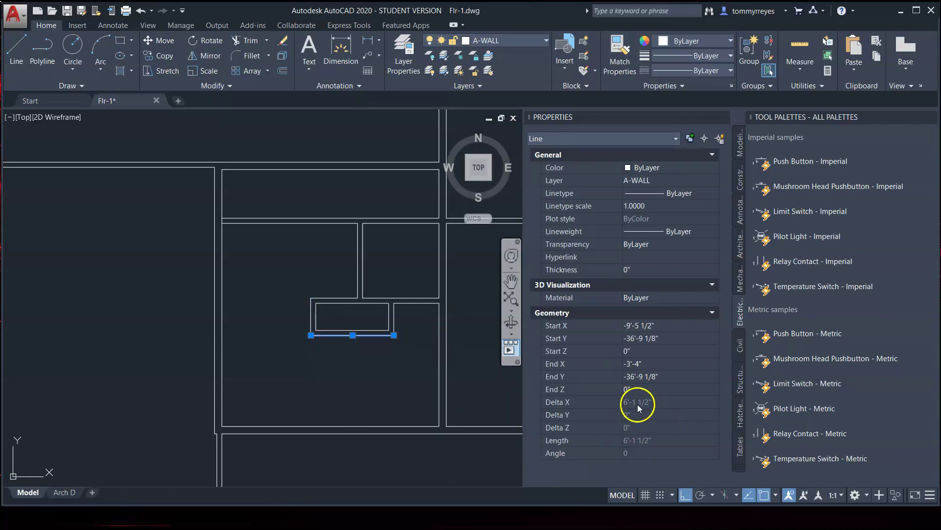
key(Escape)
click(412, 304)
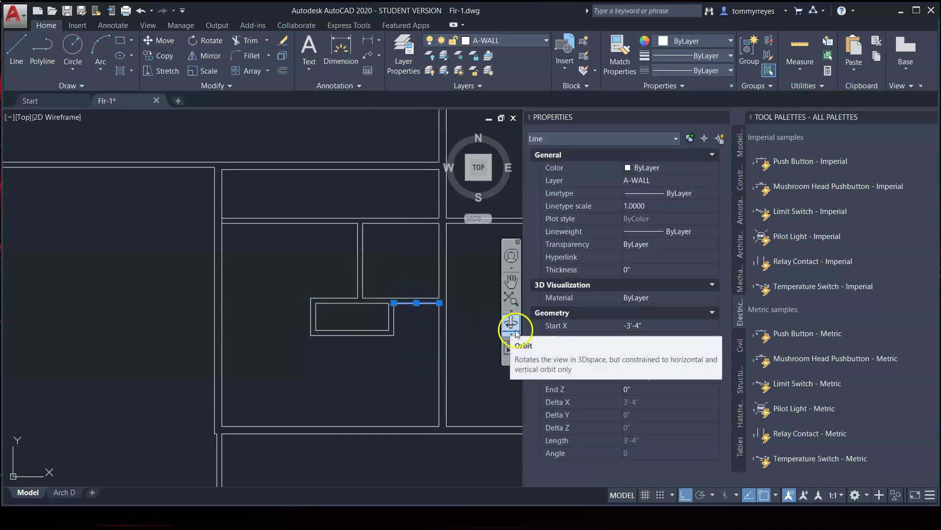
key(Escape)
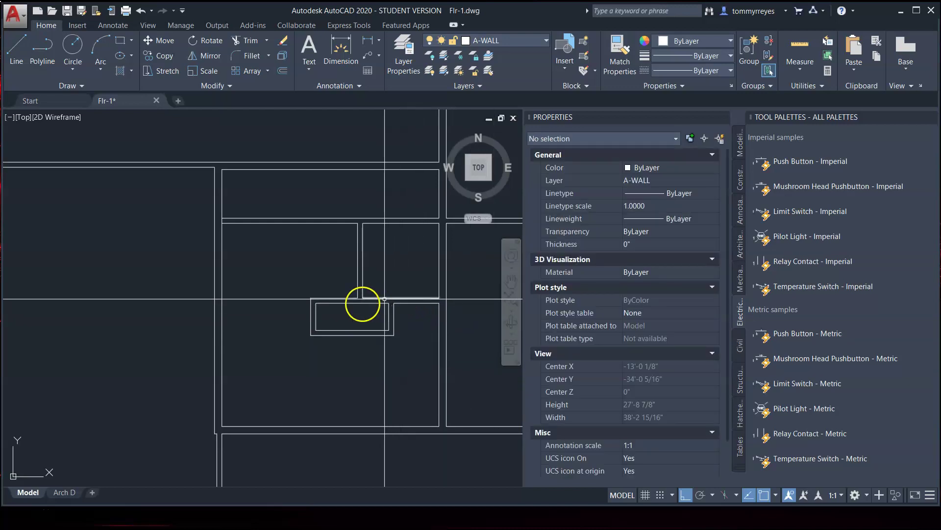
click(373, 336)
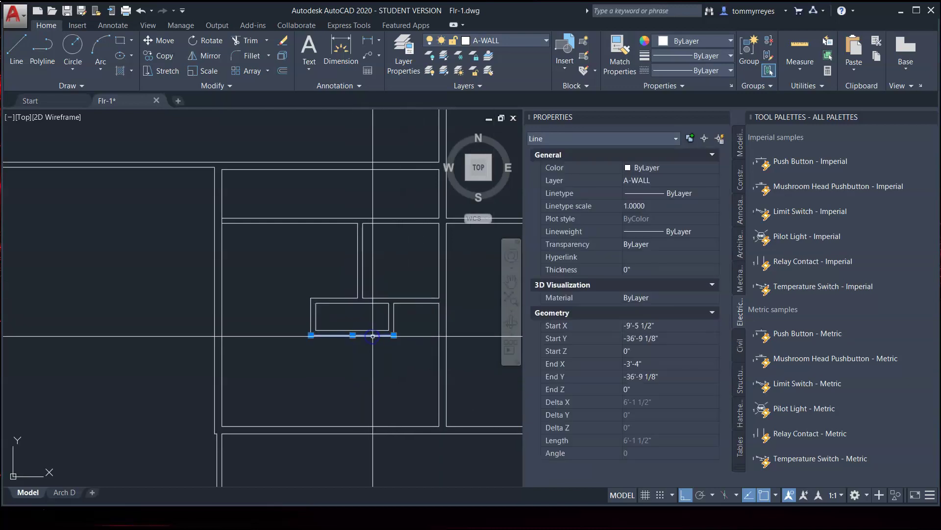
mouse_move(373, 336)
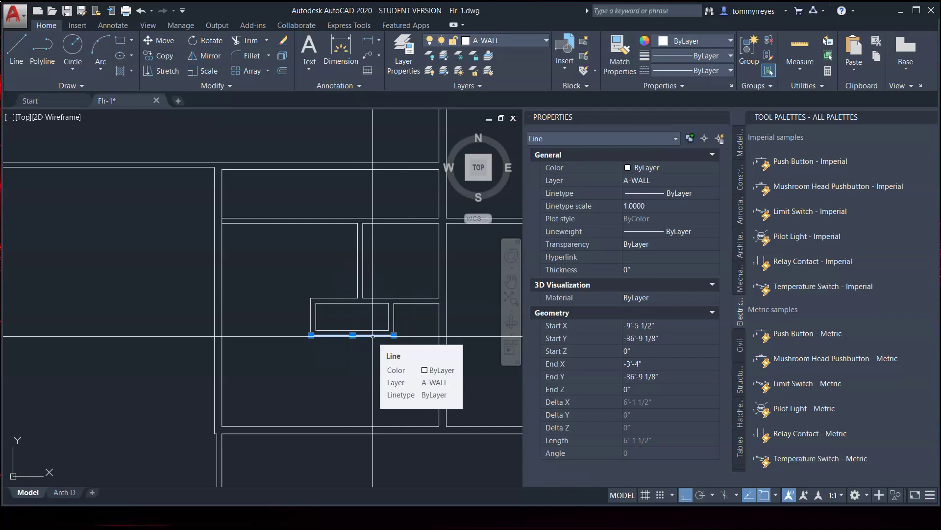
key(Escape)
Offset the right face of the central vertical partition 13'-5 5/8" to the right, into the large lower-right room
scroll(325, 378, down, 5)
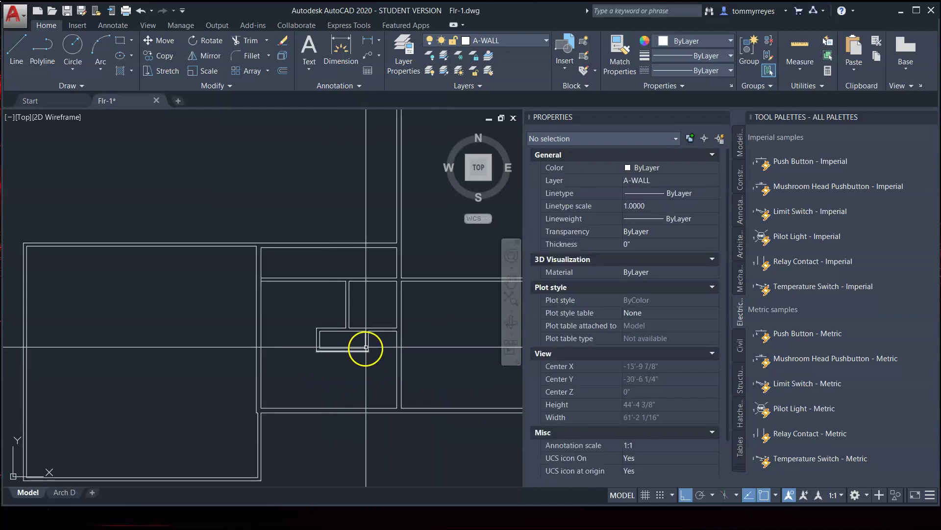
mouse_move(402, 341)
middle_down()
mouse_move(229, 342)
mouse_move(291, 349)
middle_up()
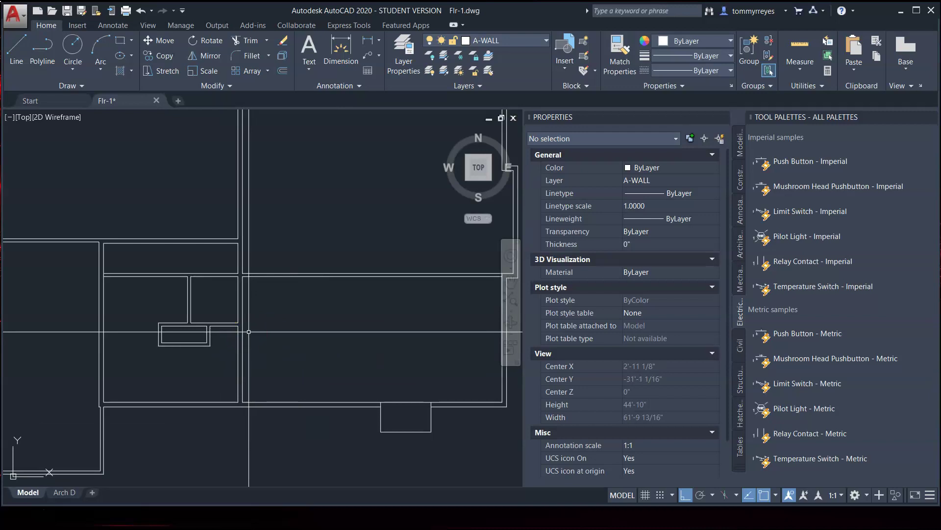
text(o)
key(Return)
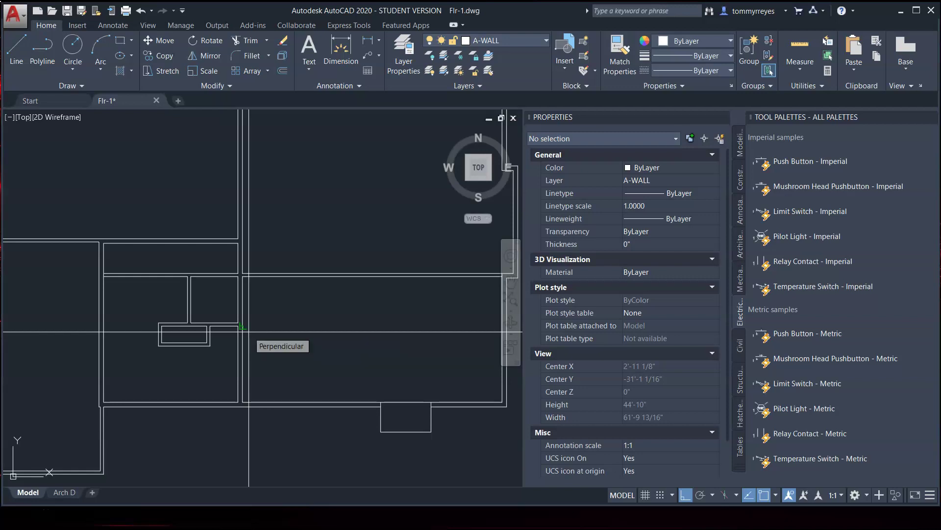
text(13')
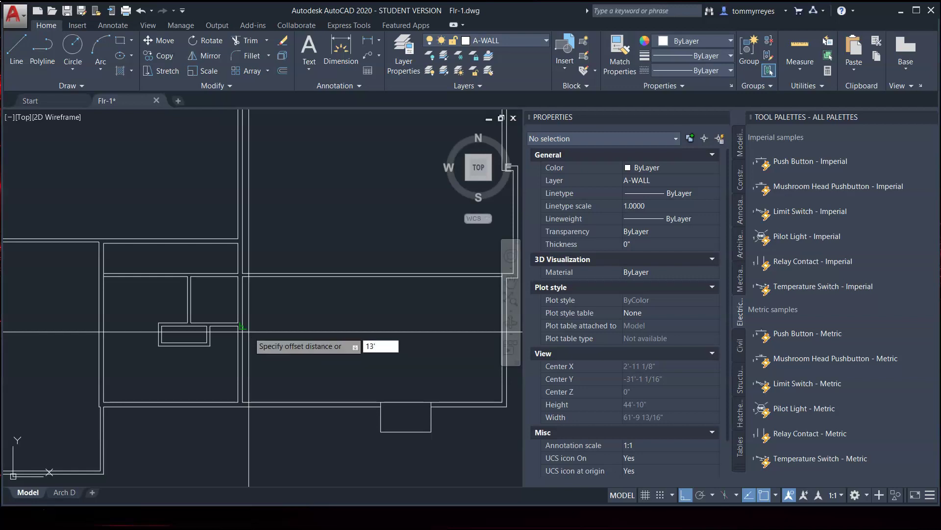
text(5-5/8)
key(Return)
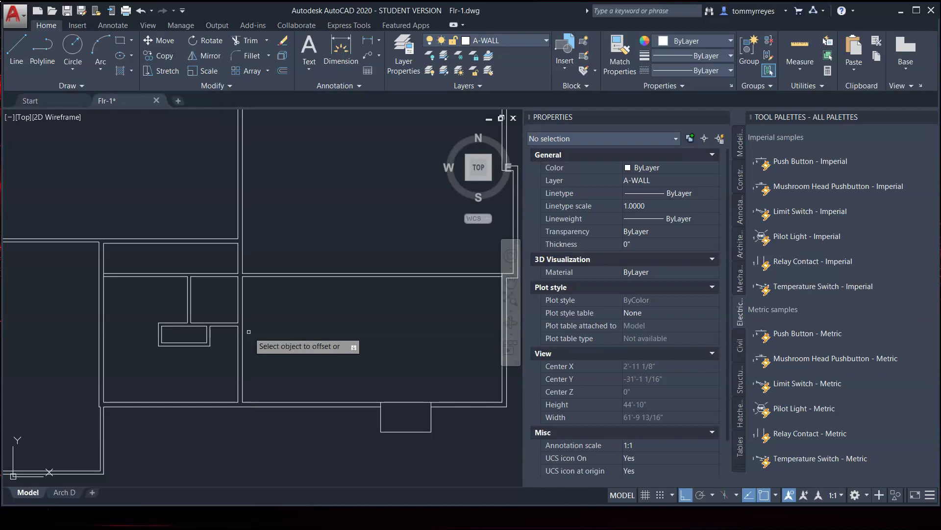
click(243, 300)
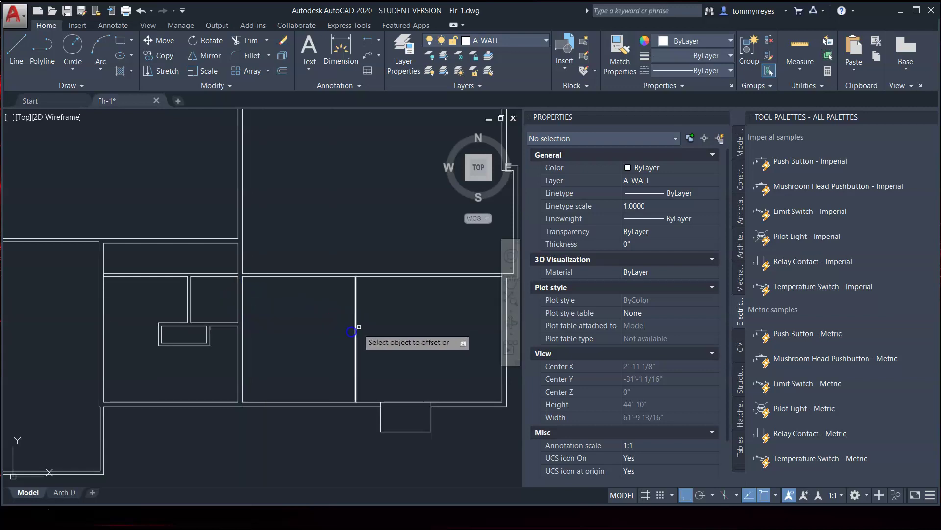
click(440, 310)
Offset the new vertical partition line in the lower-right room 4.5" to the left to give the wall its thickness
text(o)
key(Return)
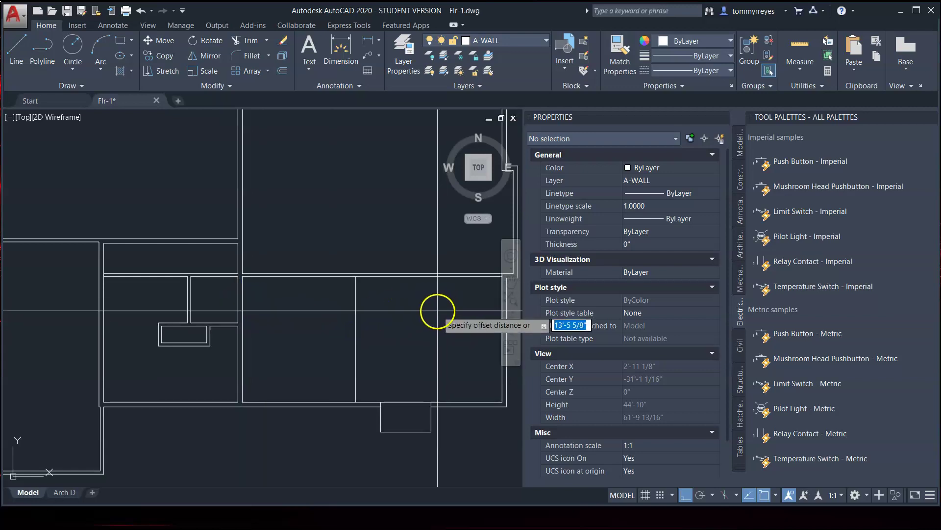
text(4.5)
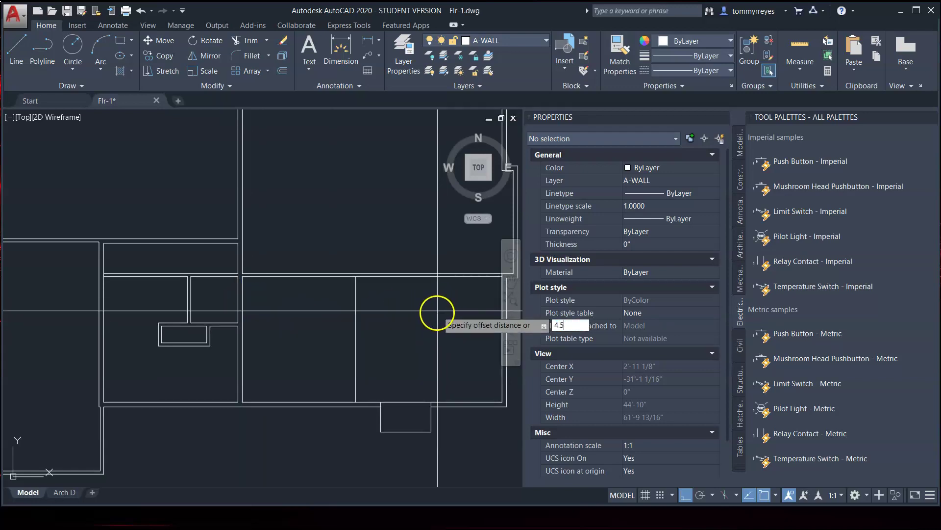
key(Return)
click(354, 330)
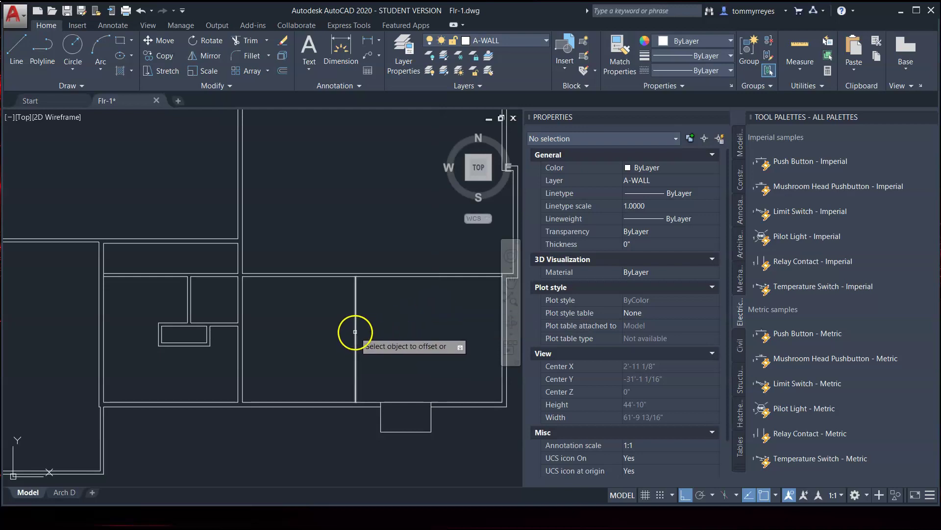
click(318, 335)
Trim the wall lines between the new partition's two faces at its upper and lower ends to open both junctions
scroll(349, 292, up, 6)
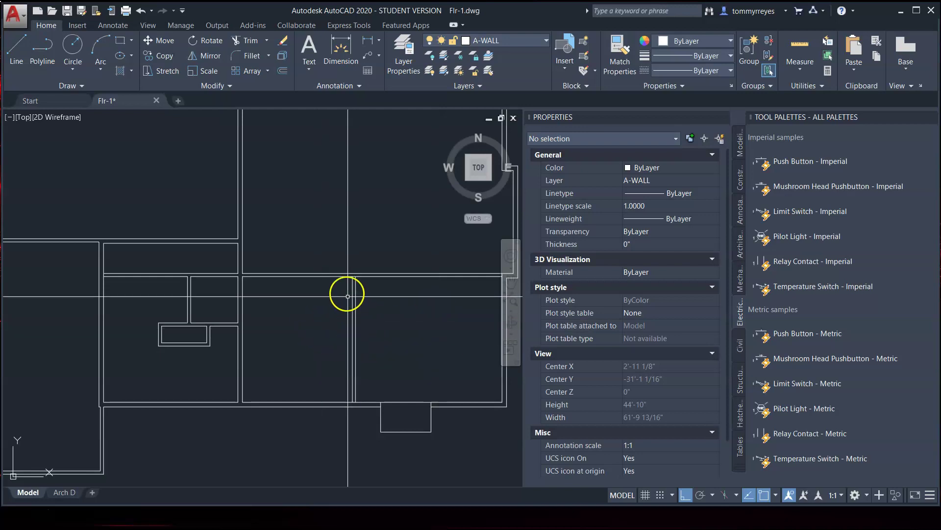
text(tr)
key(Return)
key(Return)
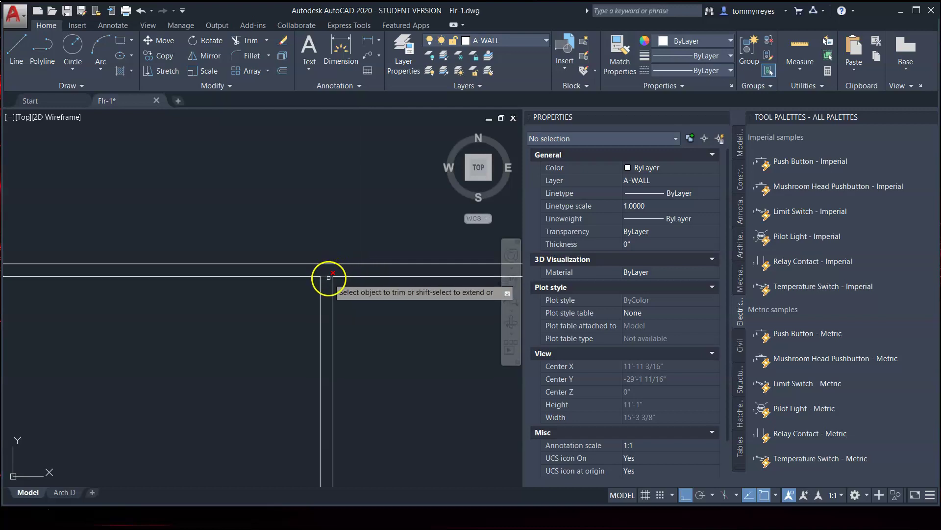
click(327, 275)
scroll(334, 265, down, 6)
scroll(336, 326, up, 5)
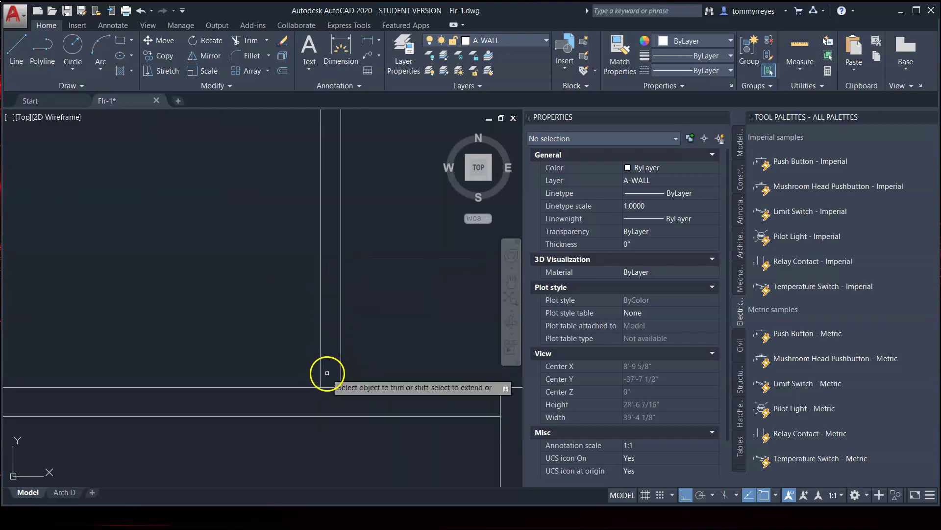
scroll(328, 396, down, 12)
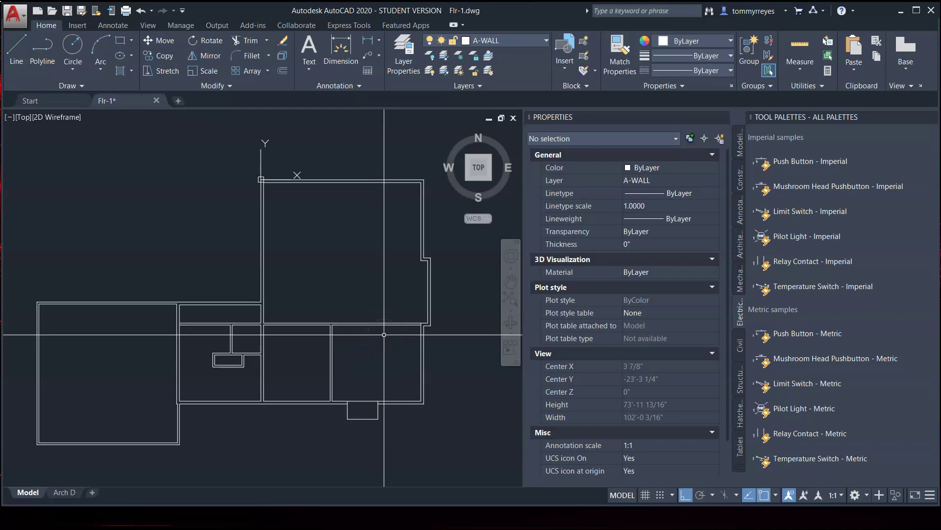
Trim the overlapping stub where the long horizontal partition meets the right exterior wall
scroll(384, 333, up, 10)
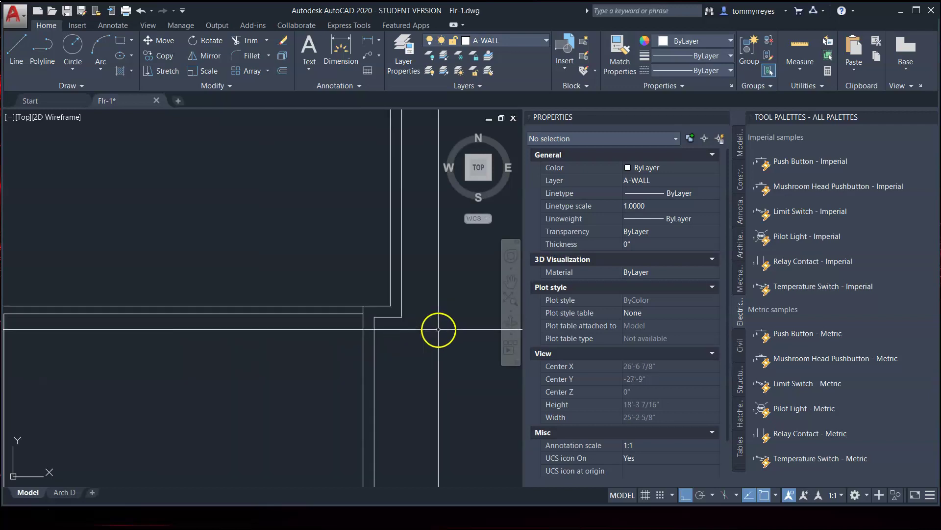
key(Return)
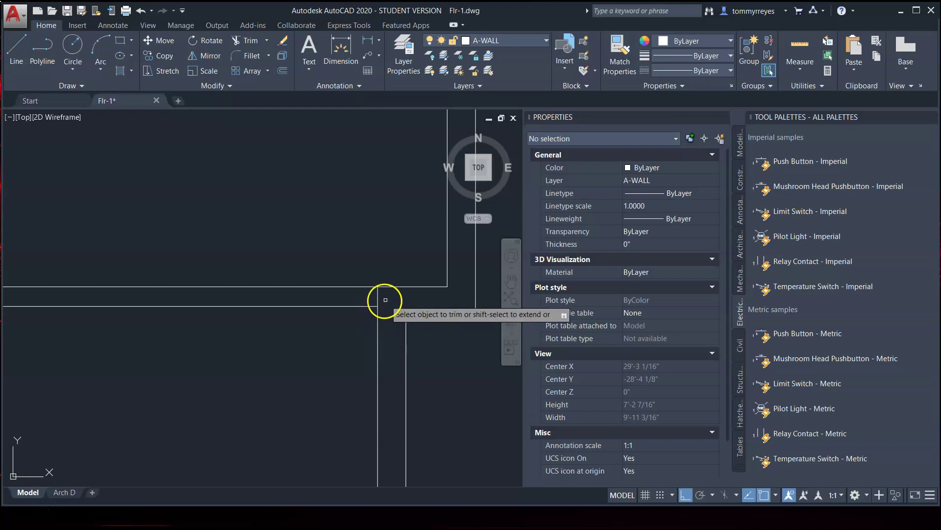
scroll(397, 317, down, 15)
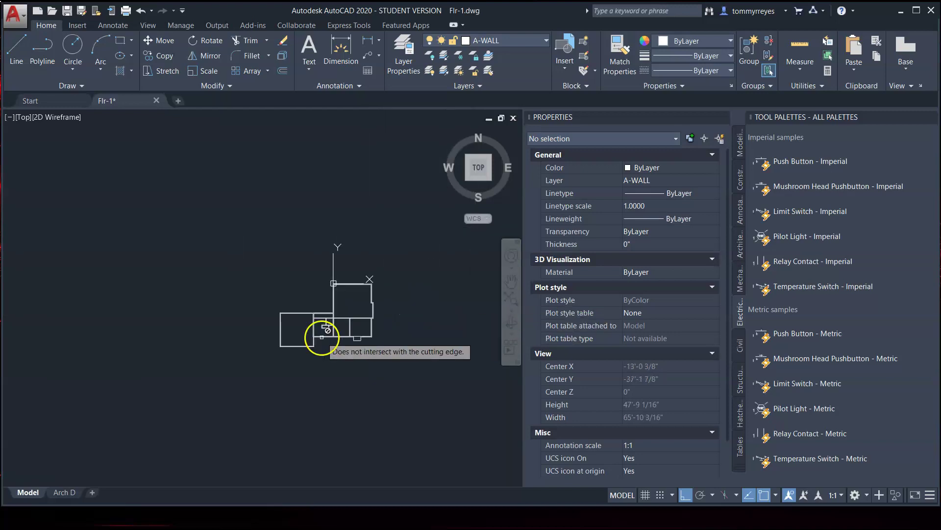
scroll(378, 315, up, 4)
scroll(297, 317, up, 5)
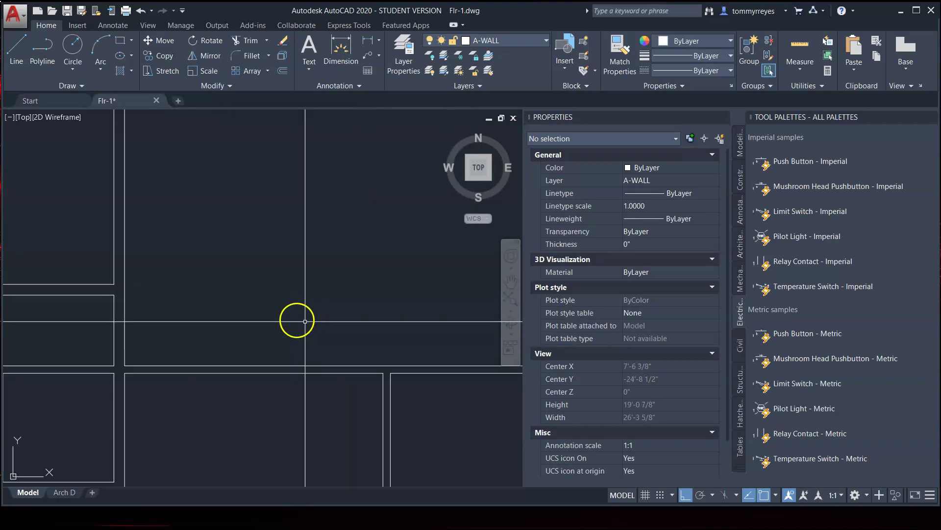
scroll(320, 328, down, 5)
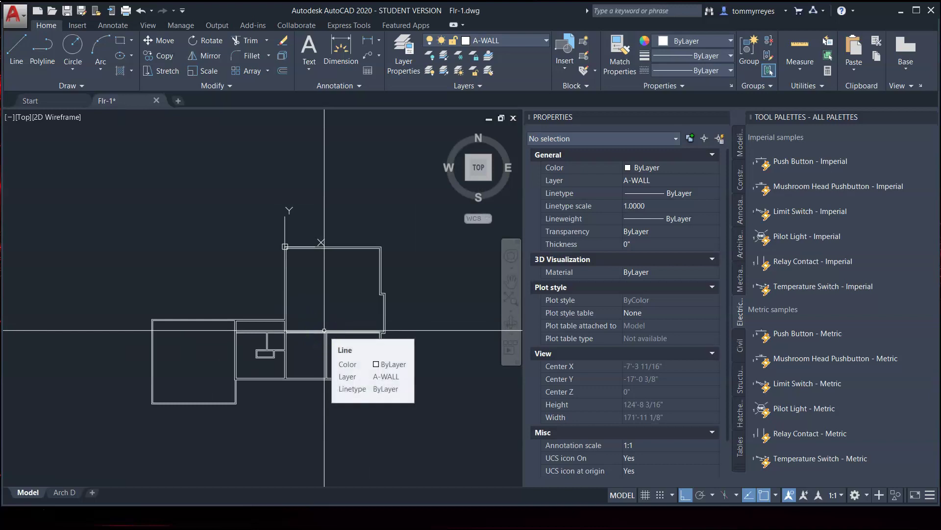
Examine the partition layout, the right exterior wall and the small rectangular projection below the lower-right room
mouse_move(324, 330)
mouse_down()
mouse_move(380, 266)
mouse_move(417, 285)
mouse_up()
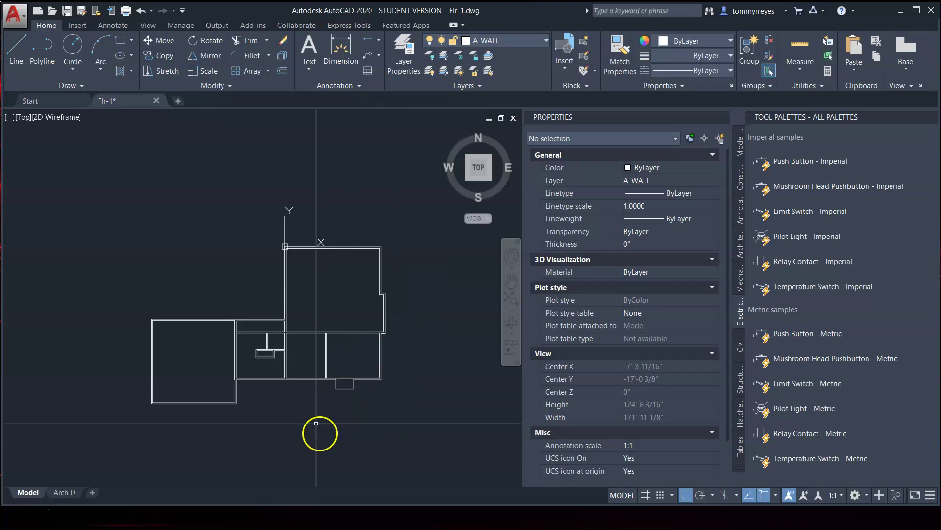
scroll(299, 344, up, 4)
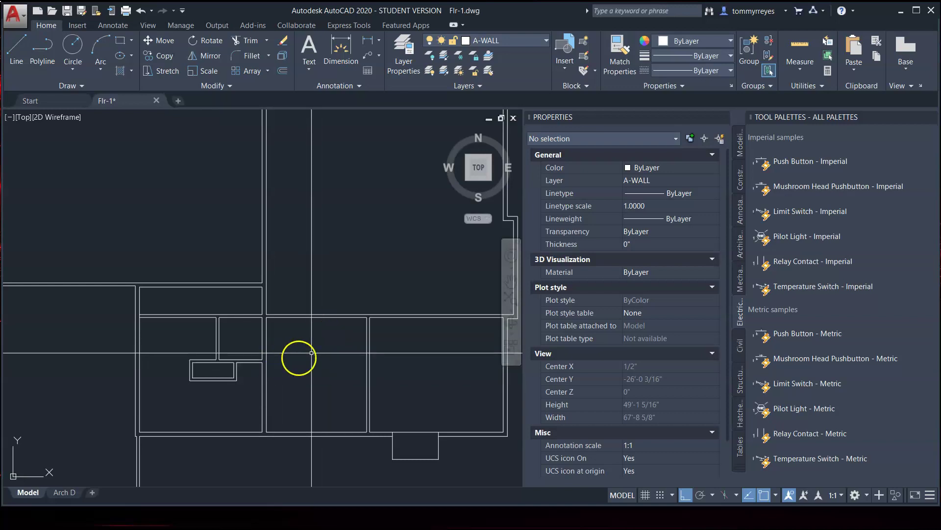
scroll(399, 351, down, 2)
scroll(426, 344, up, 4)
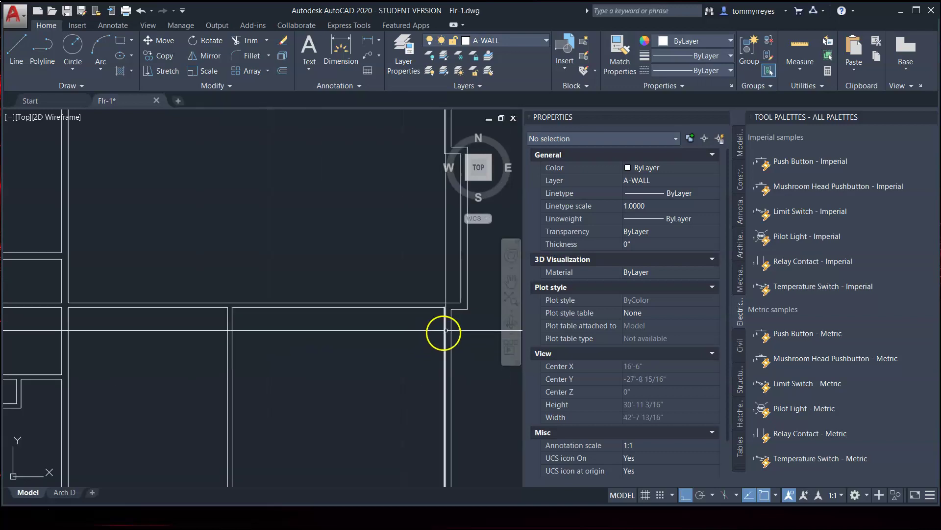
click(445, 289)
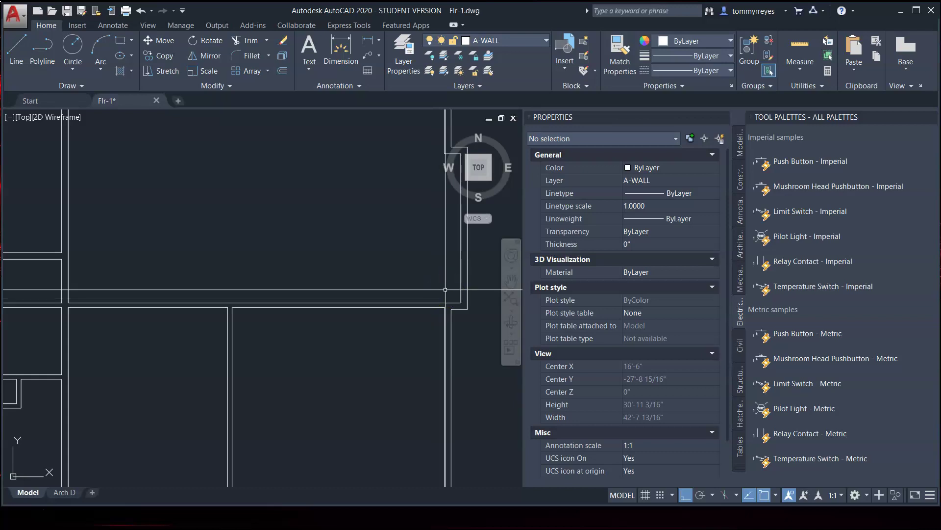
scroll(351, 341, down, 4)
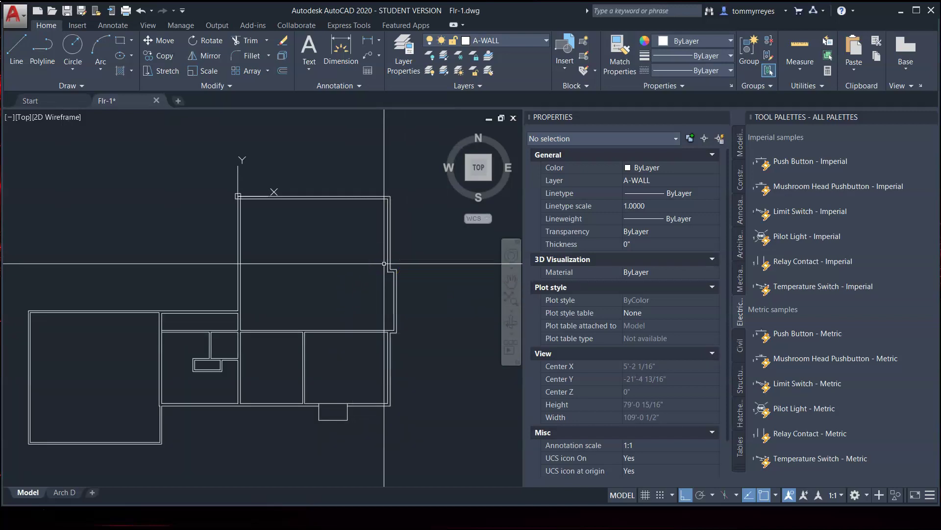
scroll(384, 263, up, 2)
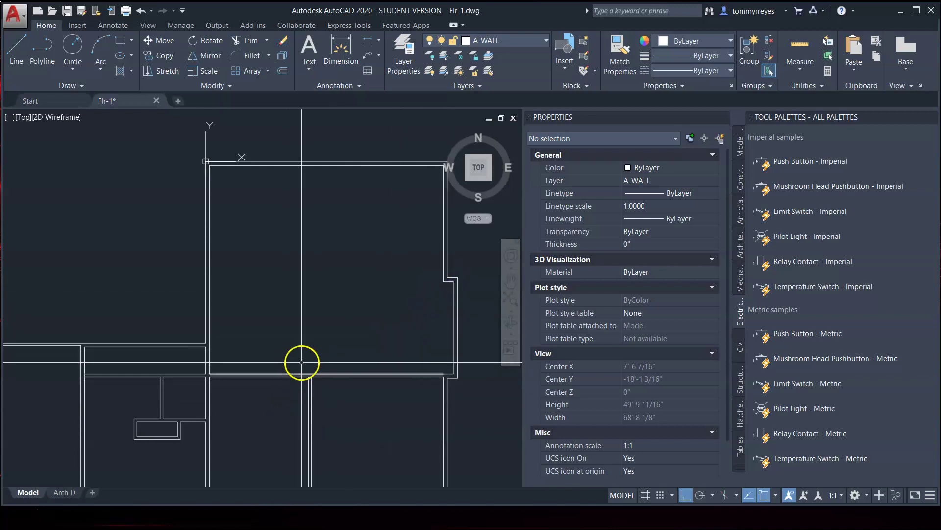
scroll(346, 320, down, 3)
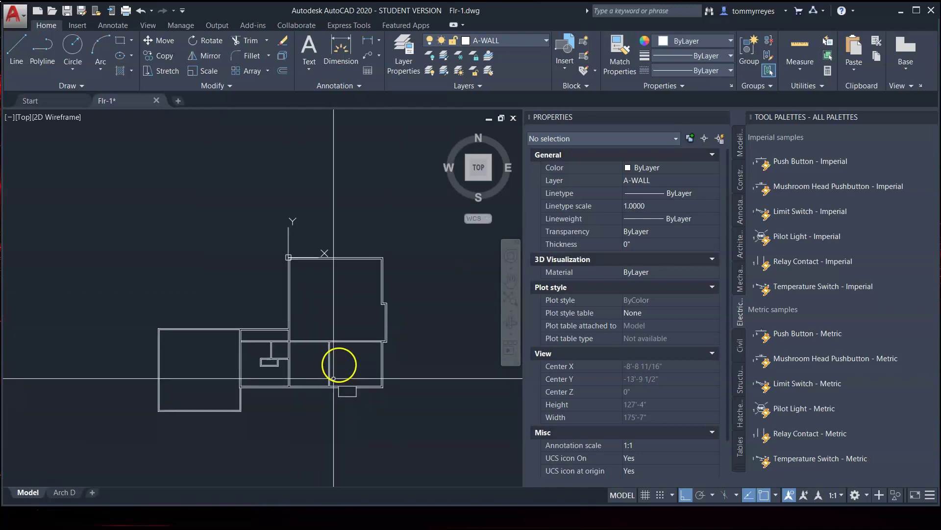
scroll(339, 364, up, 6)
scroll(309, 418, down, 3)
scroll(332, 390, up, 1)
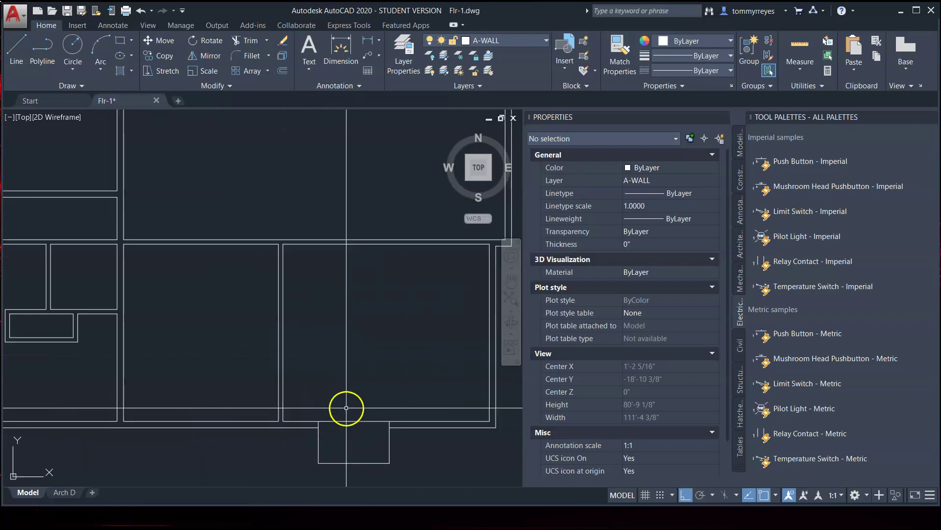
scroll(370, 453, down, 2)
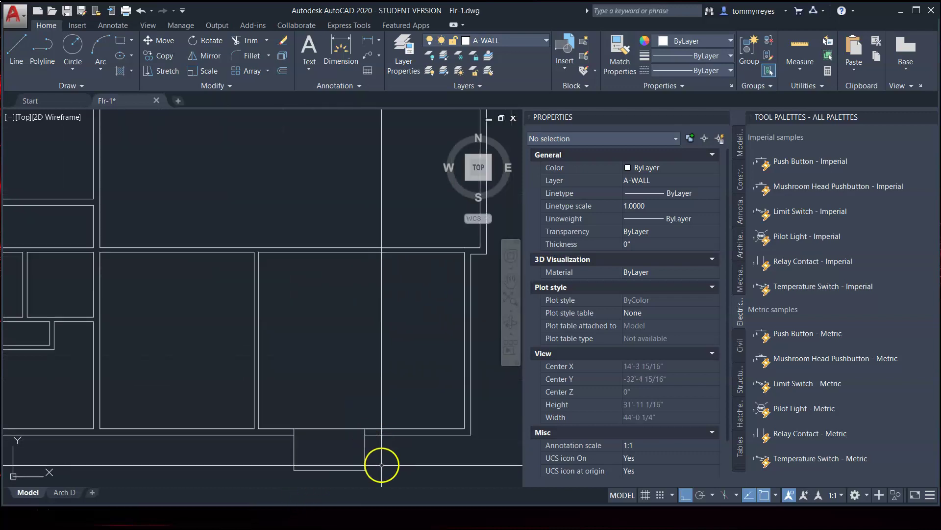
scroll(381, 469, up, 2)
scroll(388, 454, down, 2)
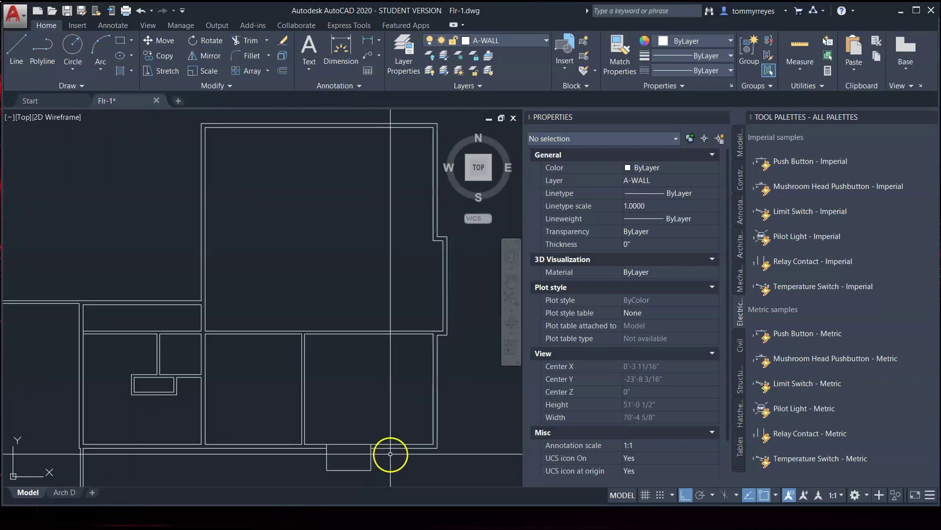
Check the geometry of the lower exterior wall's outer line to the right of the projection in its properties
scroll(378, 459, up, 3)
scroll(365, 460, down, 1)
scroll(362, 459, up, 4)
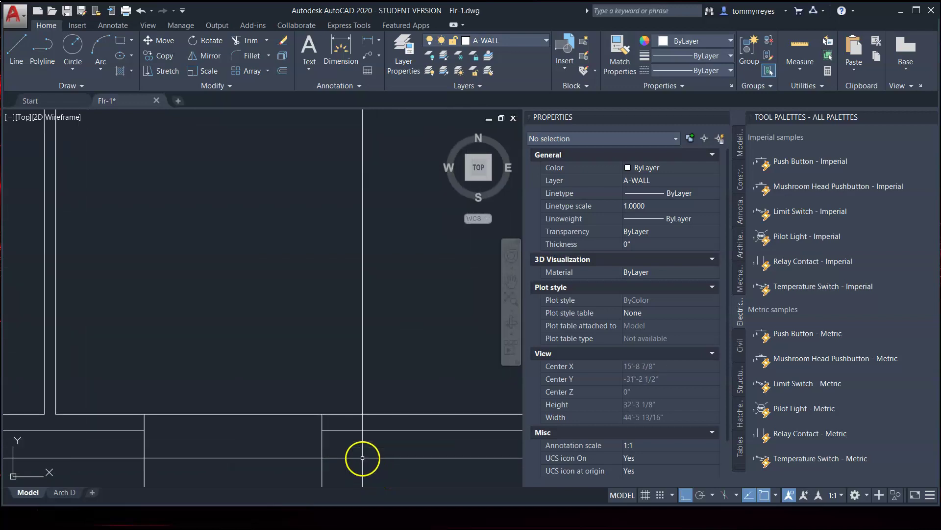
click(347, 429)
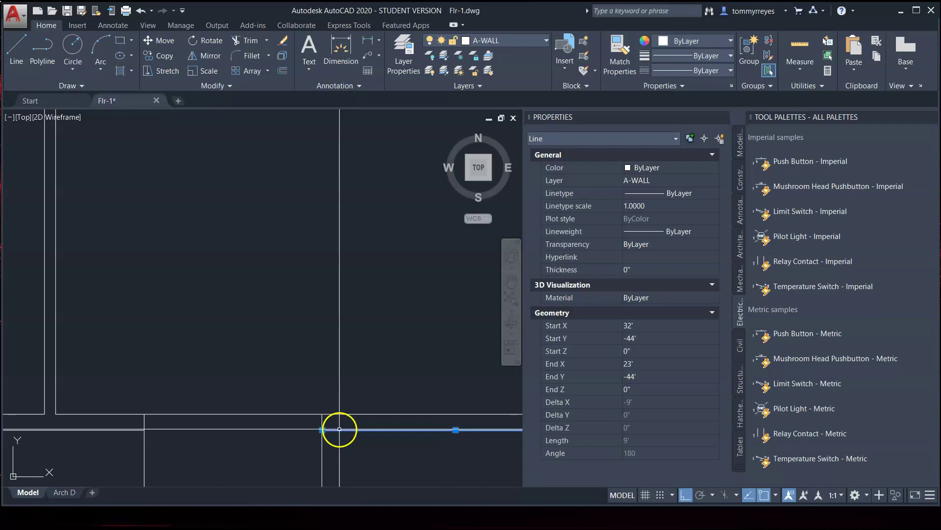
key(Escape)
scroll(348, 471, down, 6)
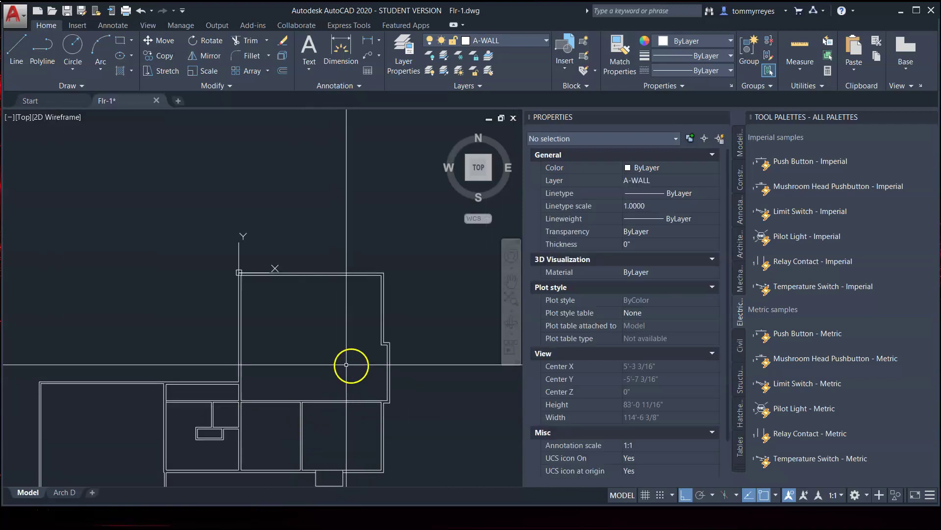
Extend both horizontal lines of the right exterior wall's jog to the inner face of the upper room's left wall
middle_drag(335, 339, 328, 284)
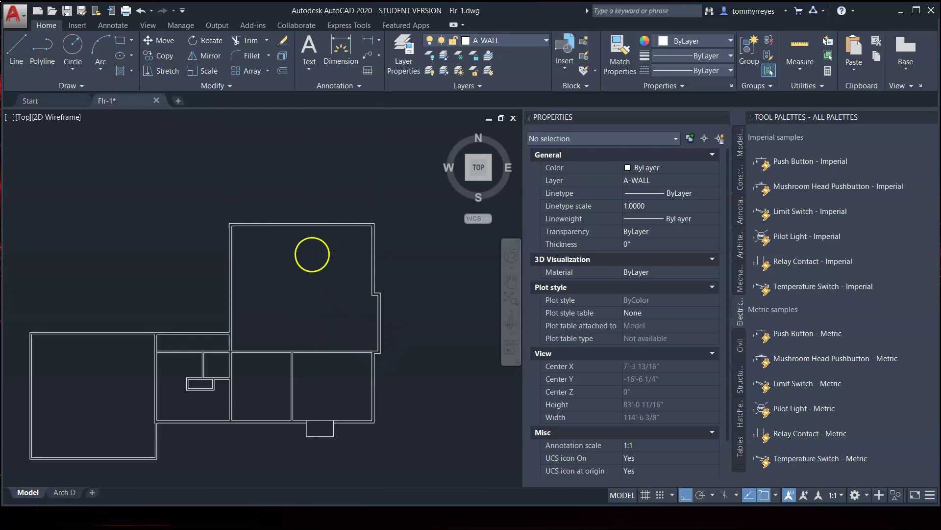
scroll(309, 260, up, 4)
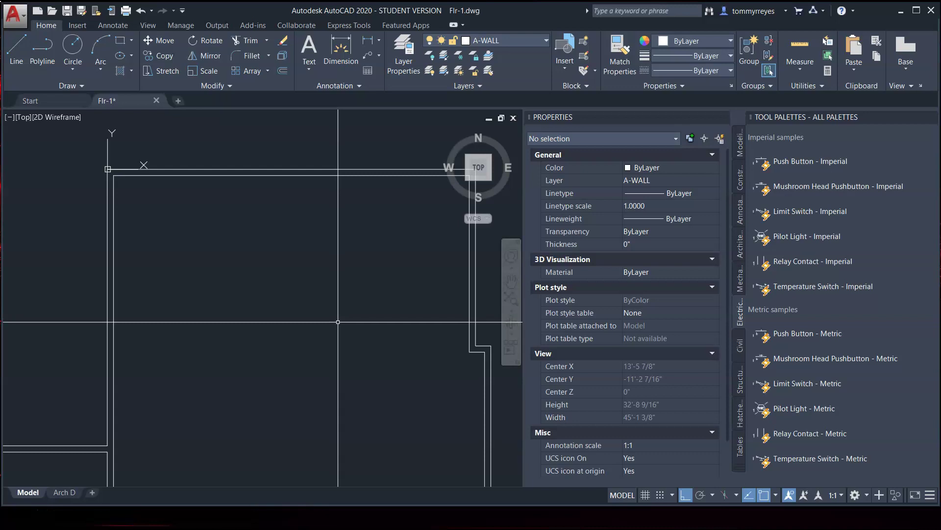
text(ex)
key(Return)
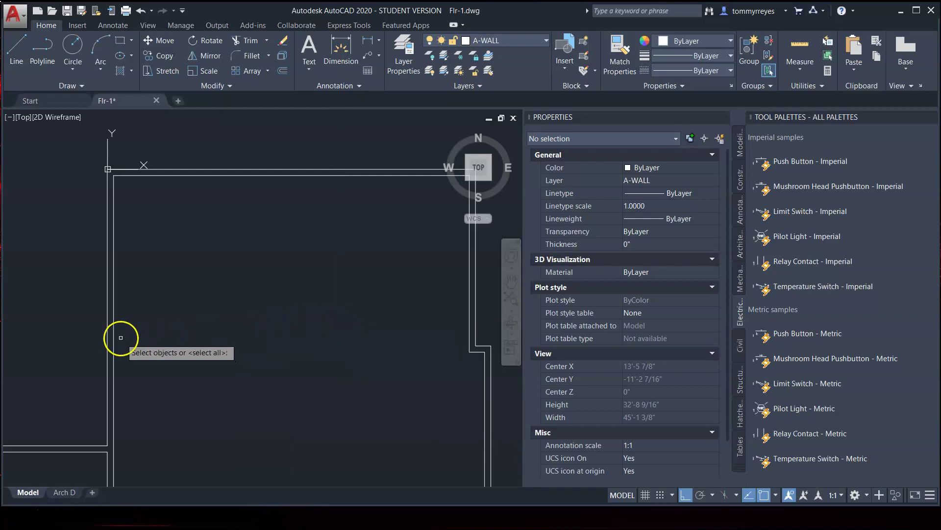
click(114, 336)
key(Return)
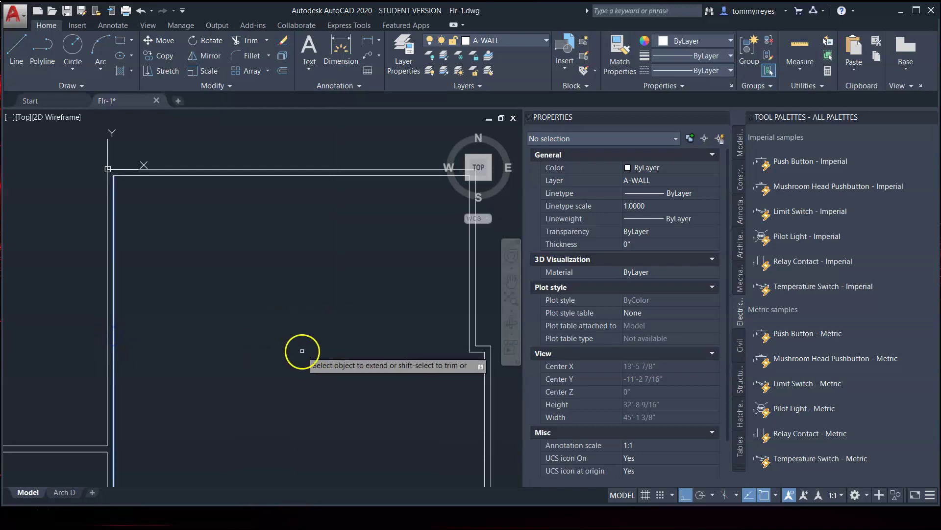
click(479, 351)
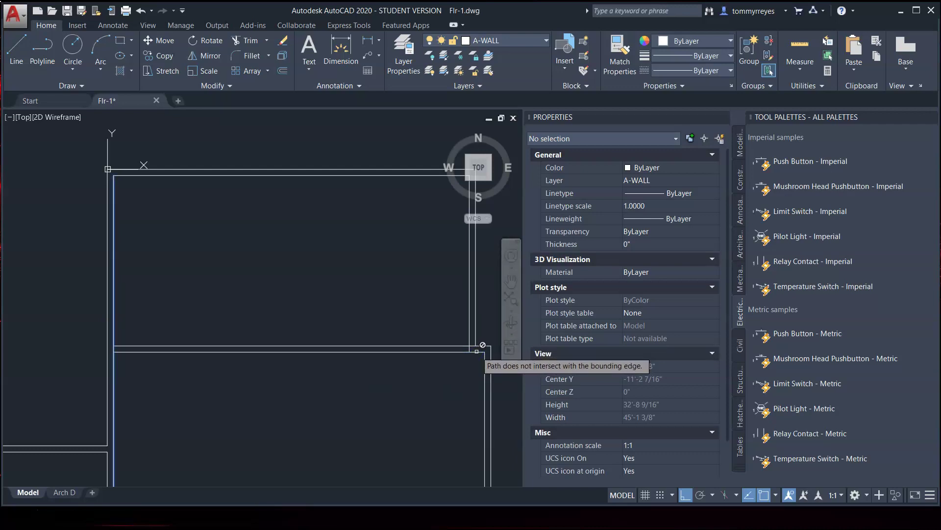
Trim the overlapping line segments where the extended horizontal wall meets the right exterior wall at the jog
scroll(478, 346, up, 2)
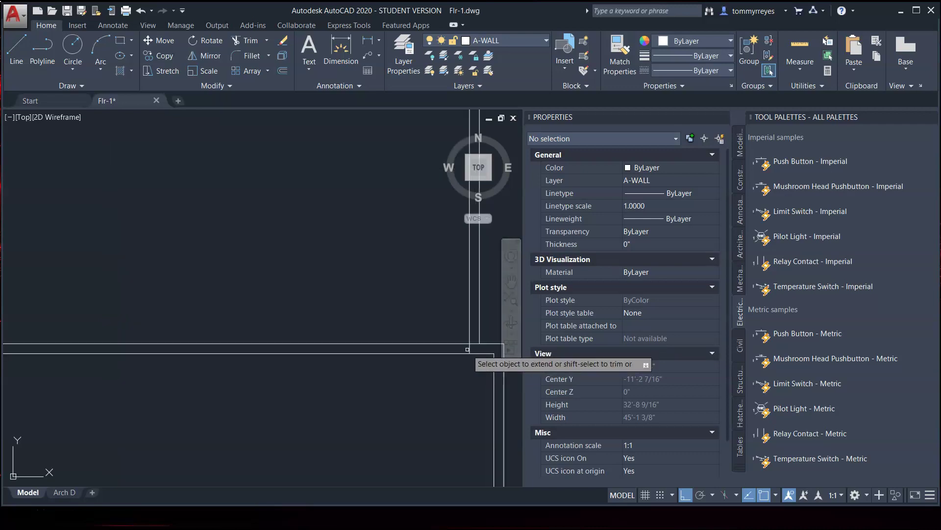
scroll(467, 349, up, 6)
text(d)
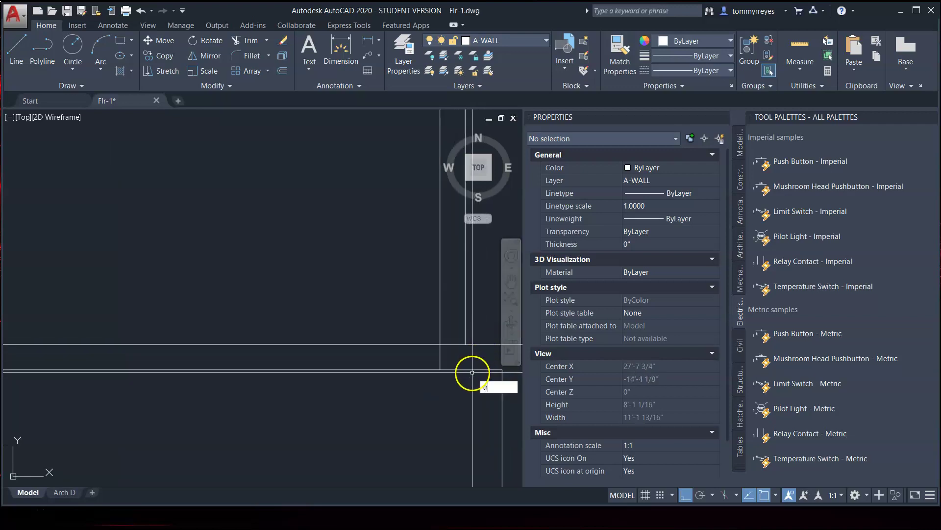
key(Return)
scroll(463, 368, down, 2)
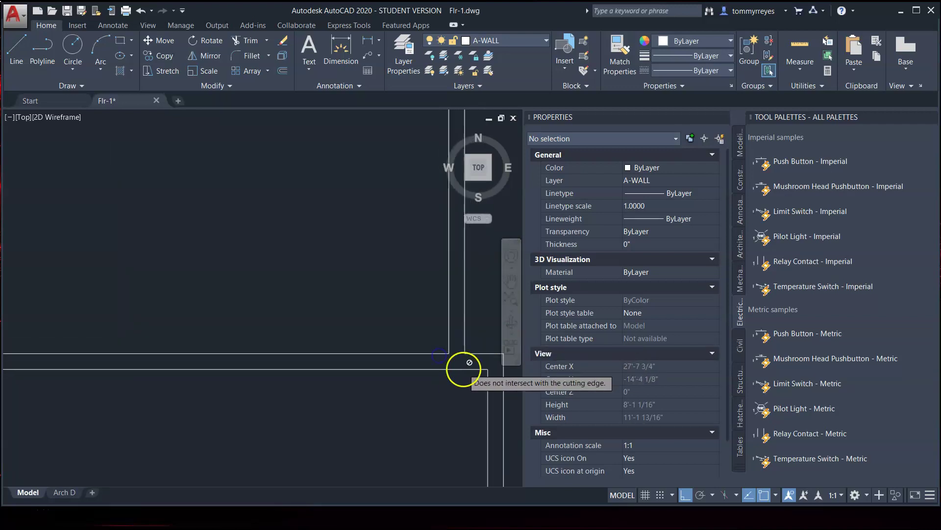
scroll(466, 373, down, 3)
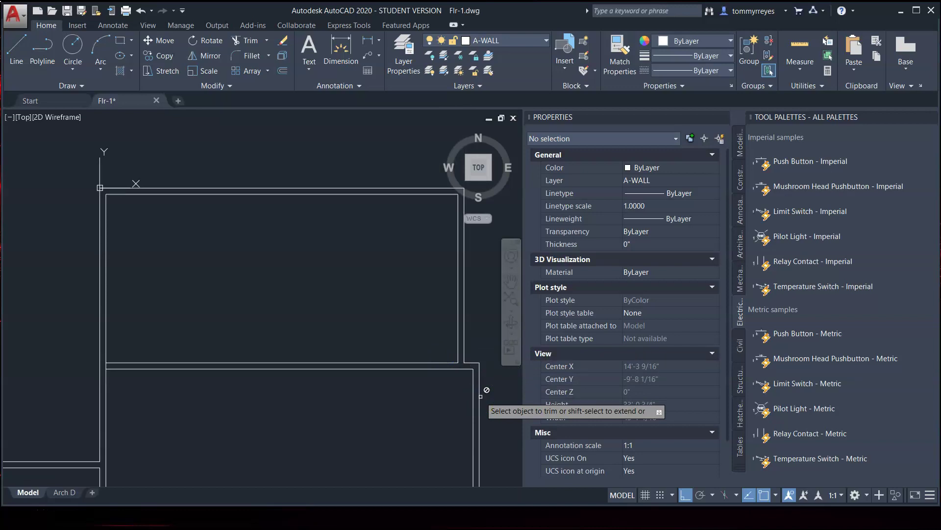
Offset the upper room's right exterior wall outer line 16'2" into the room
text(o)
key(Return)
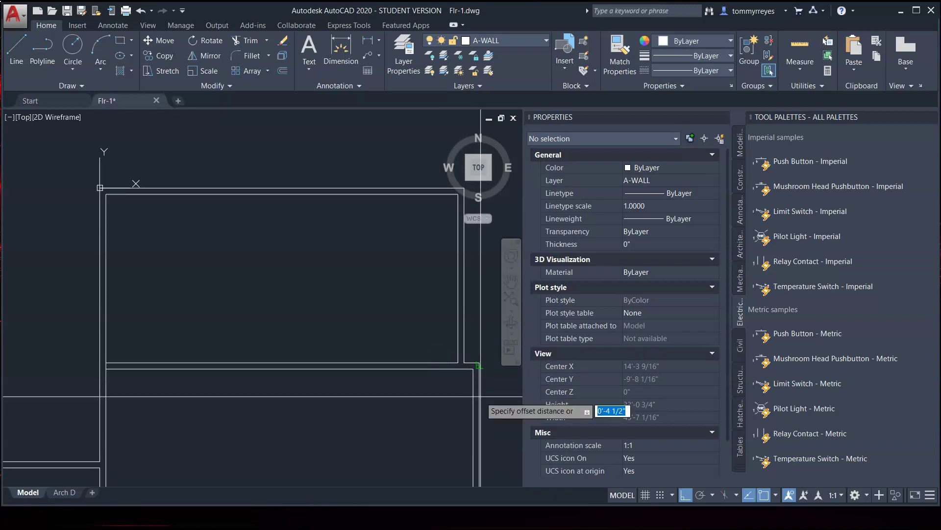
text(16'2)
key(Return)
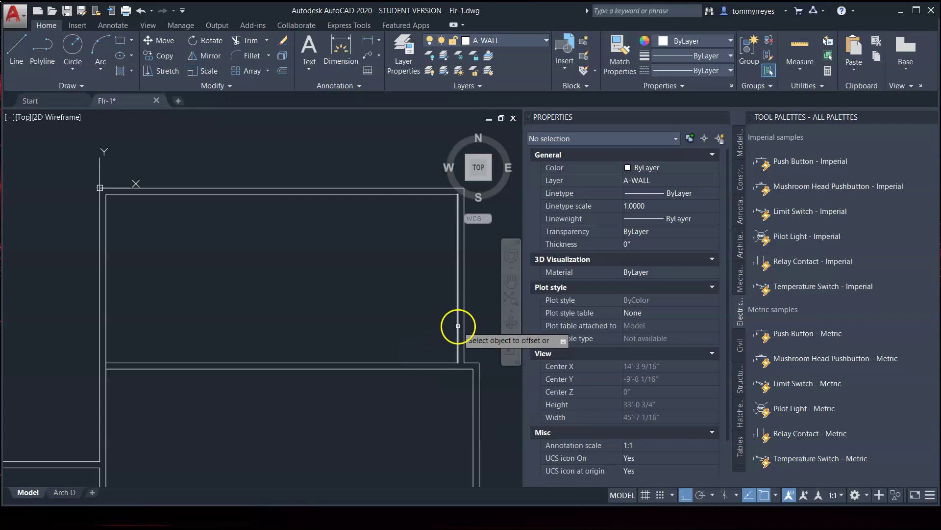
click(464, 325)
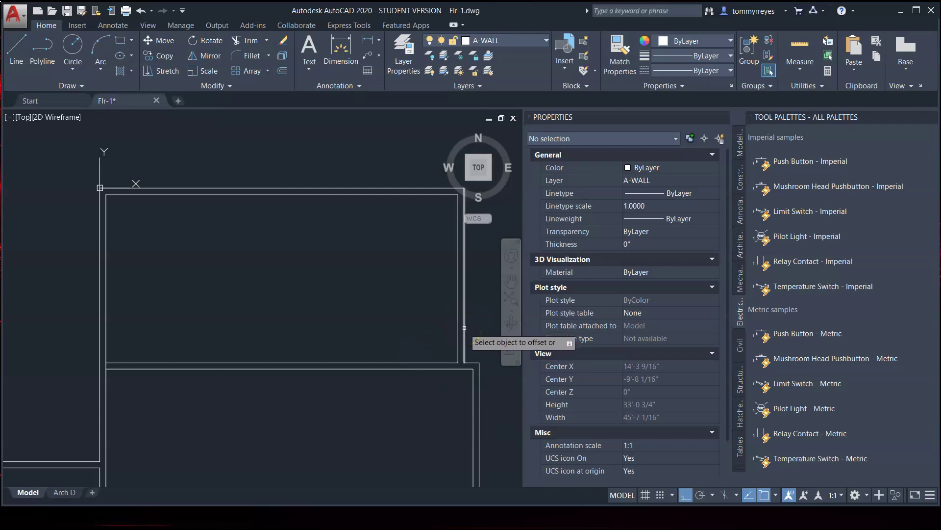
click(326, 342)
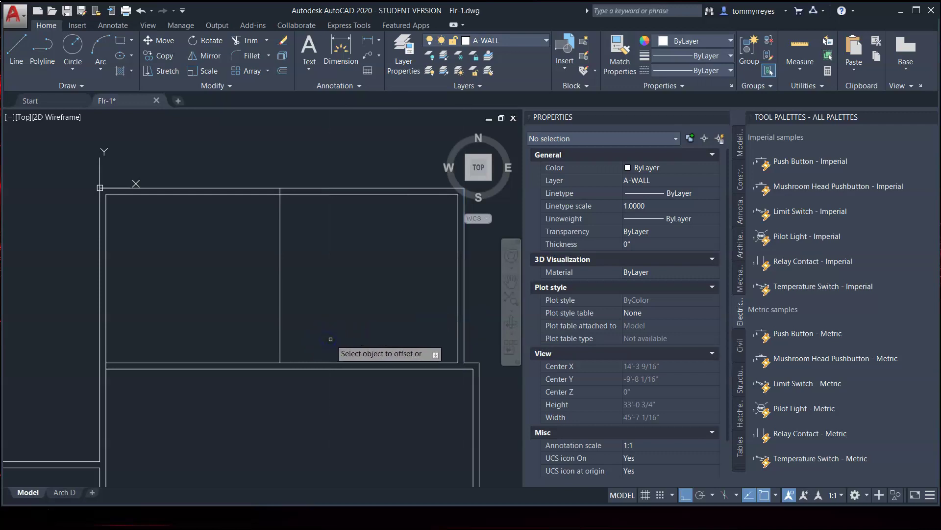
Extend the new vertical line down through the middle room to that room's lower wall
scroll(329, 339, down, 5)
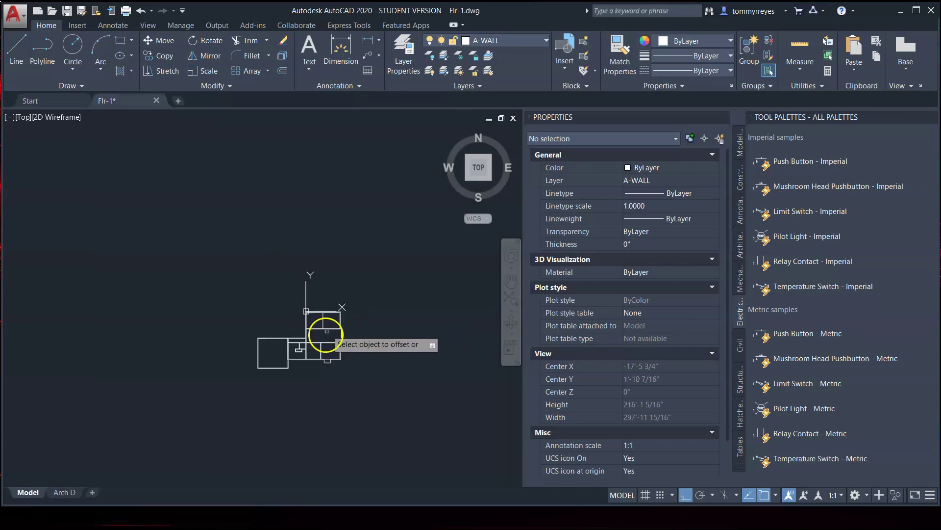
scroll(327, 339, up, 3)
text(EX)
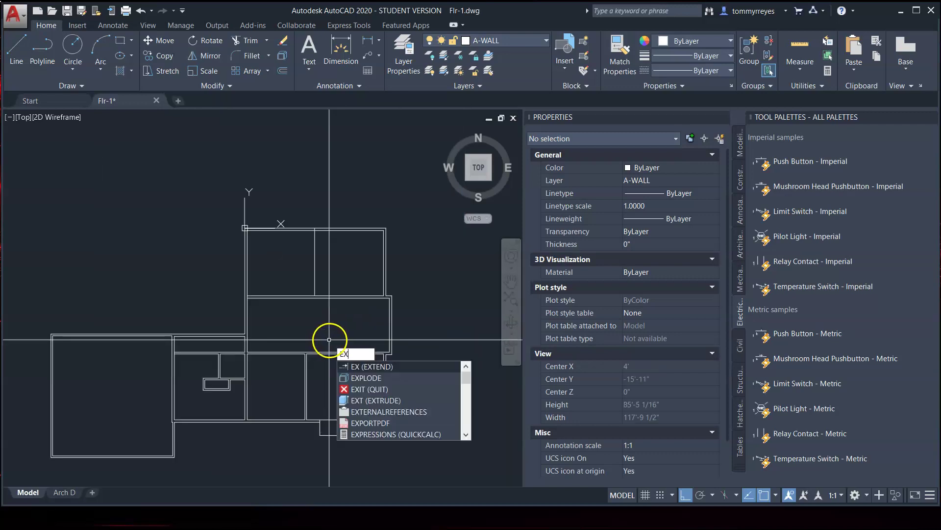
key(Return)
scroll(319, 352, up, 2)
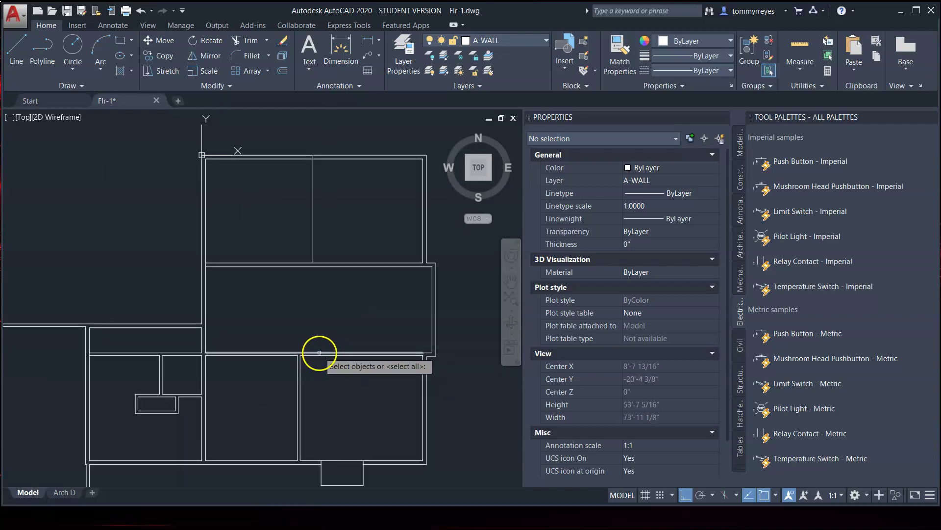
click(311, 249)
key(Return)
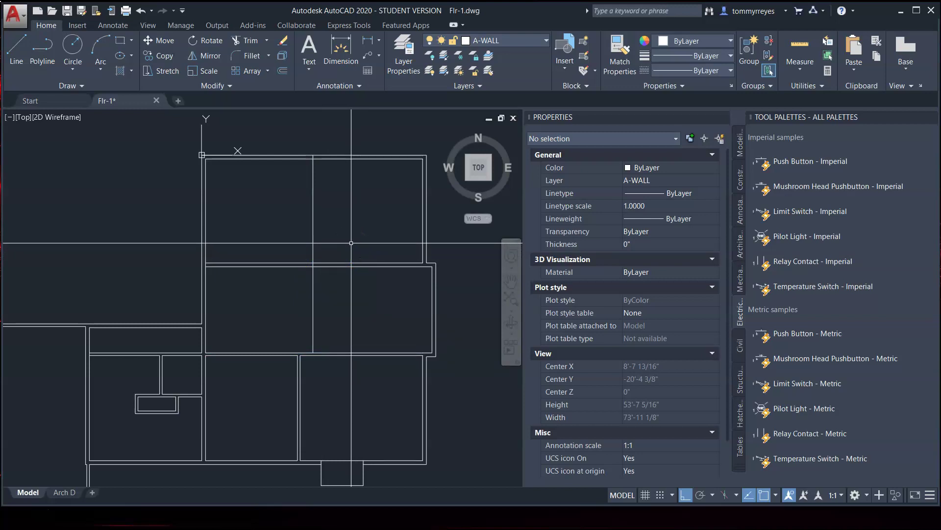
Offset the extended vertical line 4.5" to the right to give the partition its thickness
text(o)
key(Return)
text(4.5)
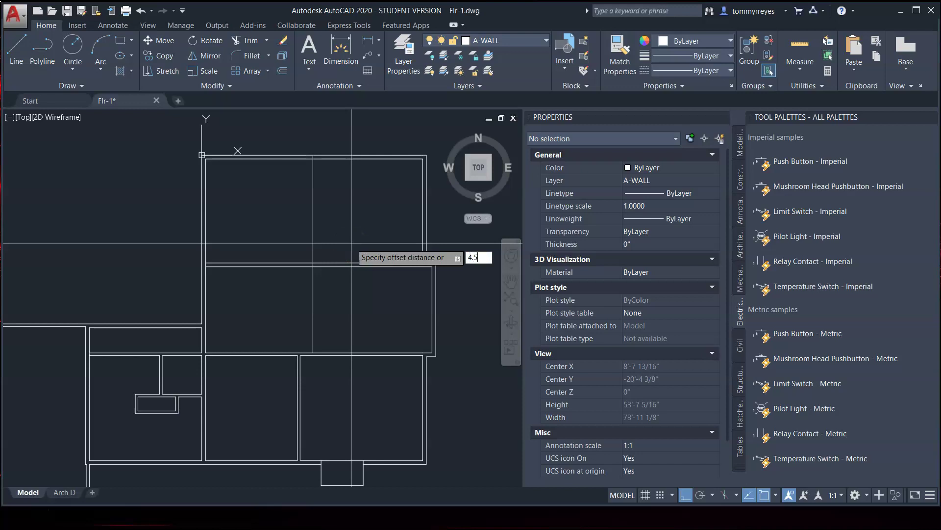
key(Return)
click(313, 290)
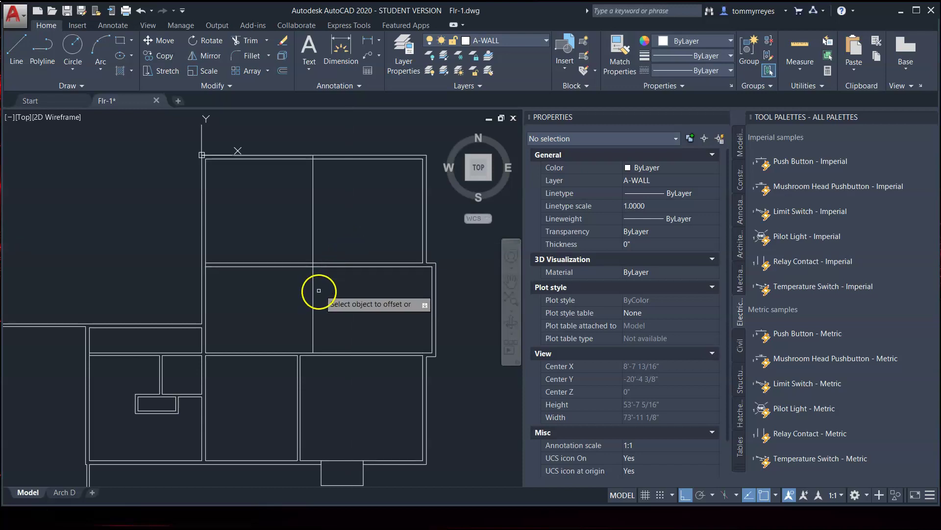
click(356, 299)
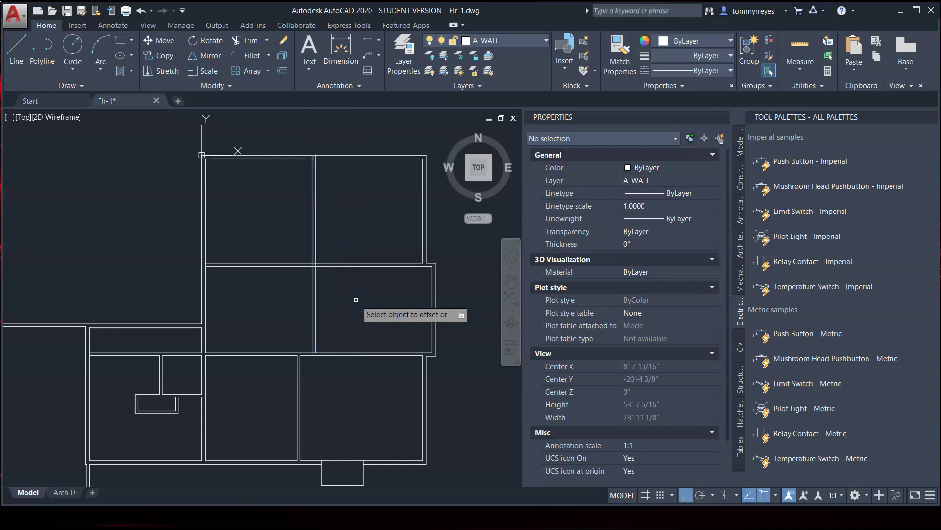
key(Escape)
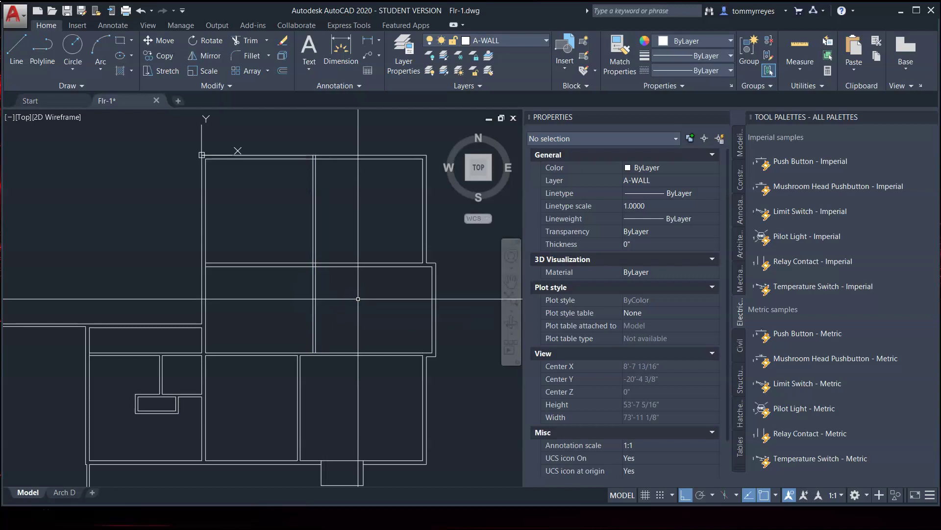
key(Return)
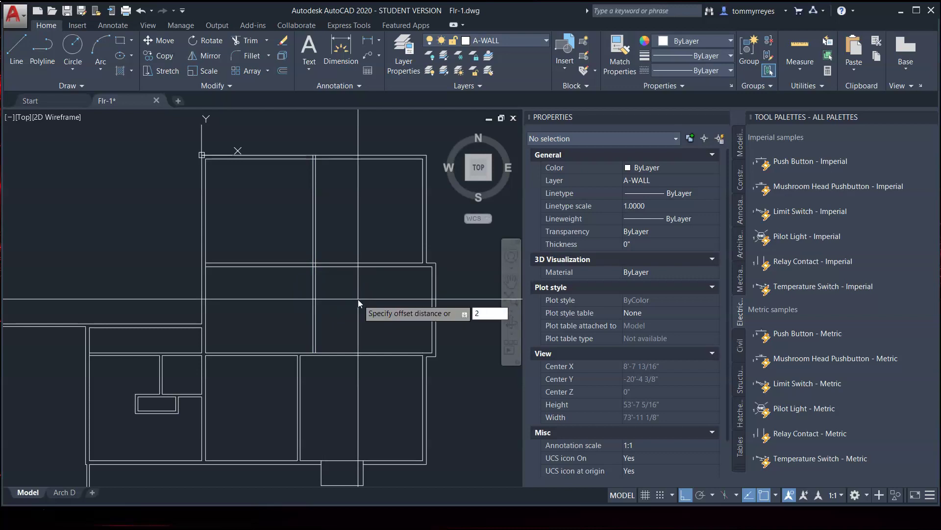
text(2)
key(Return)
Trim both partition lines above the middle room's upper wall and the wall's lower line between them
scroll(318, 265, up, 3)
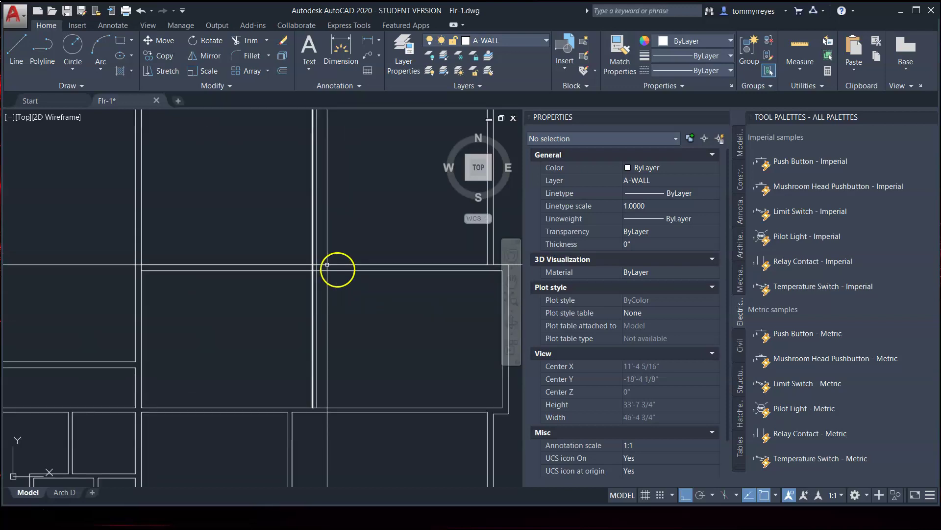
scroll(328, 252, up, 2)
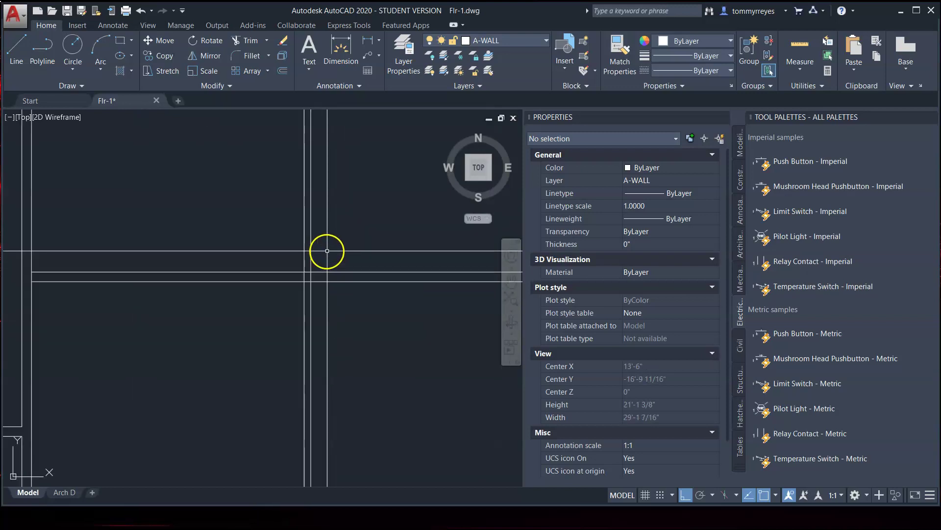
text(tr)
key(Return)
key(Return)
click(336, 229)
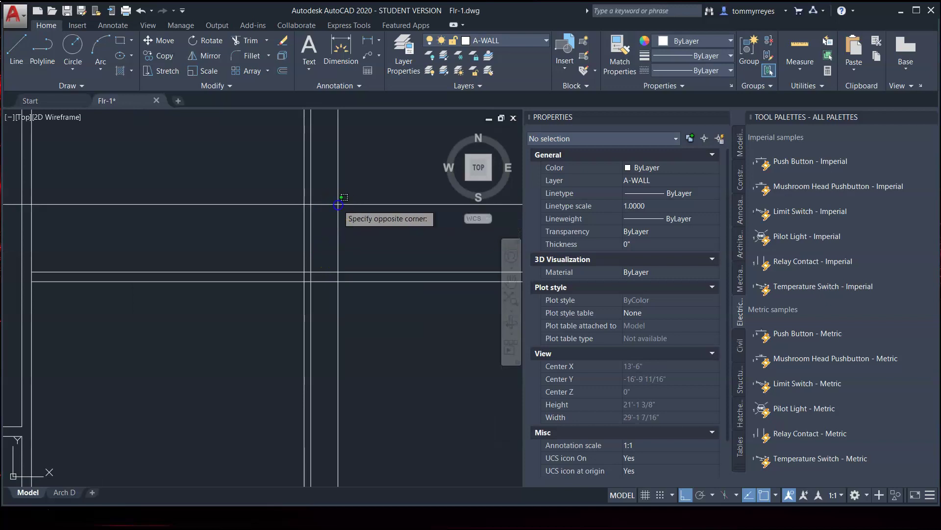
click(293, 236)
click(307, 273)
scroll(326, 280, up, 2)
click(298, 275)
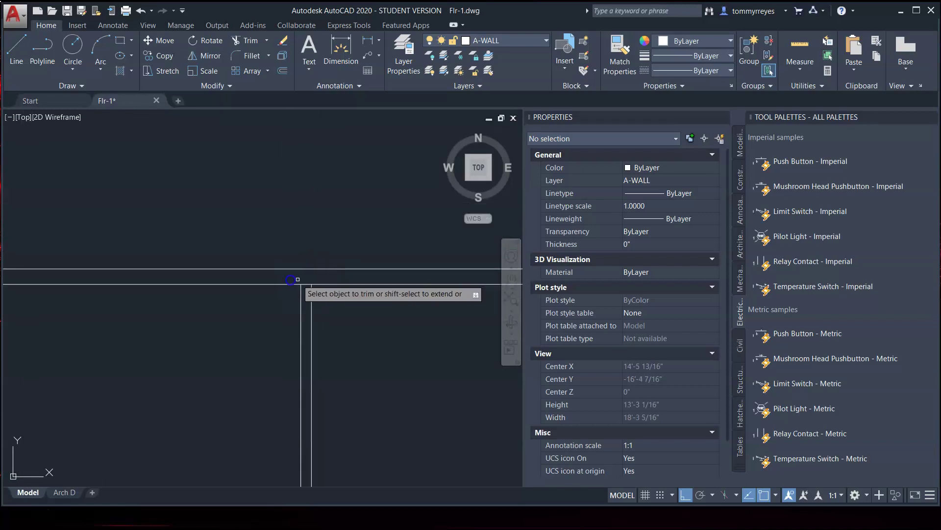
click(307, 283)
Trim the segment between the partition's two lines where it meets the middle room's lower wall
scroll(307, 248, down, 2)
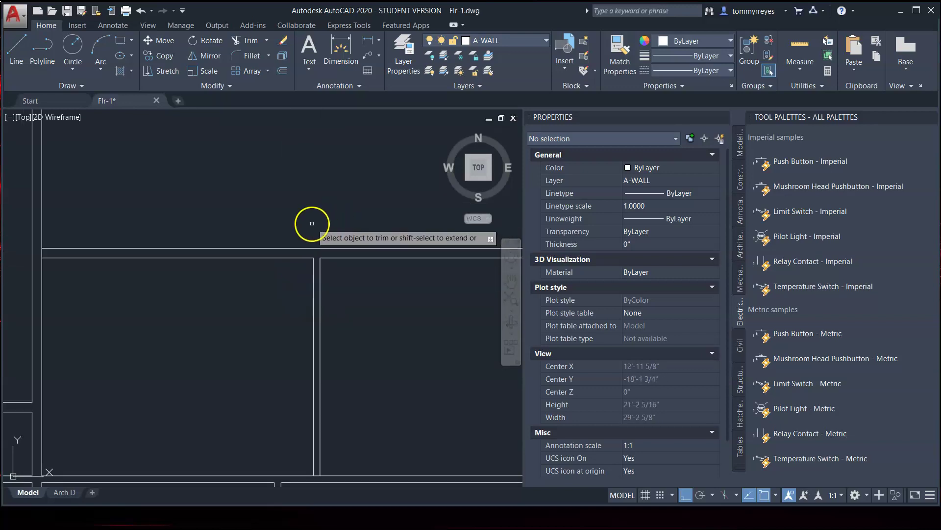
scroll(314, 236, down, 2)
scroll(311, 383, up, 2)
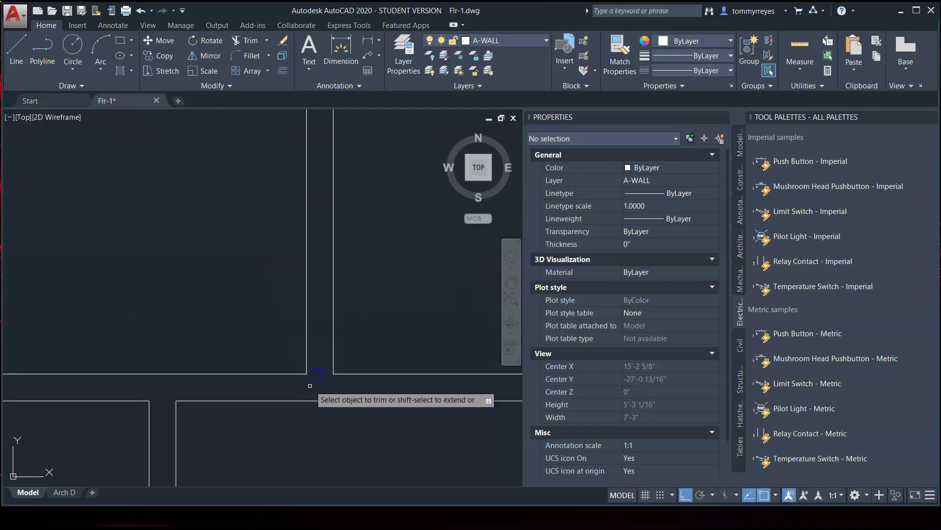
scroll(314, 384, up, 1)
key(Escape)
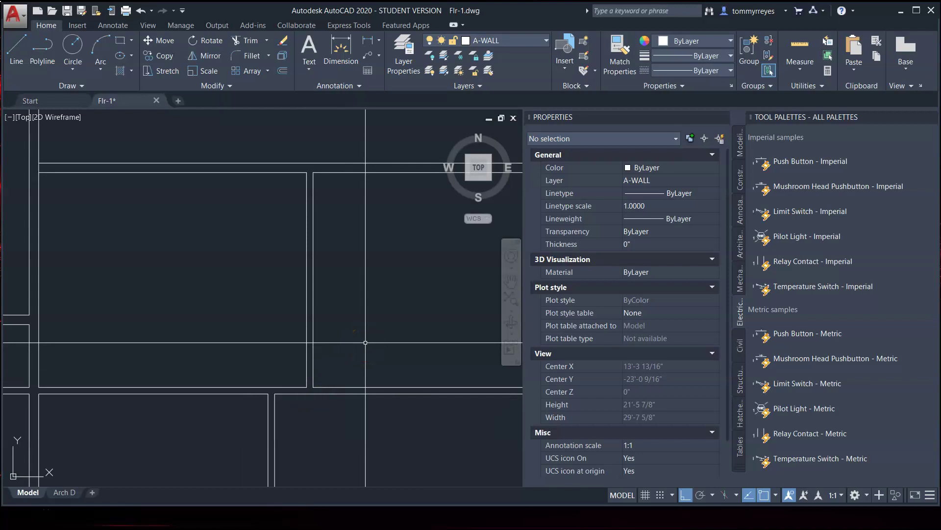
Offset the middle room partition's left line 2'9" to the right
text(o)
key(Return)
text(2)
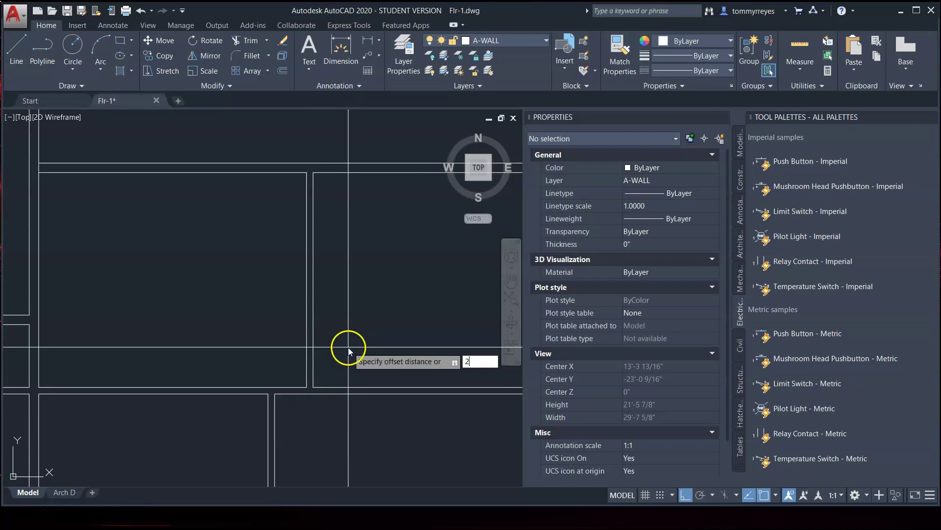
text('9)
key(Return)
click(306, 343)
click(387, 342)
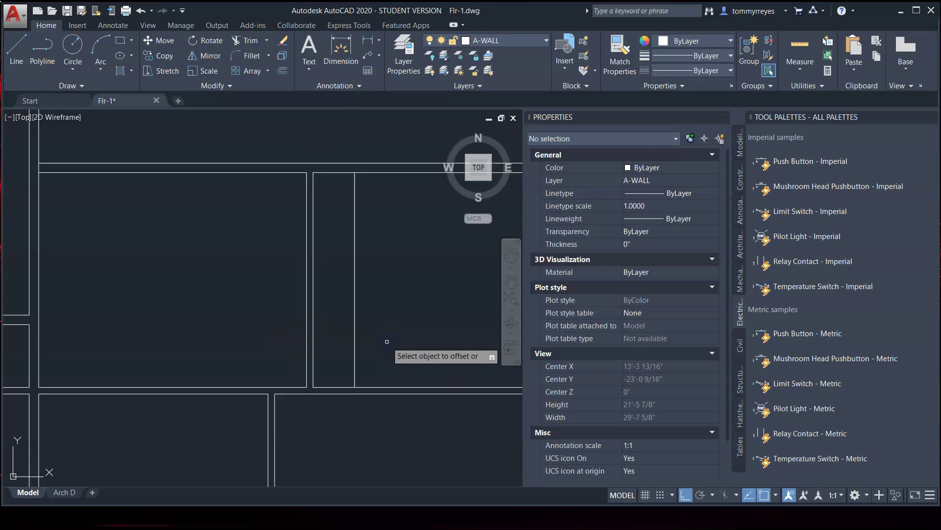
key(Escape)
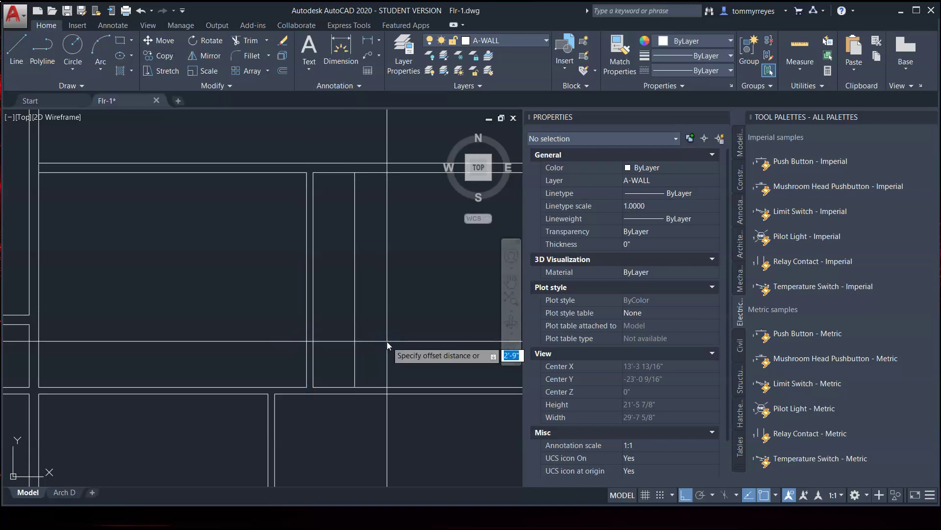
Offset the new vertical line 4.5" back toward the partition
text(.5)
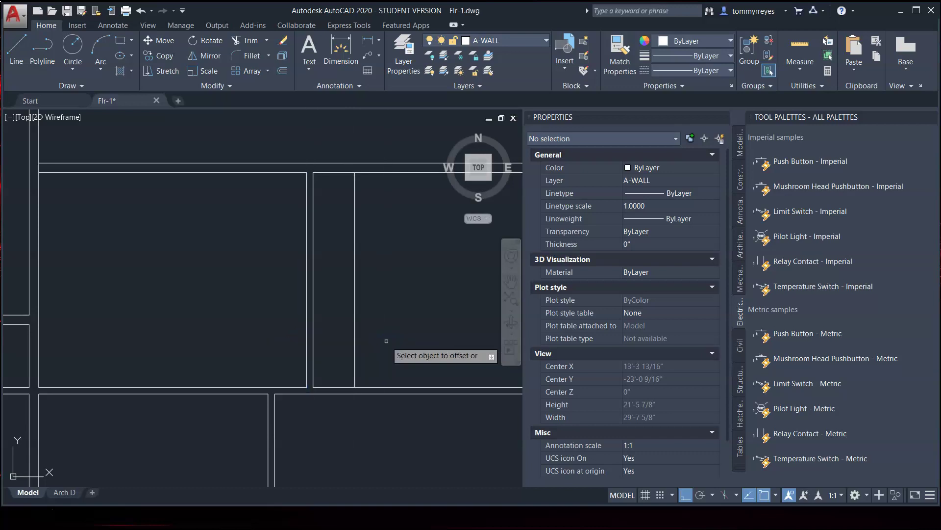
click(354, 346)
click(343, 351)
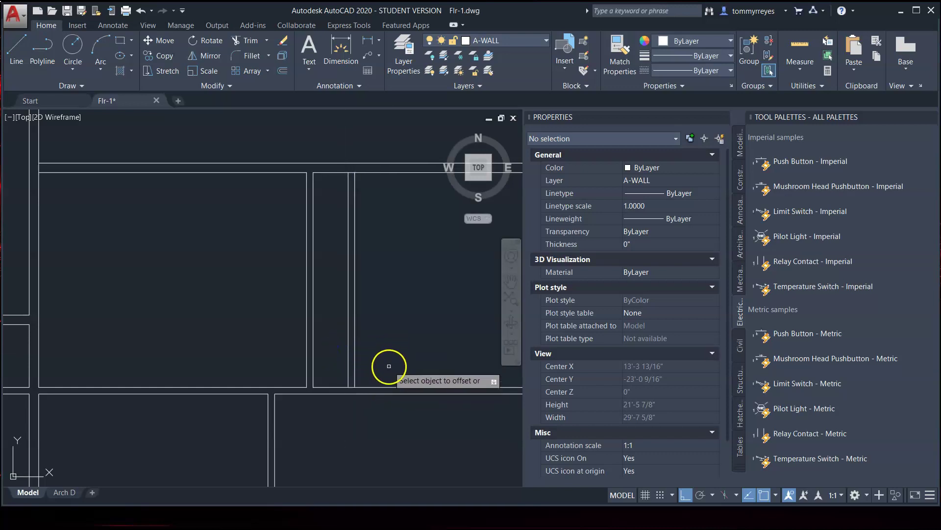
key(Escape)
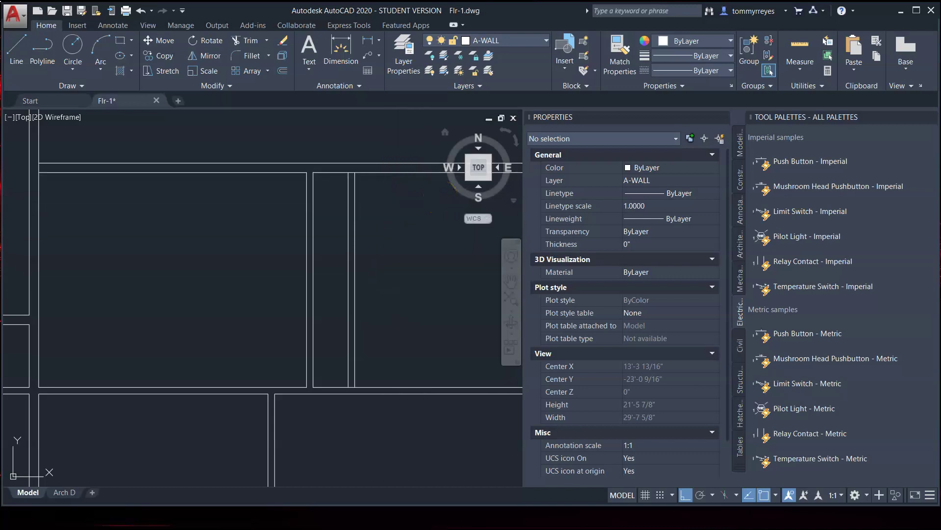
Offset the inner line of the middle room's upper wall 7'1" downward, and offset the resulting line another 4.5" downward
text(7'1)
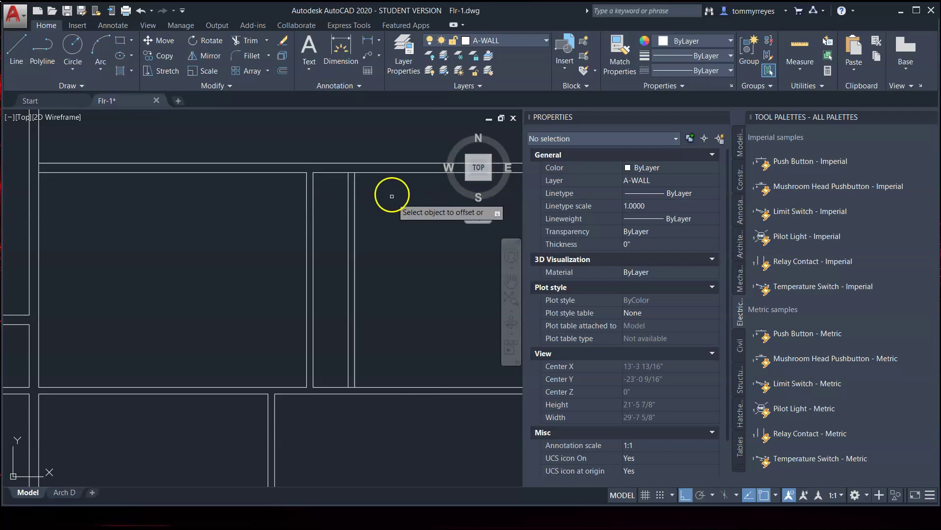
click(375, 173)
click(402, 257)
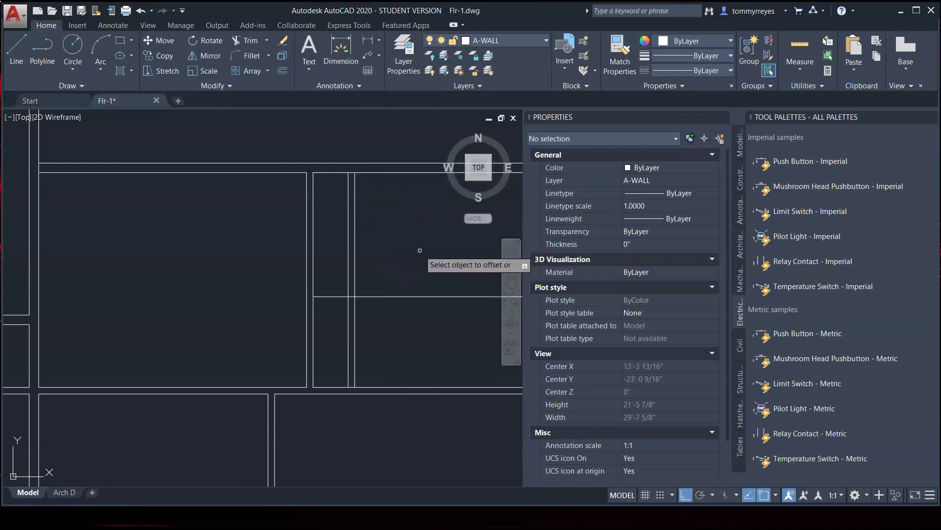
key(Escape)
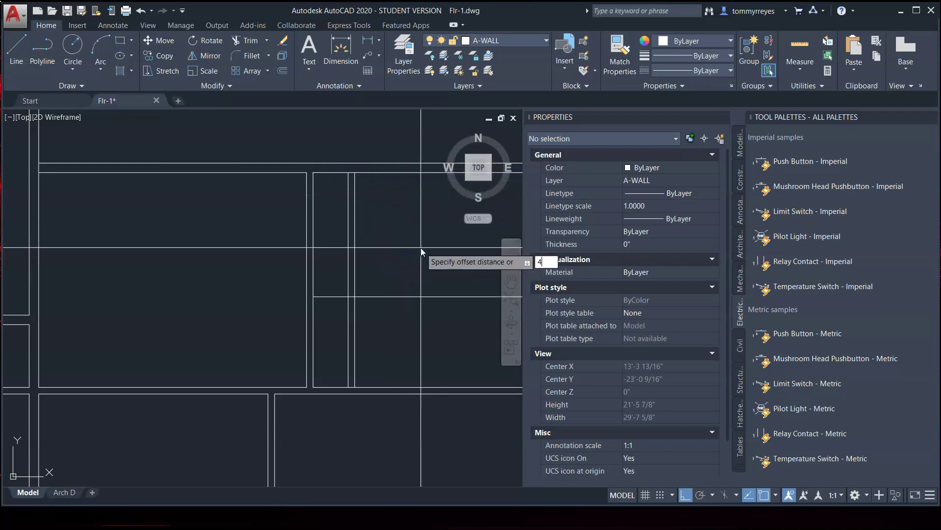
key(Return)
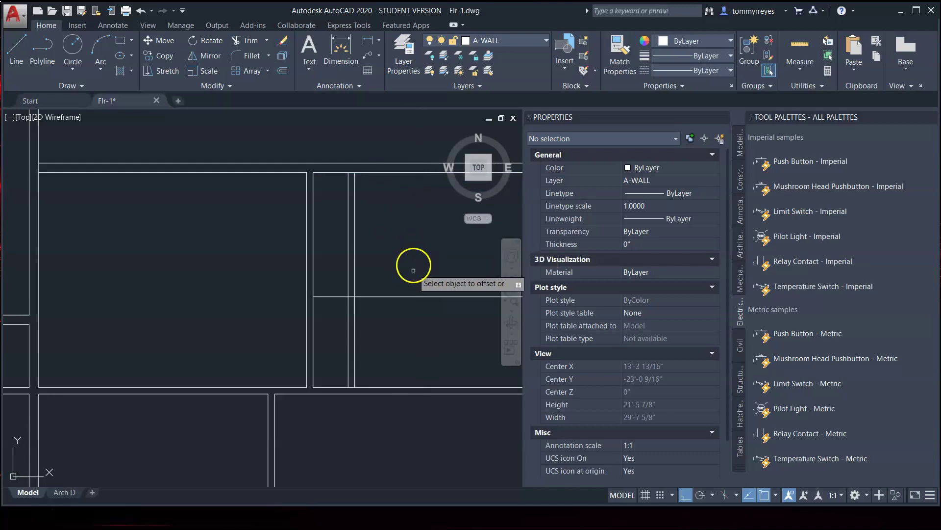
click(411, 297)
click(413, 338)
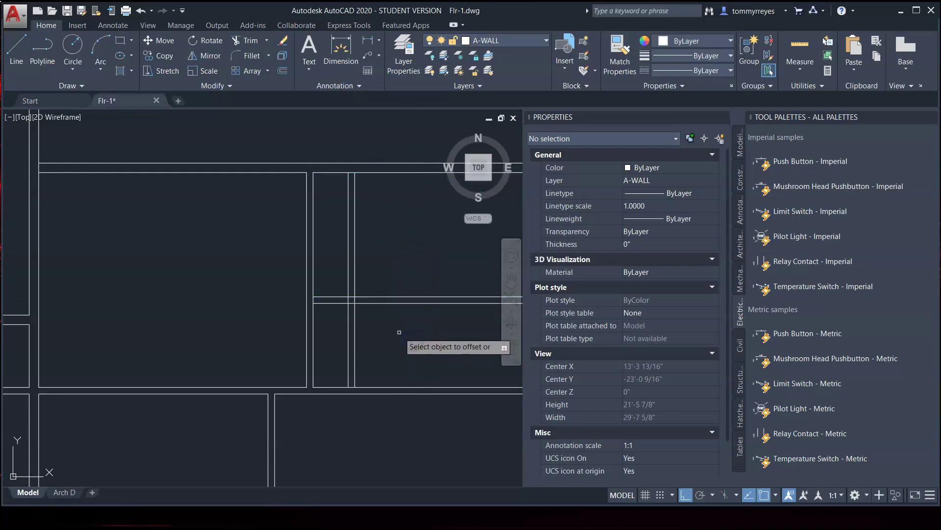
right_click(402, 328)
Fillet the inner and outer pairs of new lines into a square wall corner enclosing the small space beside the partition
scroll(366, 316, up, 2)
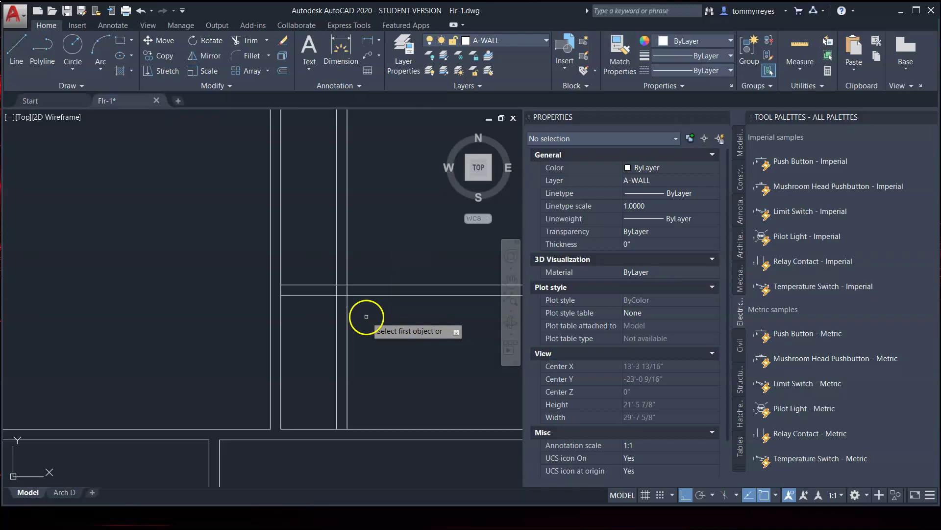
click(337, 320)
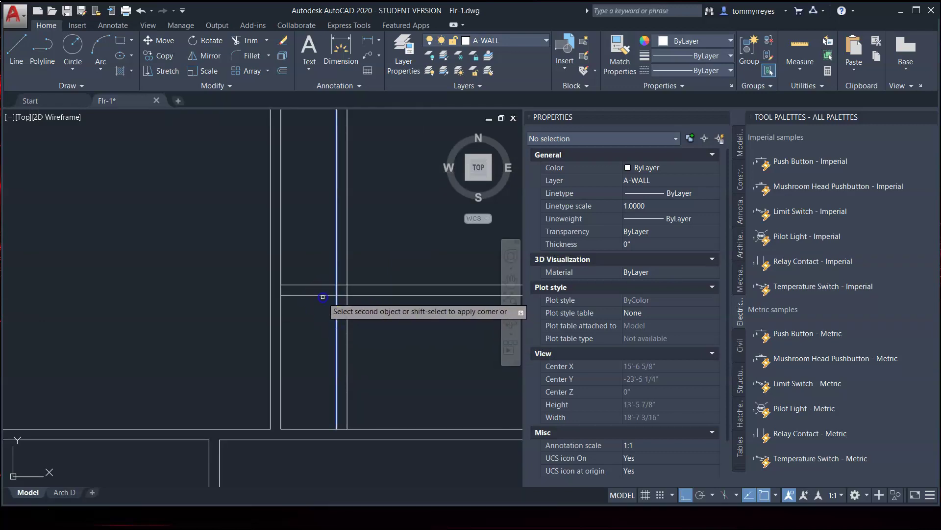
click(321, 295)
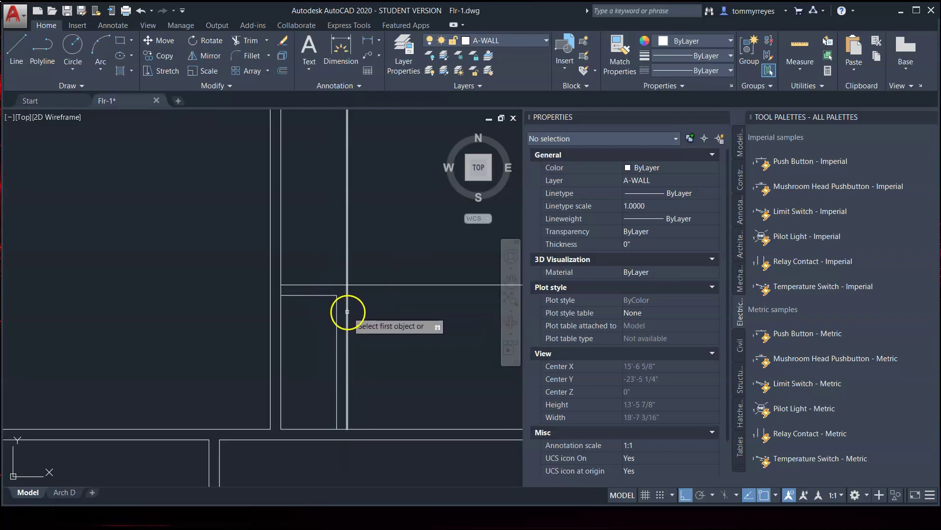
click(347, 311)
click(341, 285)
key(space)
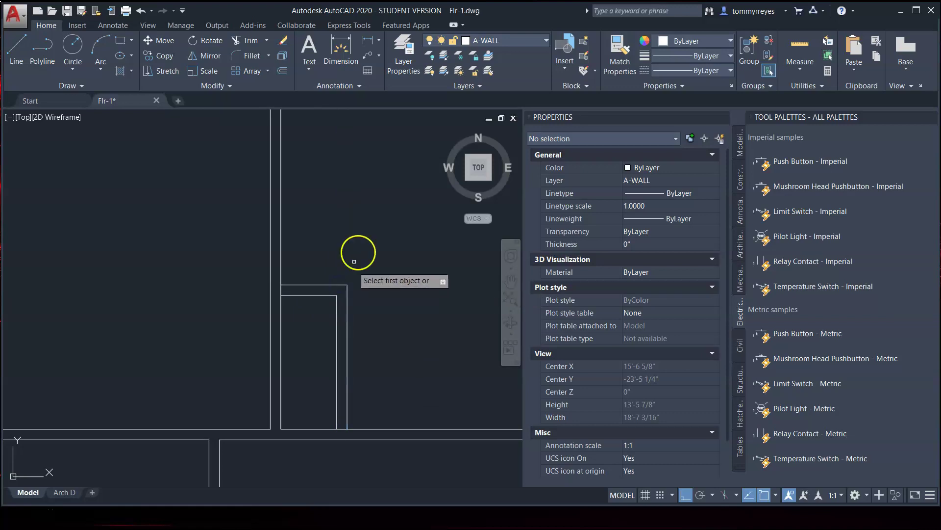
Trim the partition line and the lower wall line between the closet's double wall lines to open both junctions
click(281, 290)
click(283, 289)
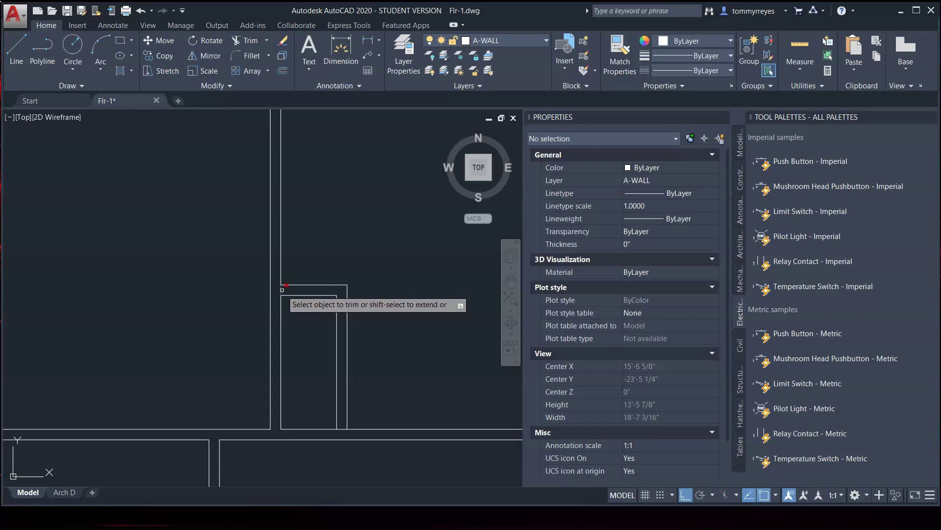
scroll(333, 411, down, 3)
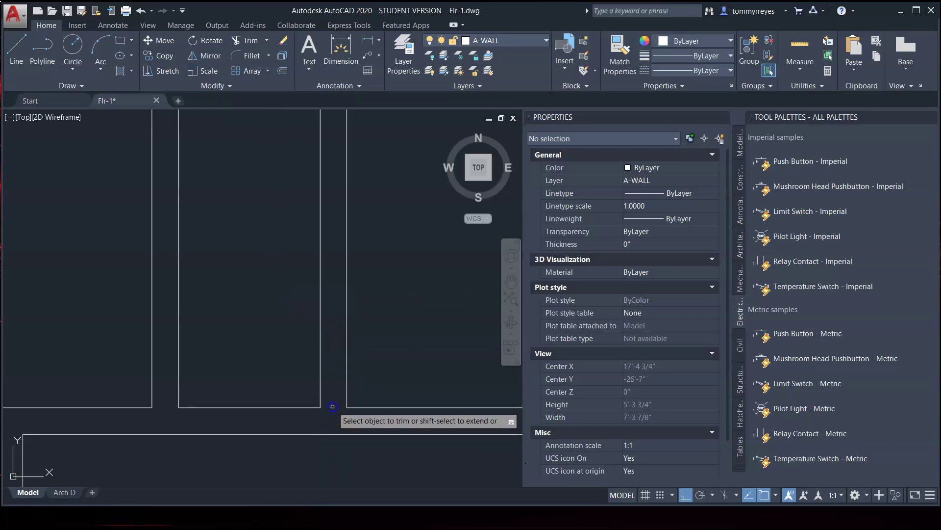
right_click(339, 403)
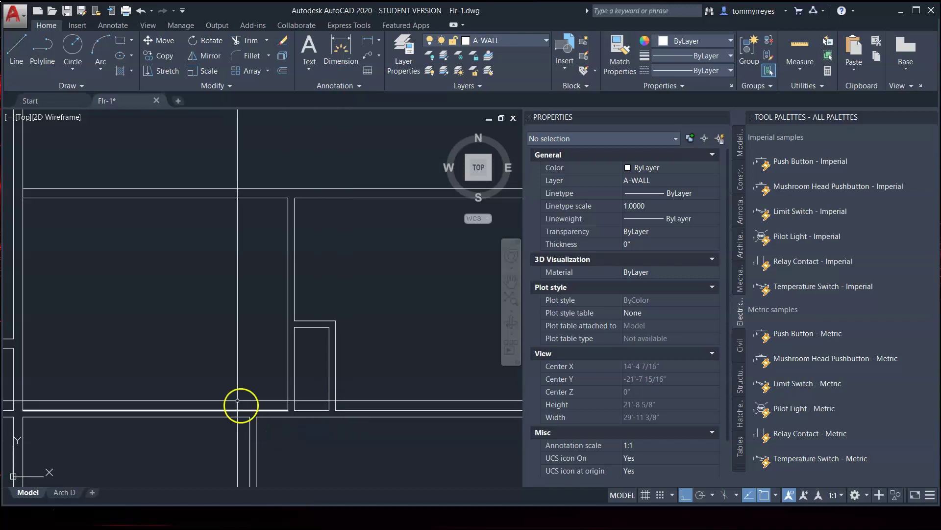
Examine the wall between the upper and middle rooms, including where it meets the right exterior wall
scroll(262, 381, down, 5)
scroll(256, 384, up, 3)
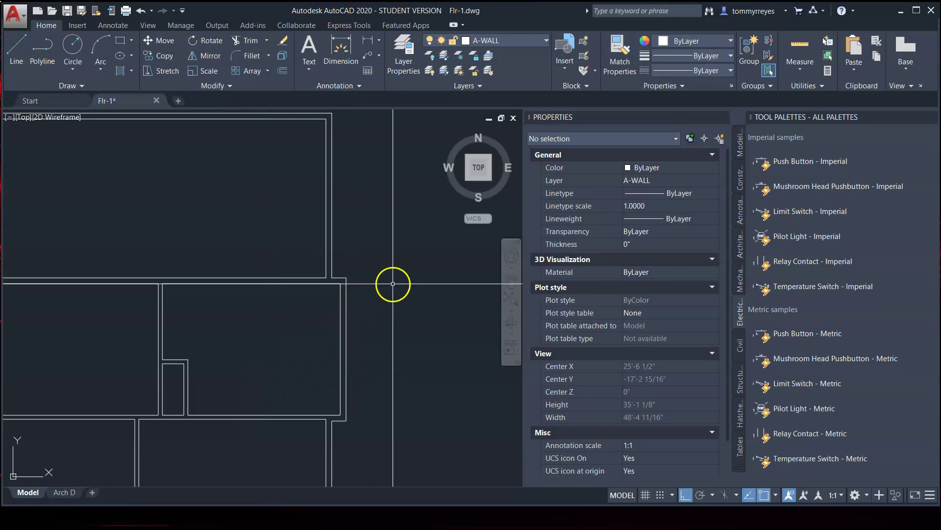
scroll(346, 211, up, 3)
middle_drag(423, 284, 505, 357)
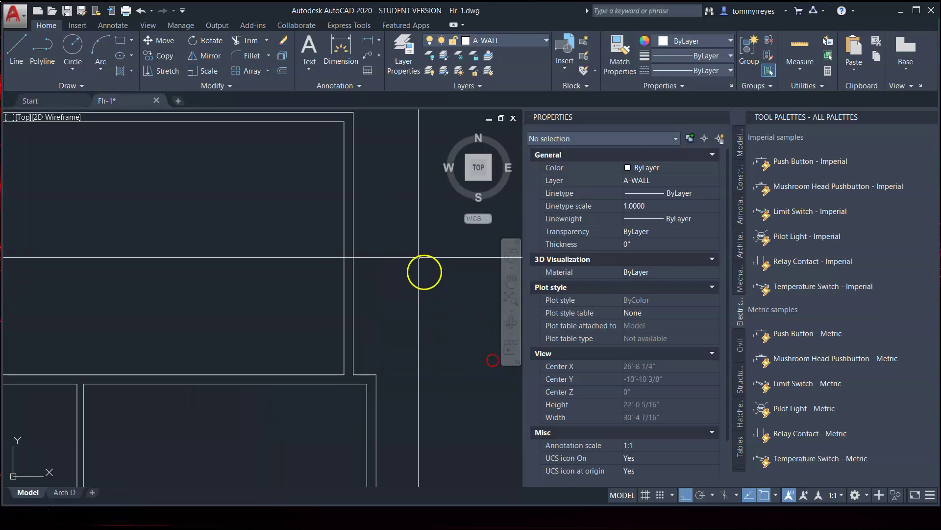
scroll(309, 301, down, 5)
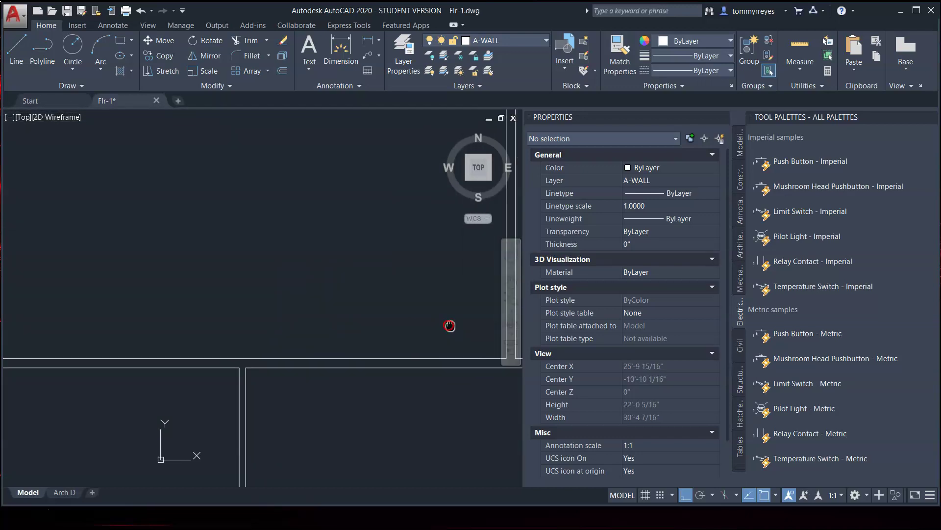
scroll(304, 370, up, 5)
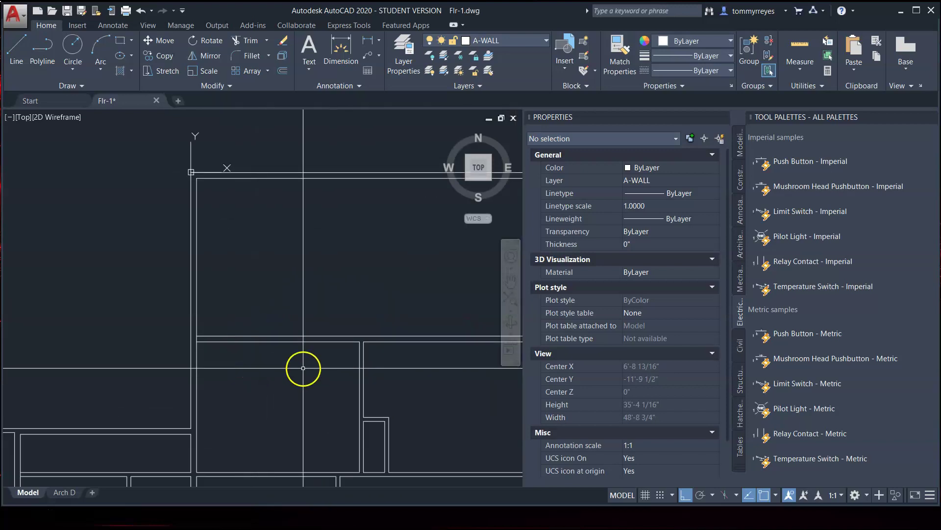
mouse_move(330, 353)
middle_down()
mouse_move(304, 340)
mouse_move(169, 347)
middle_up()
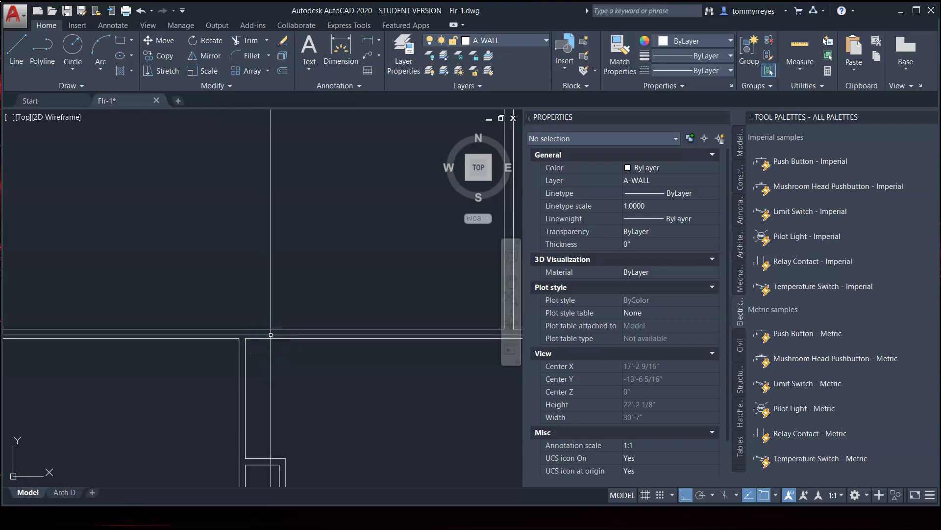
scroll(300, 380, down, 3)
scroll(317, 372, up, 5)
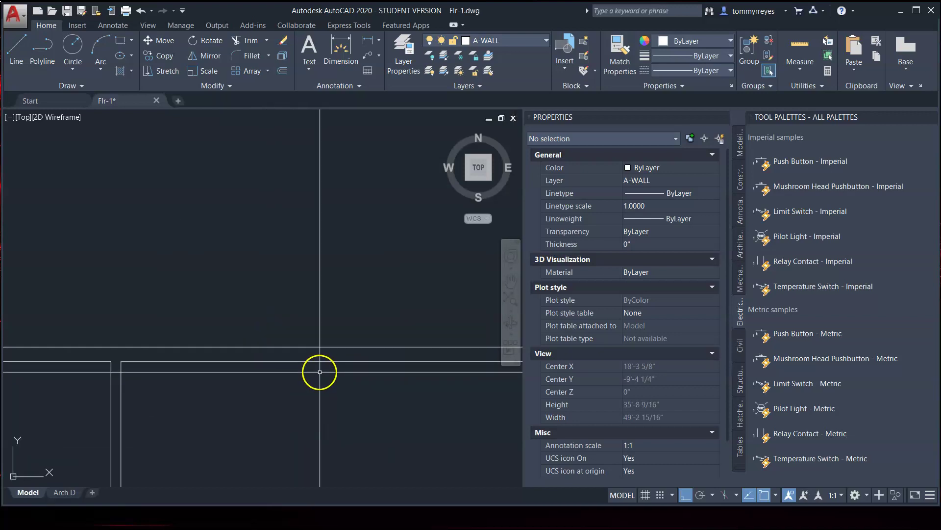
scroll(343, 392, up, 3)
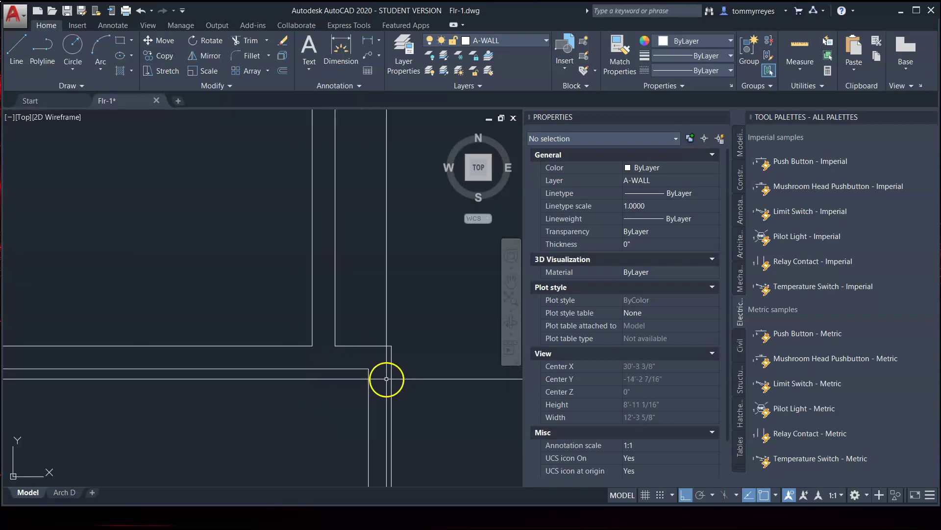
Check the thickness of the wall between the upper and middle rooms with a temporary line from its right corner
text(tr)
key(Return)
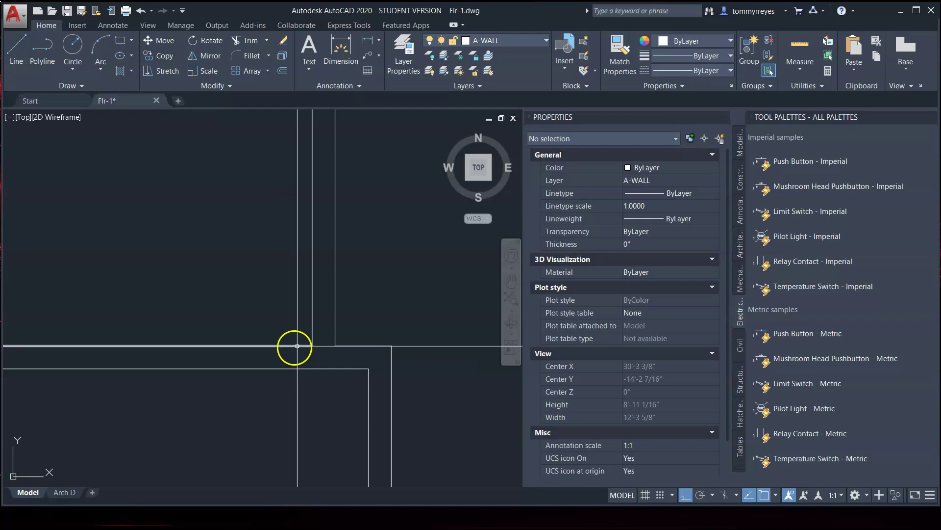
text(l)
key(Return)
click(312, 346)
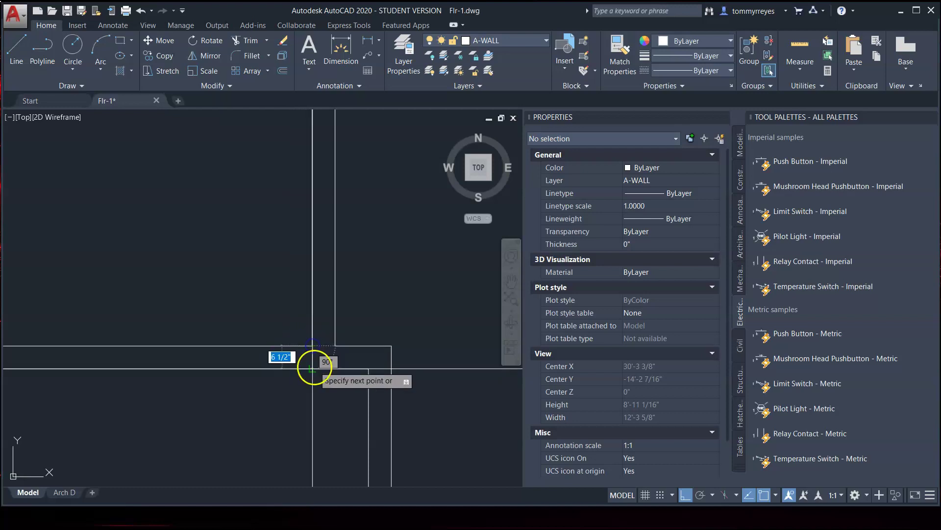
key(Escape)
Move the upper line of the wall between the upper and middle rooms 2" straight down
click(273, 339)
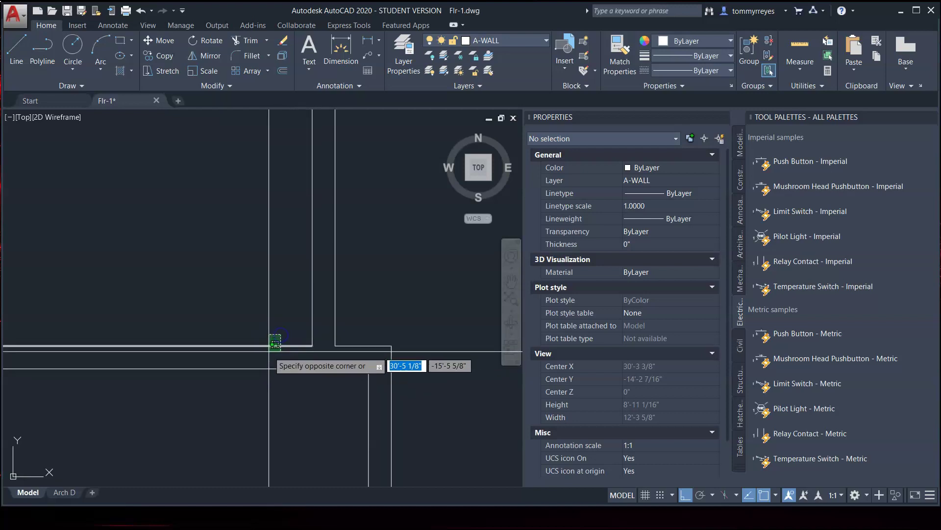
click(267, 353)
text(m)
key(Return)
click(277, 267)
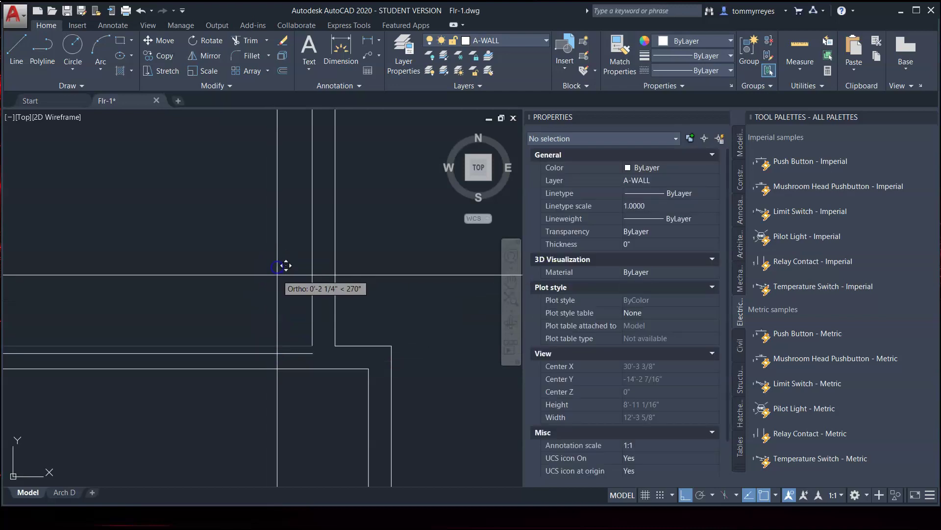
text(2)
key(Return)
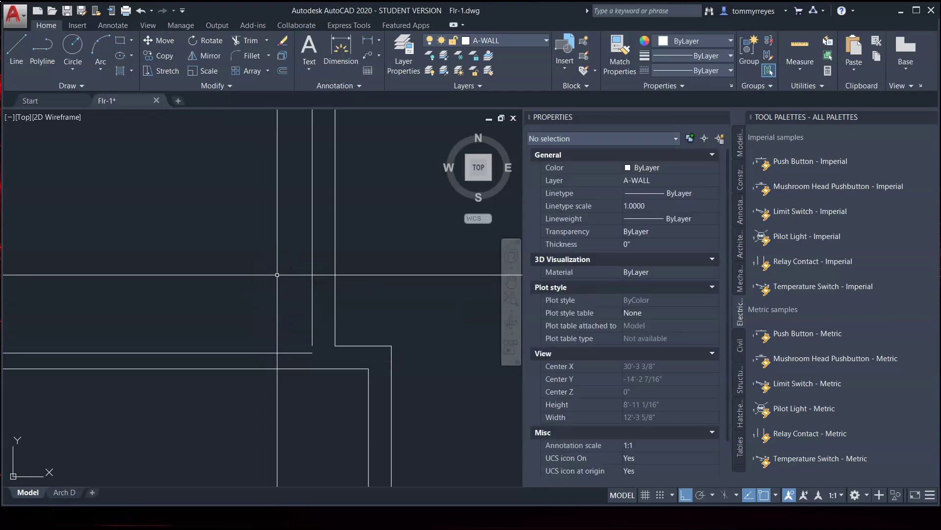
Fillet the moved wall line with the inner line of the upper room's right exterior wall into a square corner
click(301, 351)
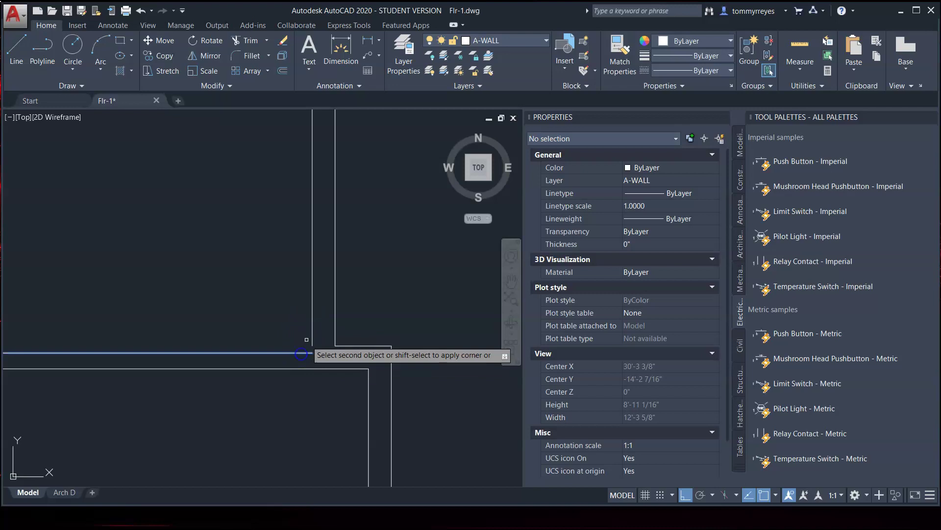
click(314, 330)
scroll(411, 308, down, 3)
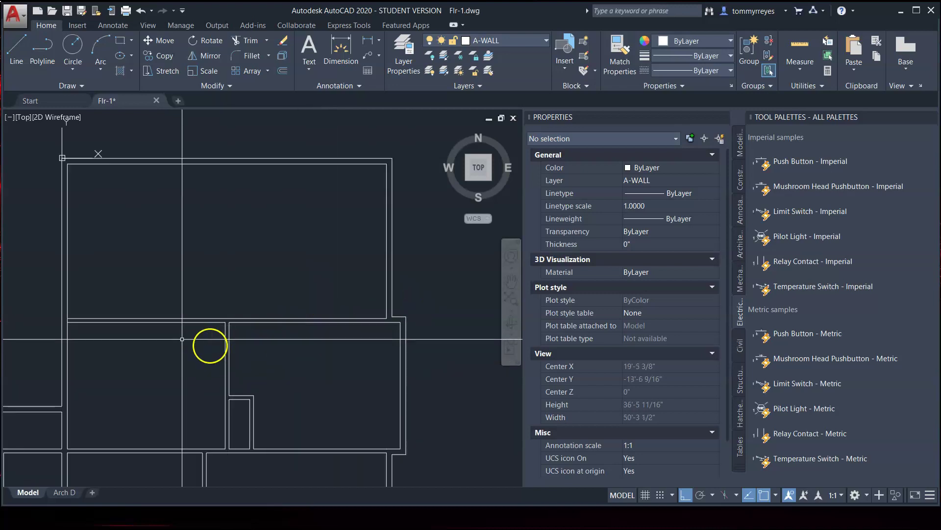
Trim the left wall's inner line between the two lines of the wall separating the upper and middle rooms
scroll(47, 324, up, 5)
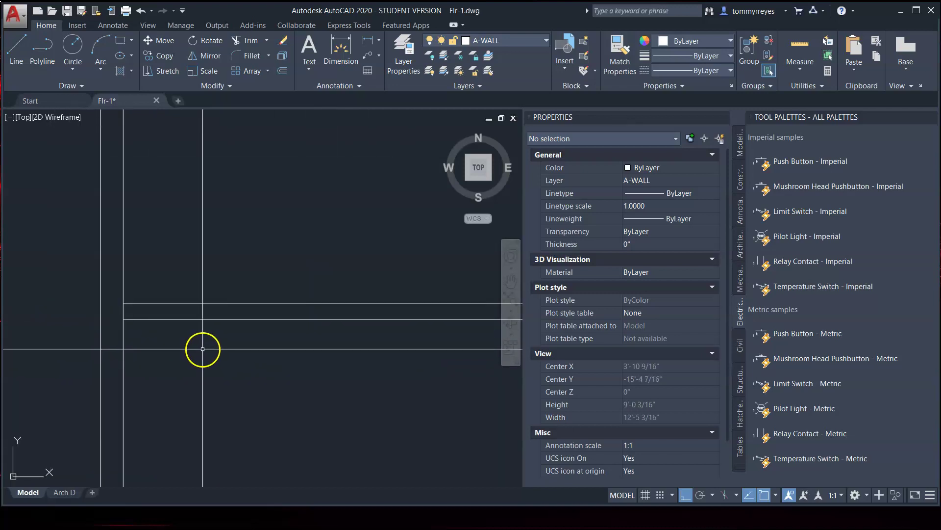
text(tr)
key(Return)
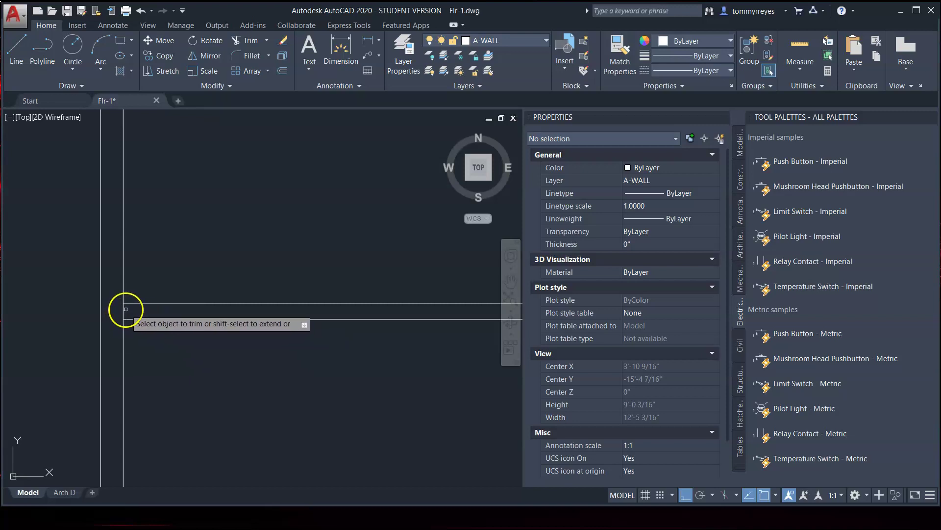
scroll(142, 319, down, 5)
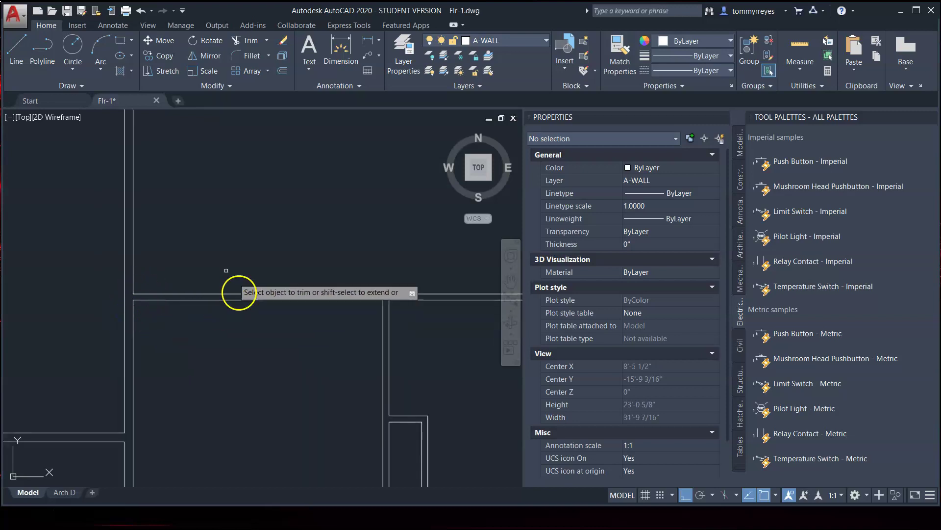
Inspect the wall junctions of the middle and lower rooms for segments that still need cleaning up
scroll(240, 294, down, 3)
scroll(260, 301, up, 6)
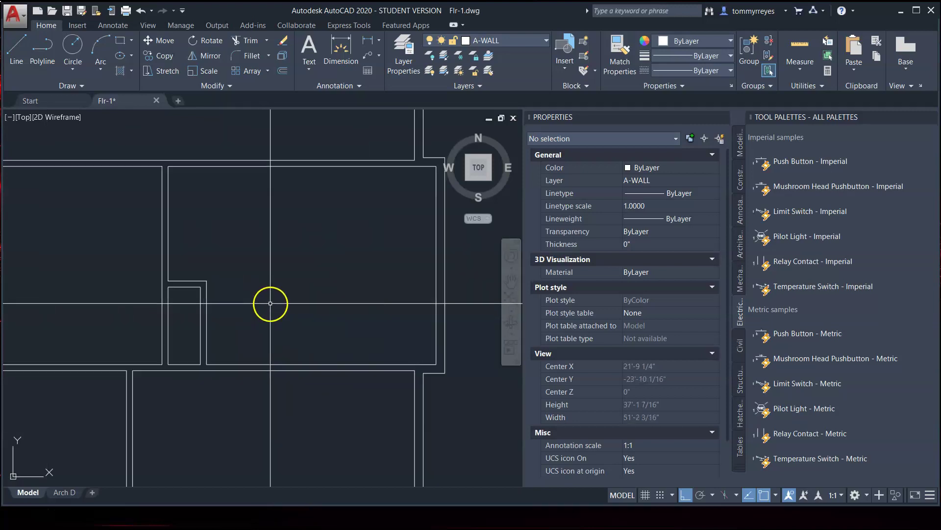
mouse_move(398, 188)
middle_down()
mouse_move(410, 147)
mouse_move(374, 262)
middle_up()
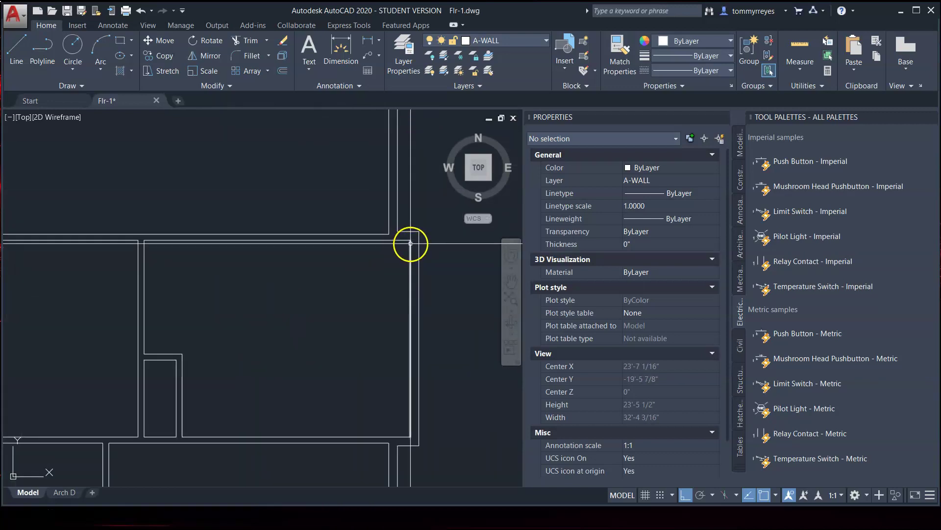
scroll(436, 230, down, 2)
mouse_move(436, 230)
middle_down()
mouse_move(391, 266)
mouse_move(427, 236)
middle_up()
scroll(427, 236, up, 4)
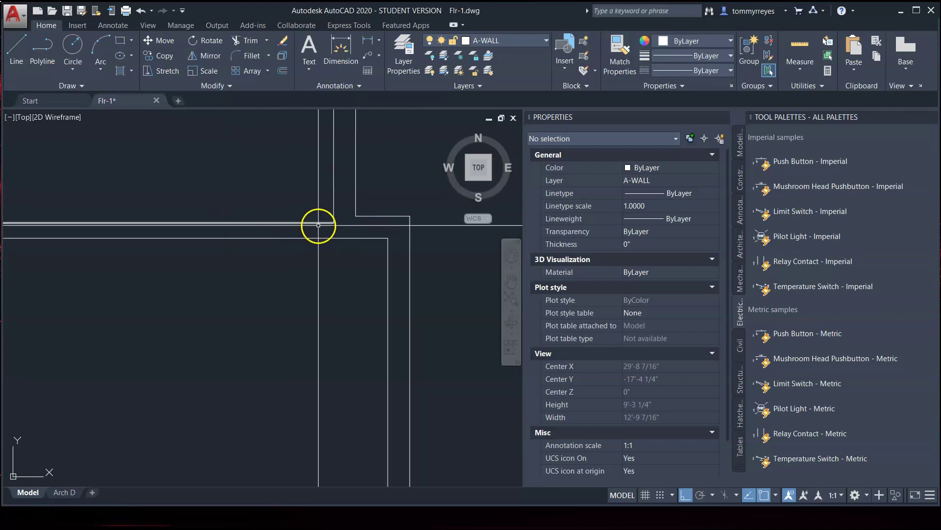
scroll(348, 242, down, 5)
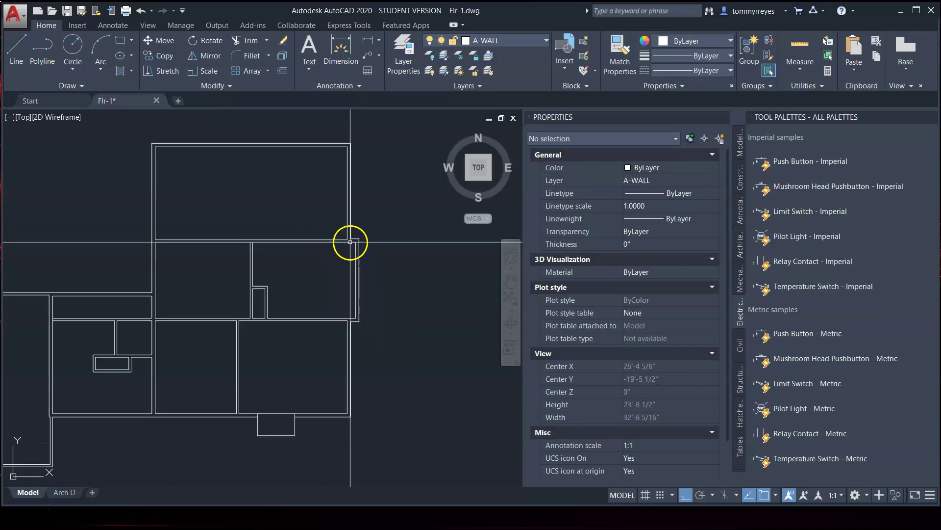
scroll(324, 329, up, 2)
scroll(432, 330, down, 5)
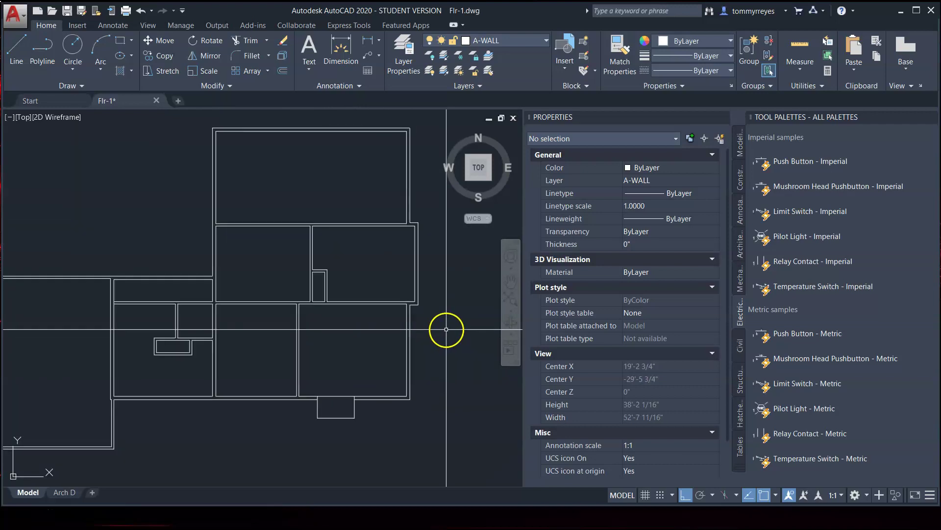
scroll(249, 340, up, 8)
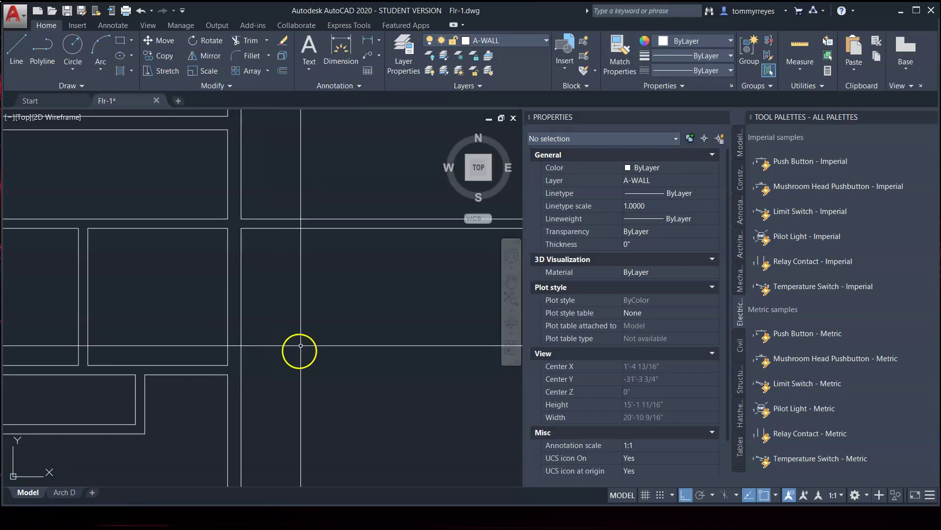
scroll(316, 269, down, 10)
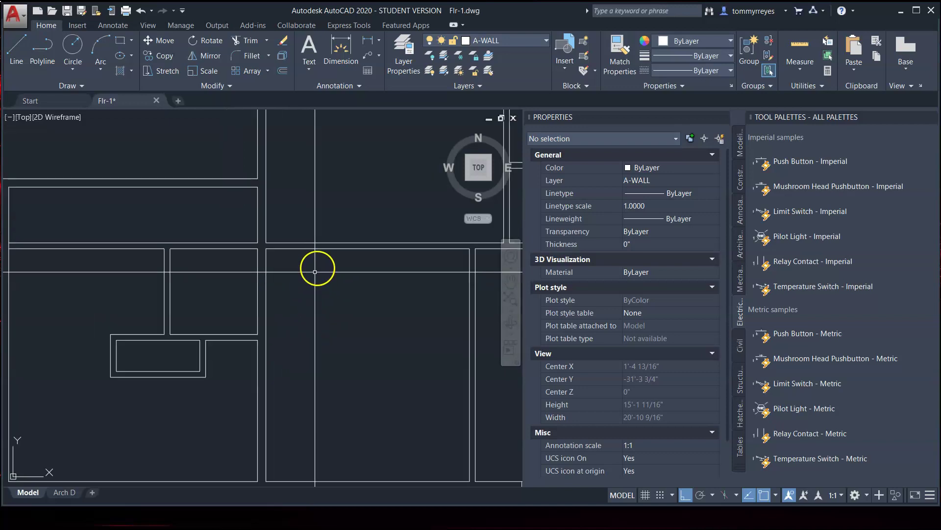
scroll(351, 275, up, 3)
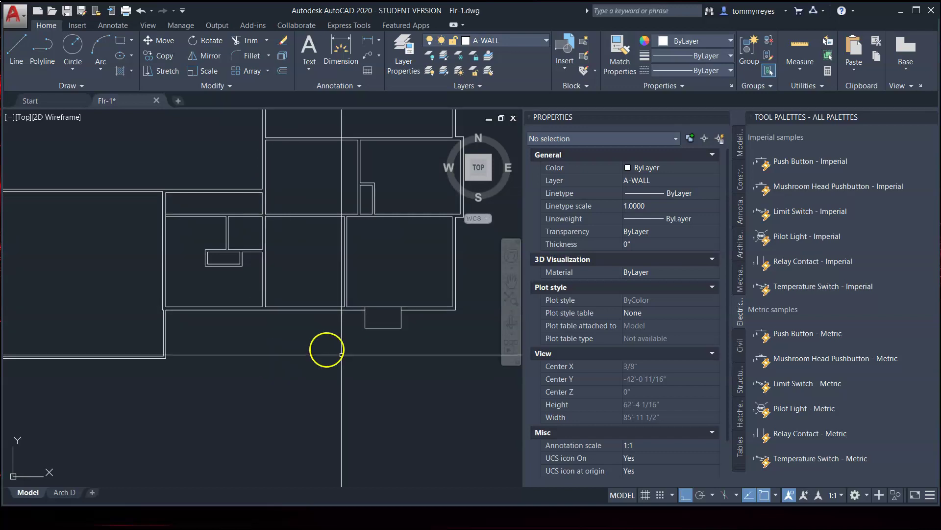
scroll(269, 286, up, 2)
scroll(275, 309, up, 4)
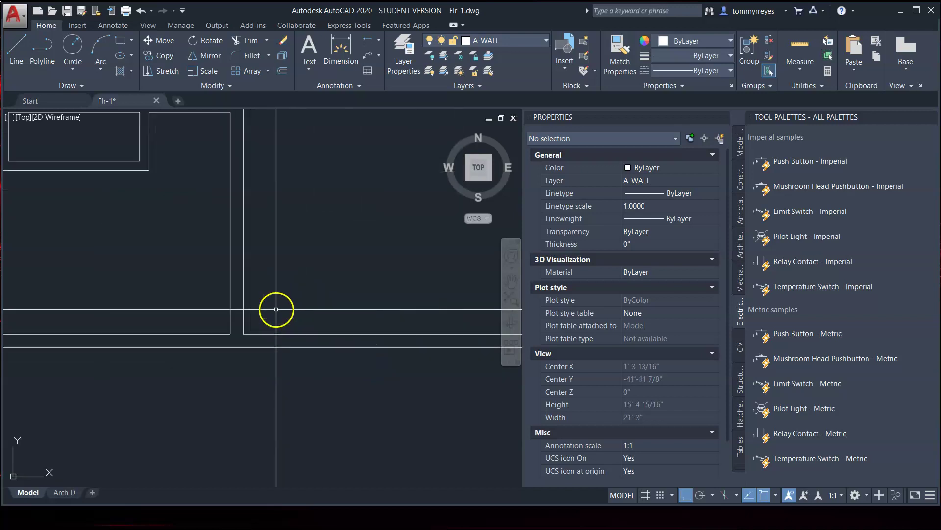
scroll(340, 395, down, 8)
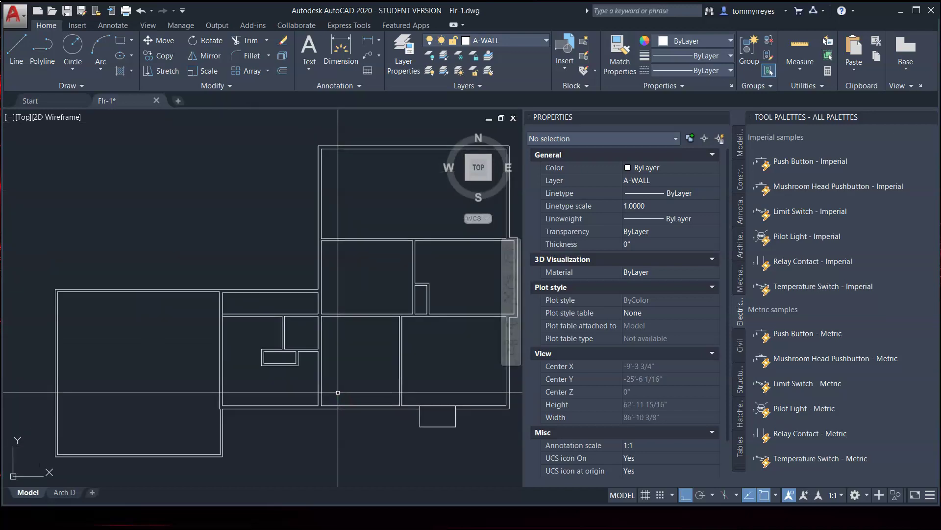
scroll(335, 366, up, 2)
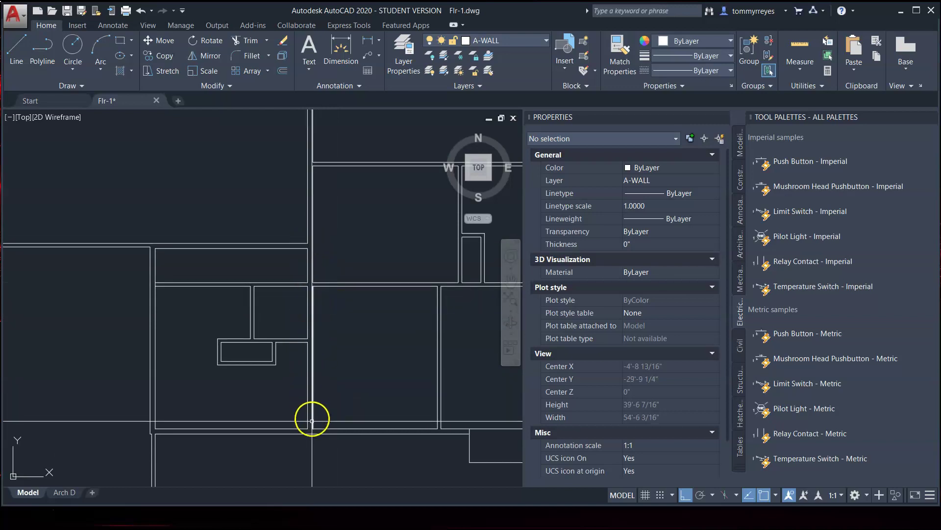
Trim the inner line of the wall beside the large left room between the double lines of the horizontal partition meeting it
scroll(130, 287, up, 2)
scroll(168, 285, up, 6)
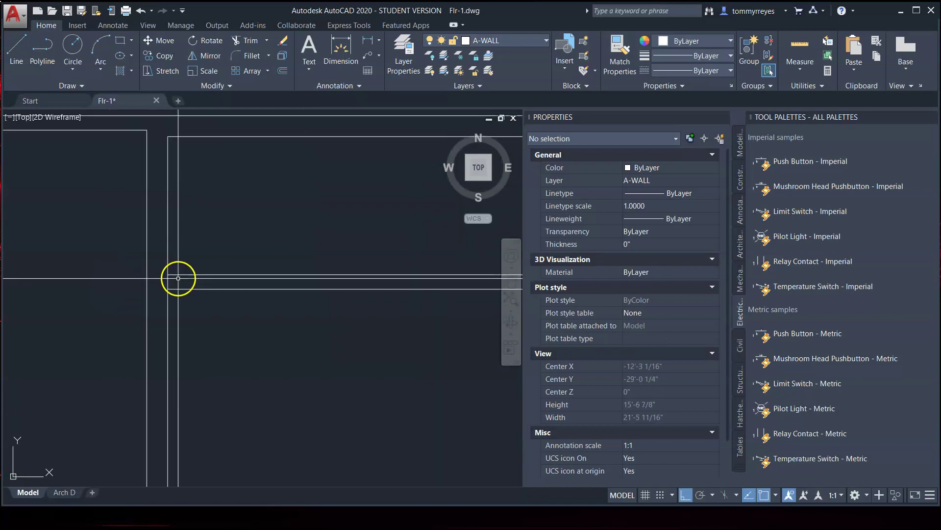
key(Return)
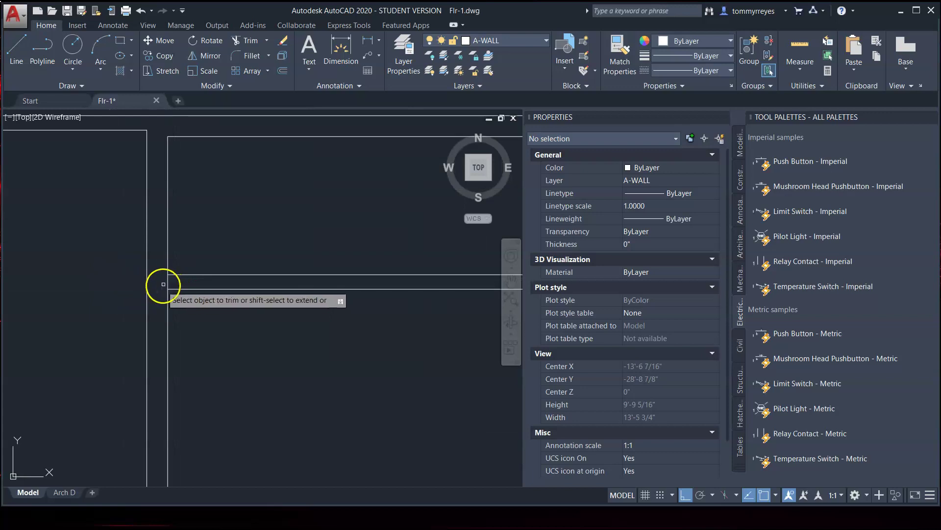
scroll(180, 260, down, 4)
scroll(176, 244, down, 3)
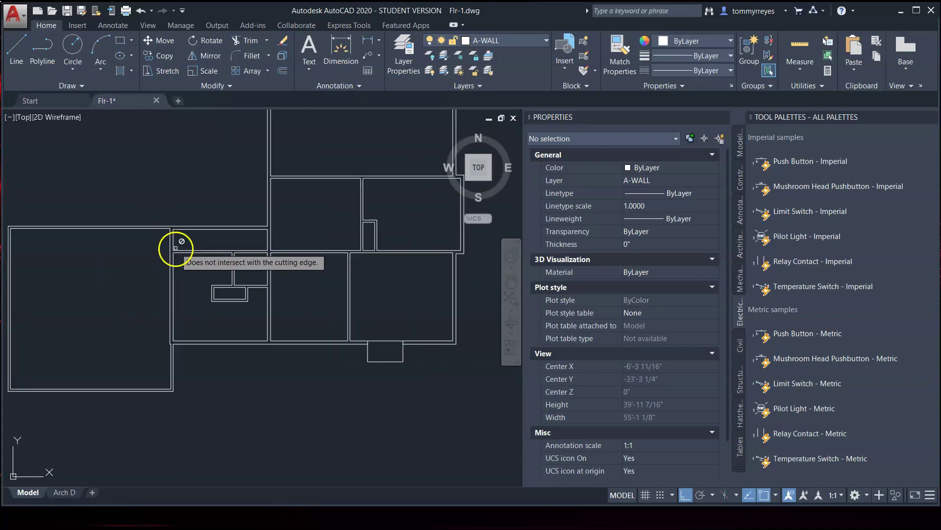
scroll(191, 316, up, 3)
scroll(157, 390, down, 3)
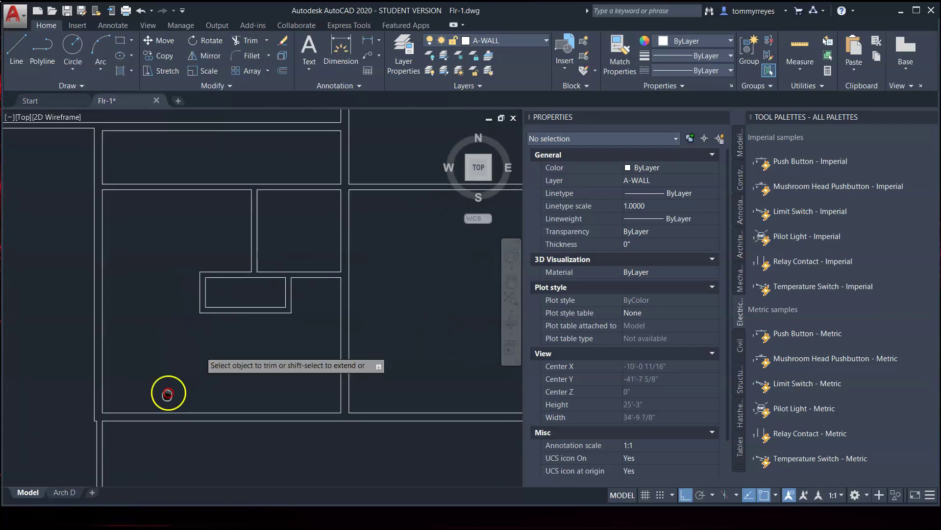
scroll(204, 361, up, 3)
middle_drag(311, 344, 227, 391)
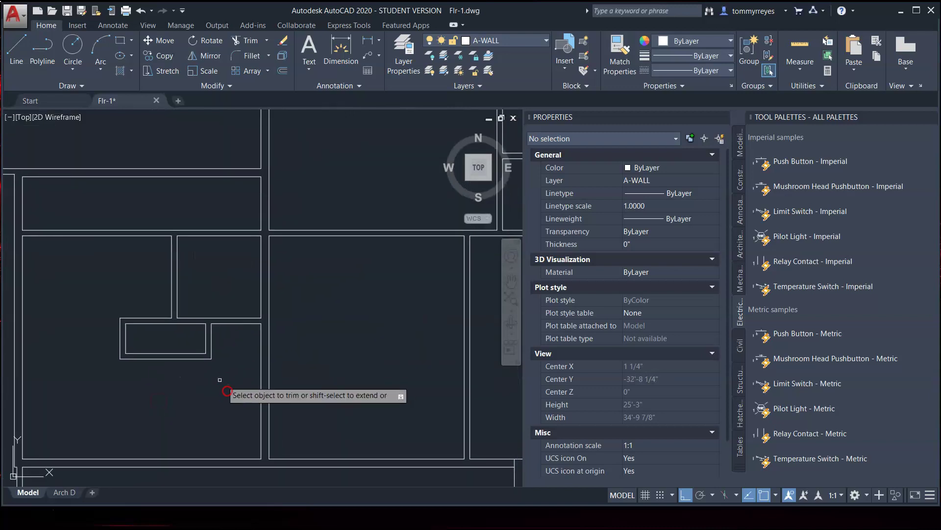
click(217, 314)
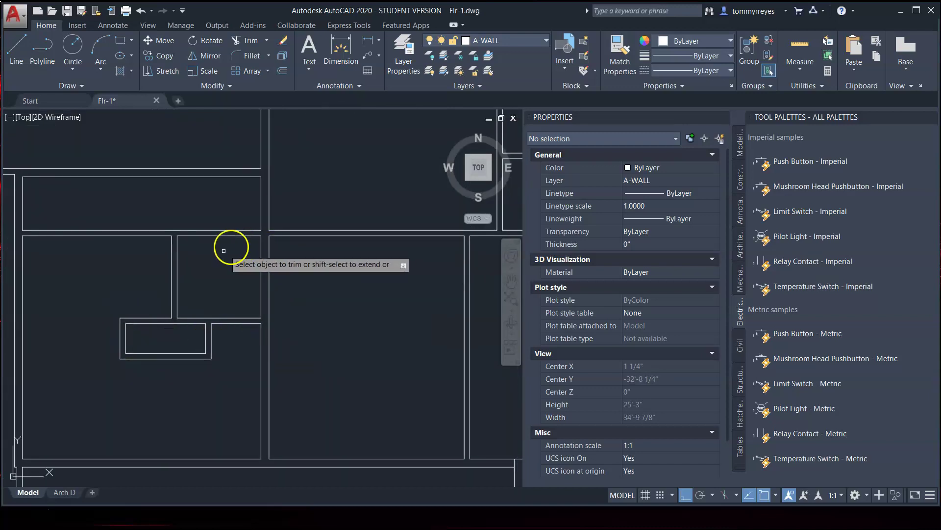
scroll(336, 320, down, 3)
scroll(394, 332, up, 1)
scroll(394, 331, down, 2)
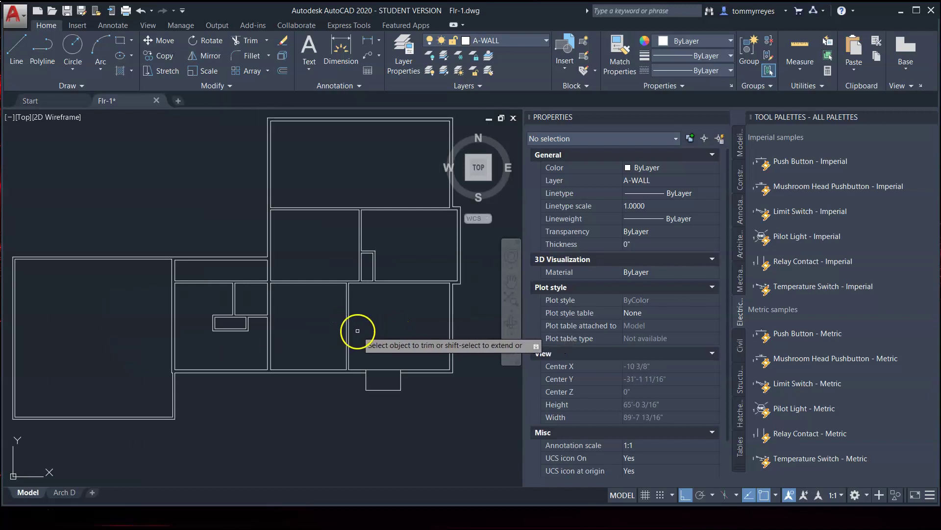
key(Escape)
Try to hatch the space between the double wall lines beside the narrow room's upper corner to check the wall boundary for gaps
text(h)
key(Return)
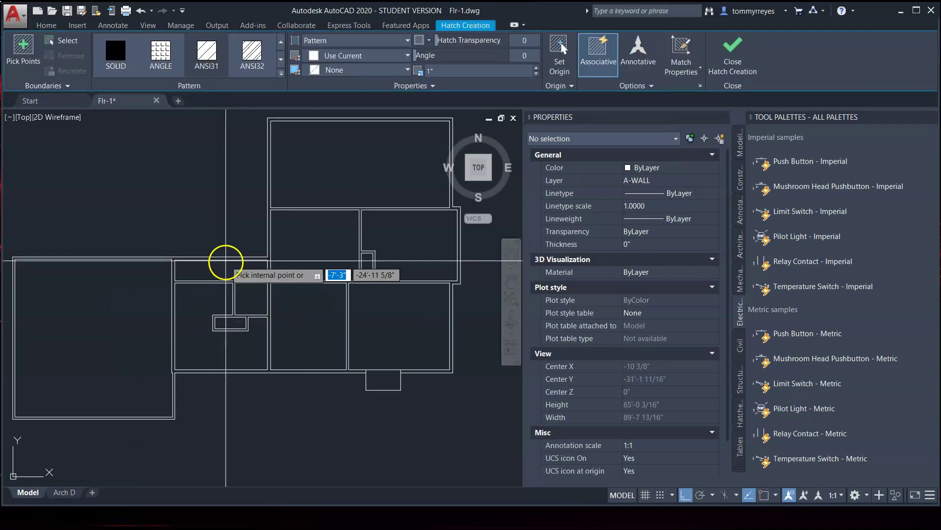
scroll(240, 264, up, 3)
scroll(351, 253, up, 3)
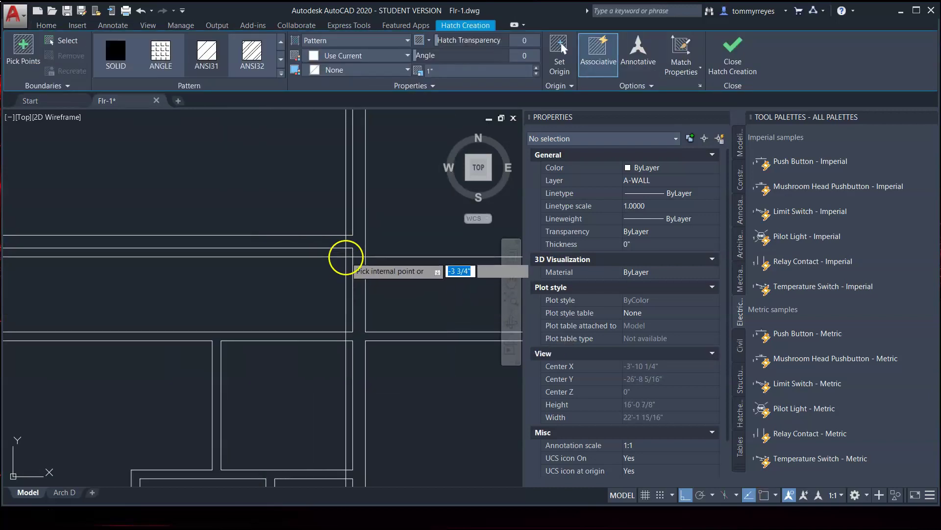
click(360, 245)
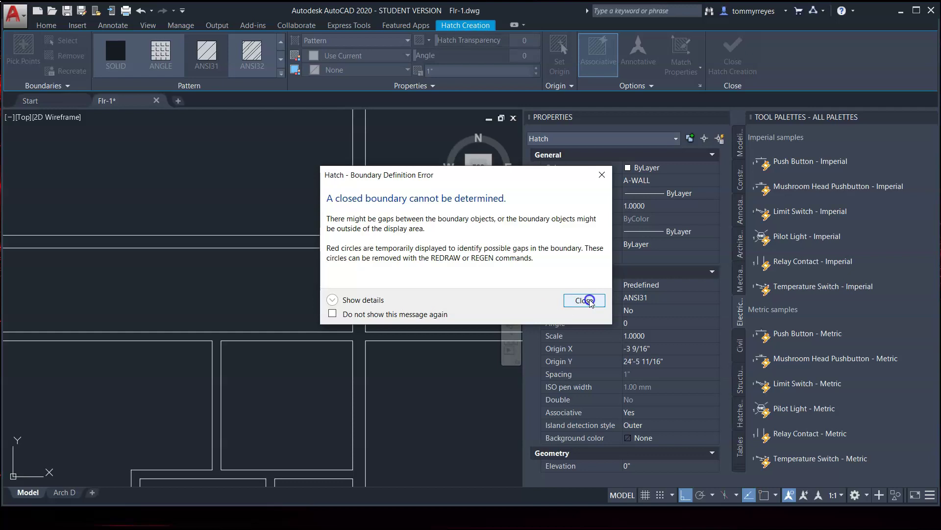
click(584, 300)
key(Escape)
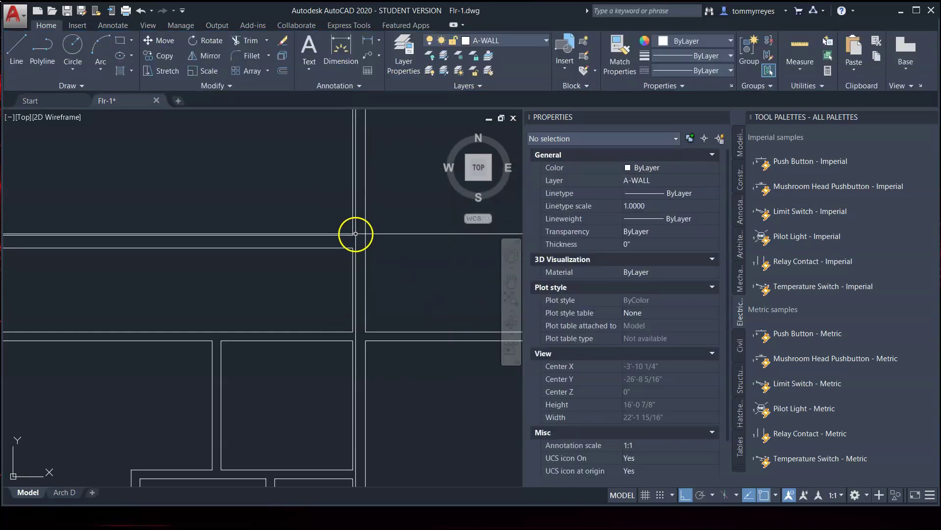
Fillet the corners along the central vertical wall's near line: the outer corner above the narrow room and that room's two adjoining corners
click(338, 235)
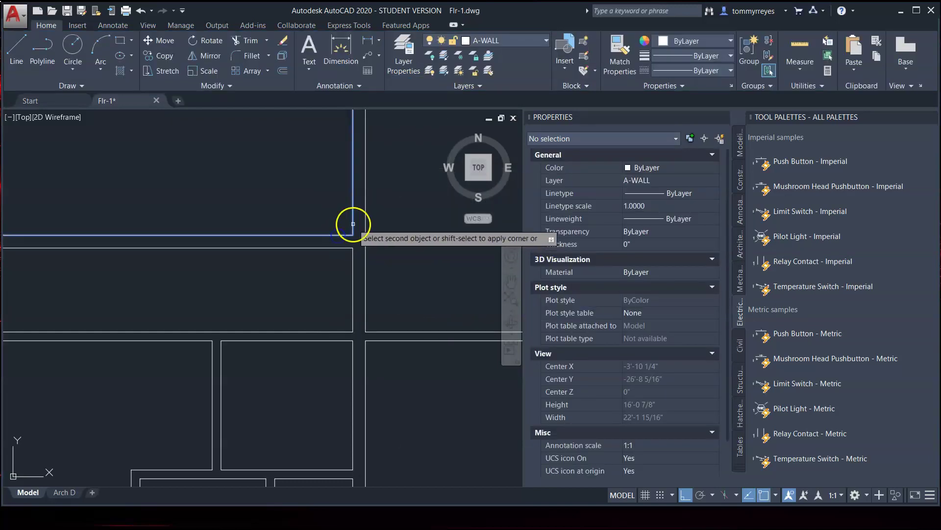
click(353, 222)
click(339, 247)
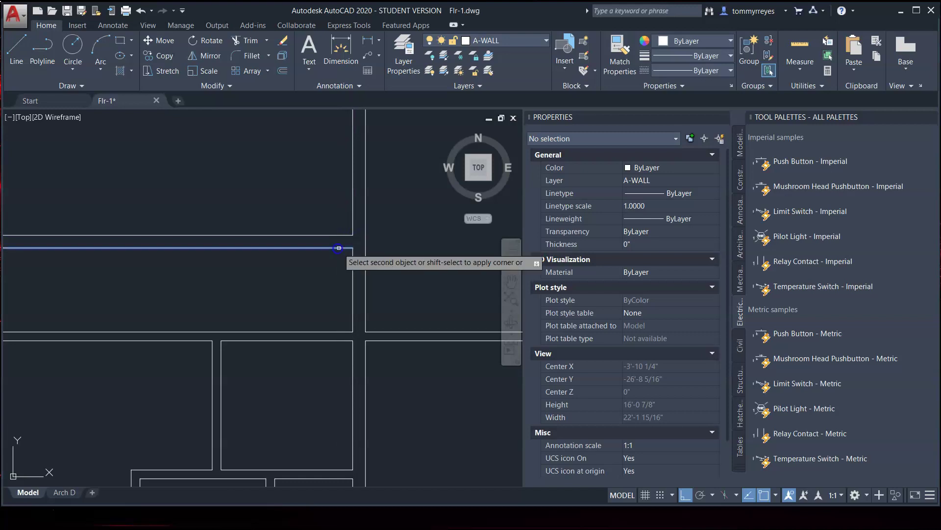
click(355, 253)
right_click(359, 321)
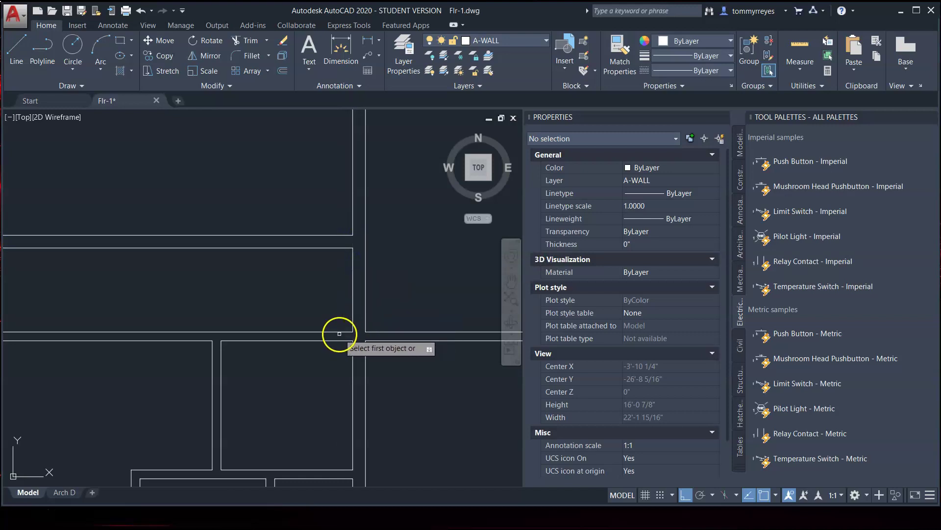
click(339, 331)
click(354, 317)
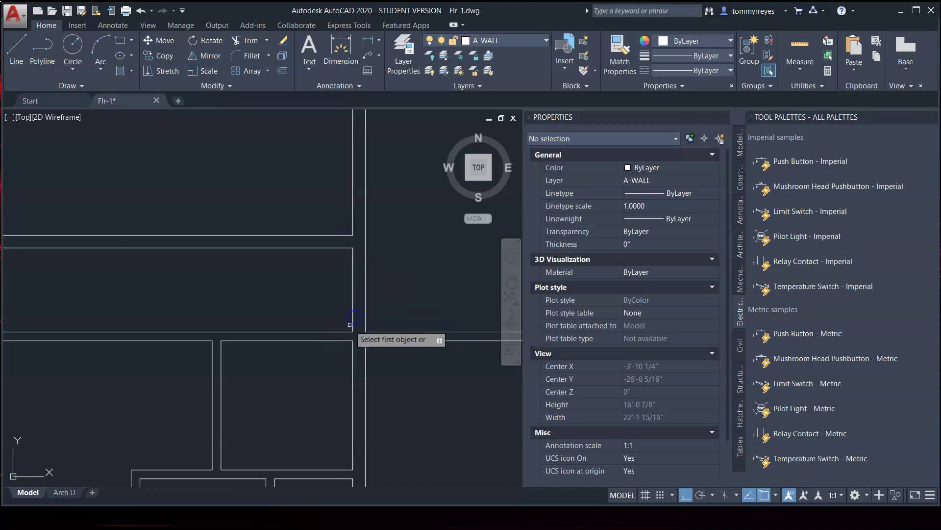
Fillet the horizontal partition's lines with the central wall's far side and with the small room's vertical partition into square corners
click(365, 314)
click(375, 332)
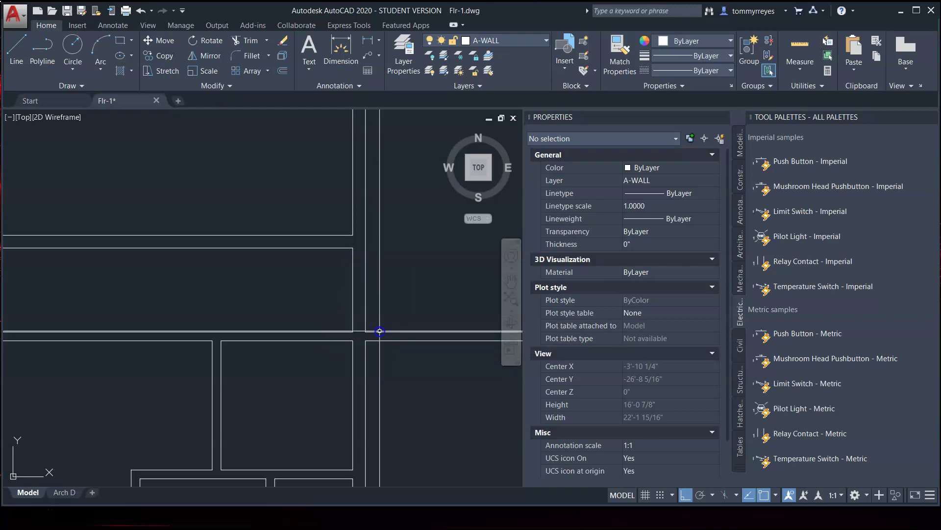
click(380, 341)
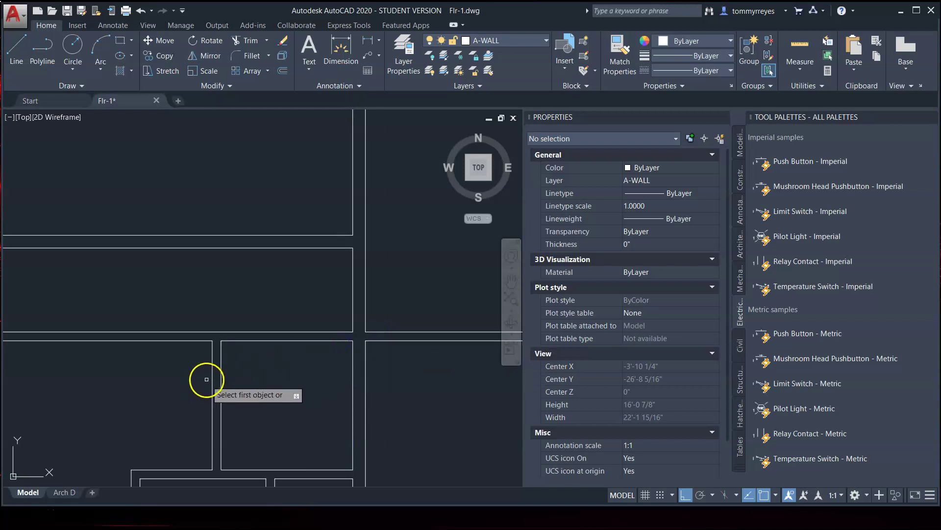
click(238, 343)
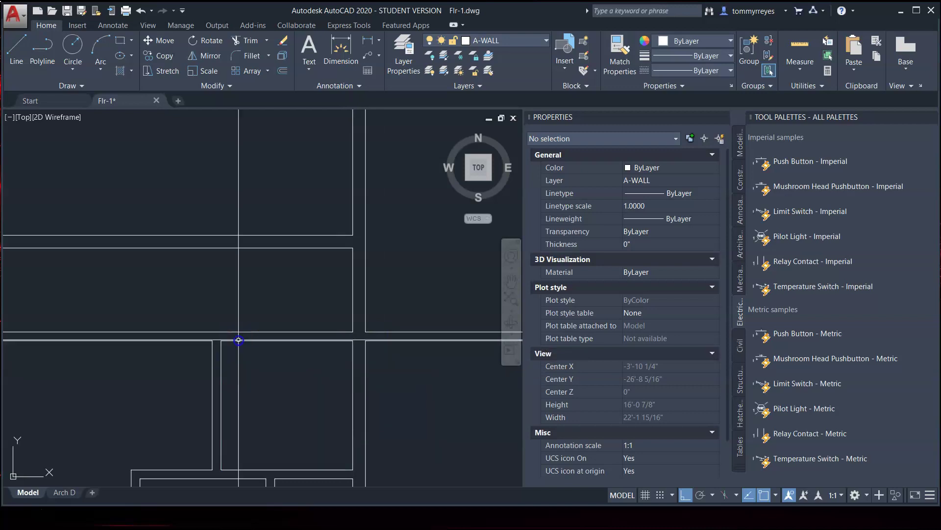
click(198, 343)
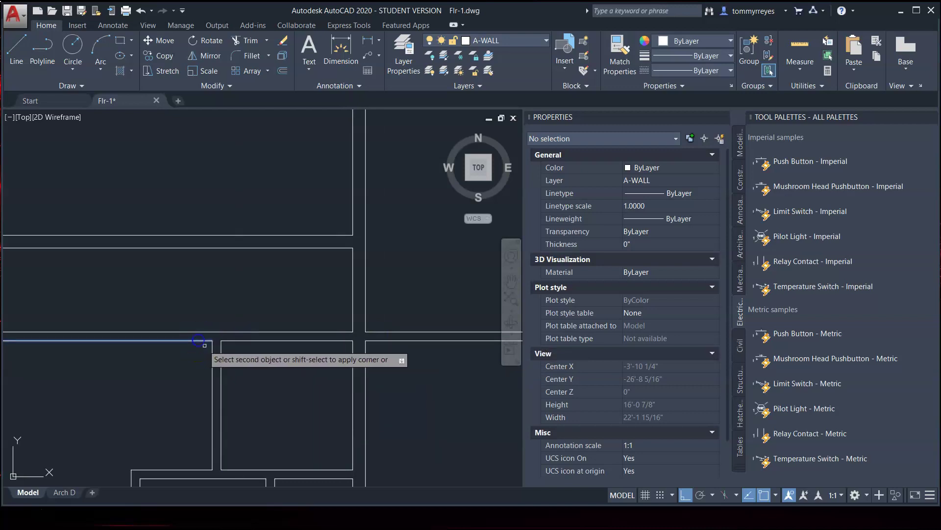
Fillet both lines of the short partition beside the closet with the vertical wall line they meet
scroll(303, 233, down, 4)
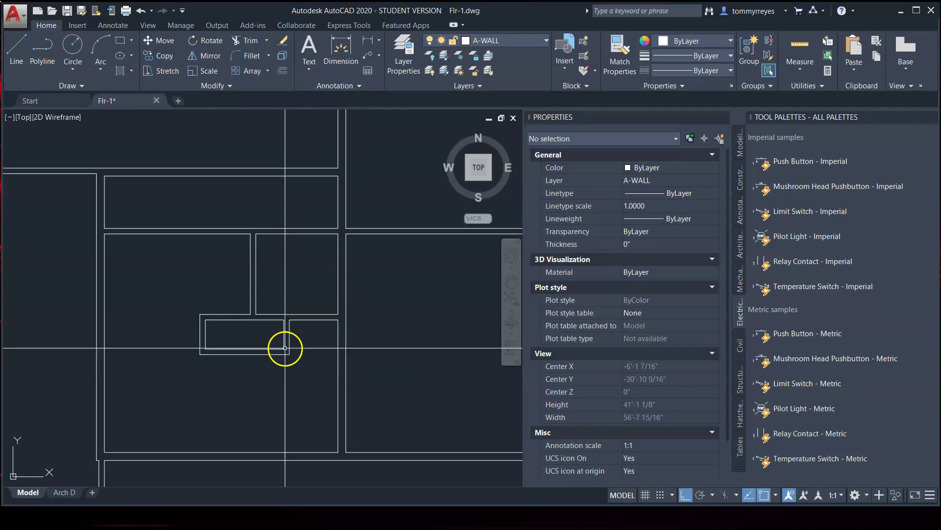
scroll(290, 344, up, 4)
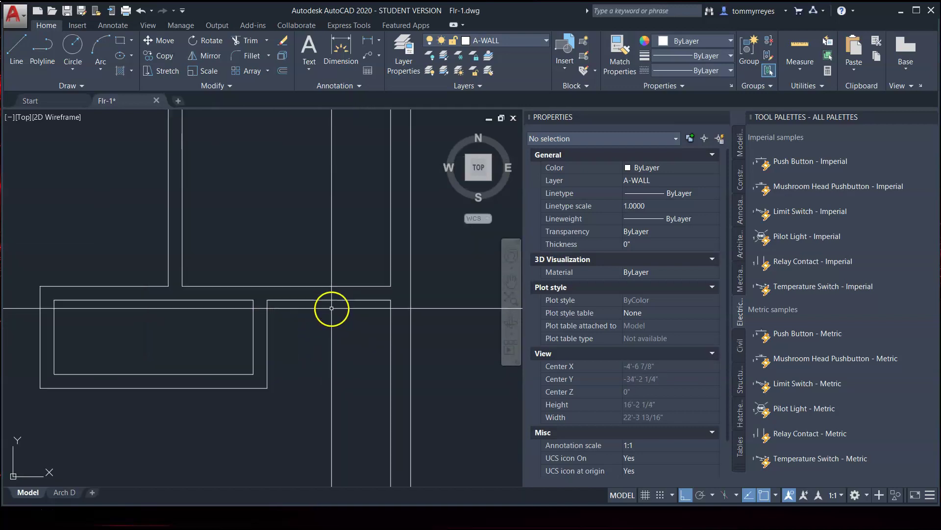
click(383, 301)
click(391, 318)
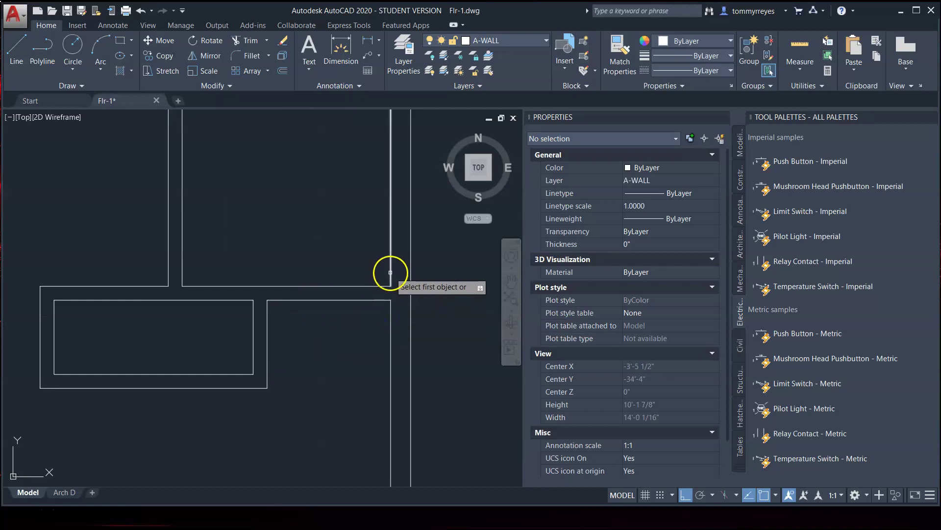
click(390, 272)
click(375, 286)
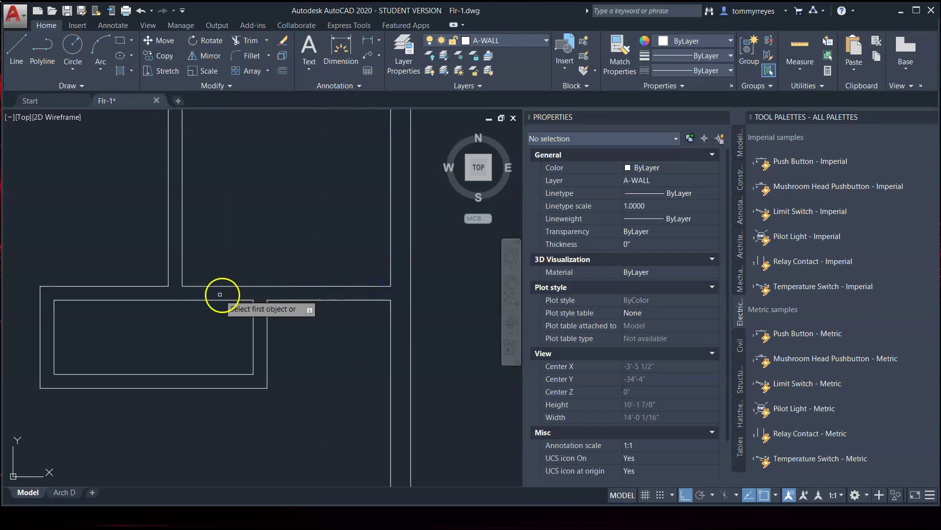
Fillet both lines of the small room's vertical partition with the closet's upper wall line
click(199, 287)
click(182, 275)
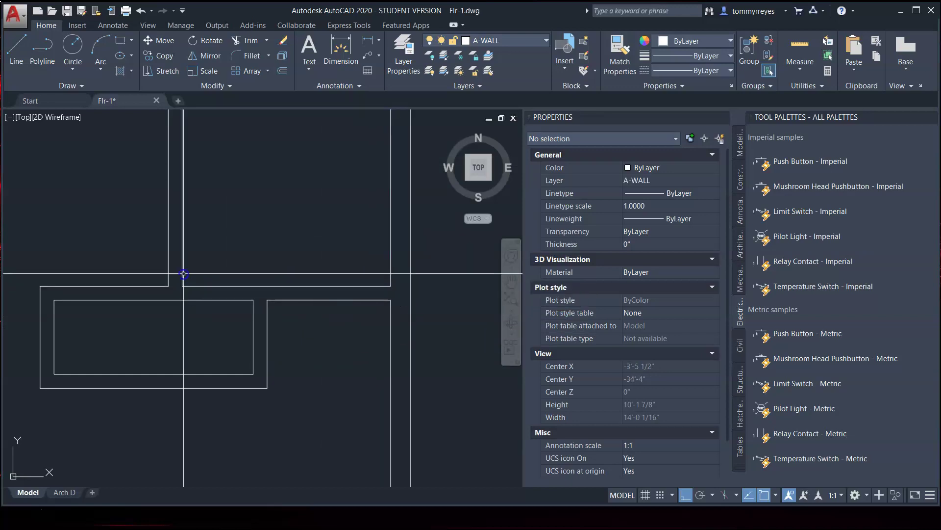
click(156, 285)
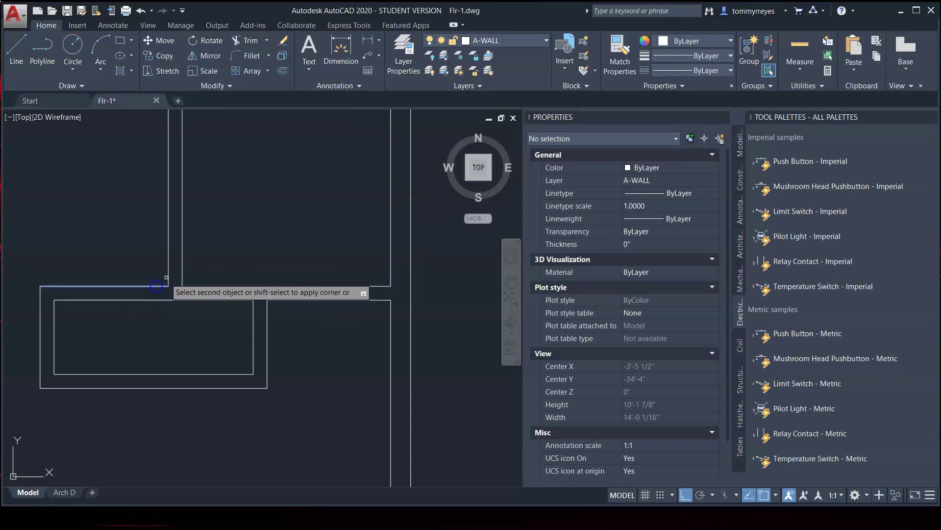
click(168, 278)
Fillet the closet's inner upper-right corner and its outer upper-right and lower-right corners
click(241, 299)
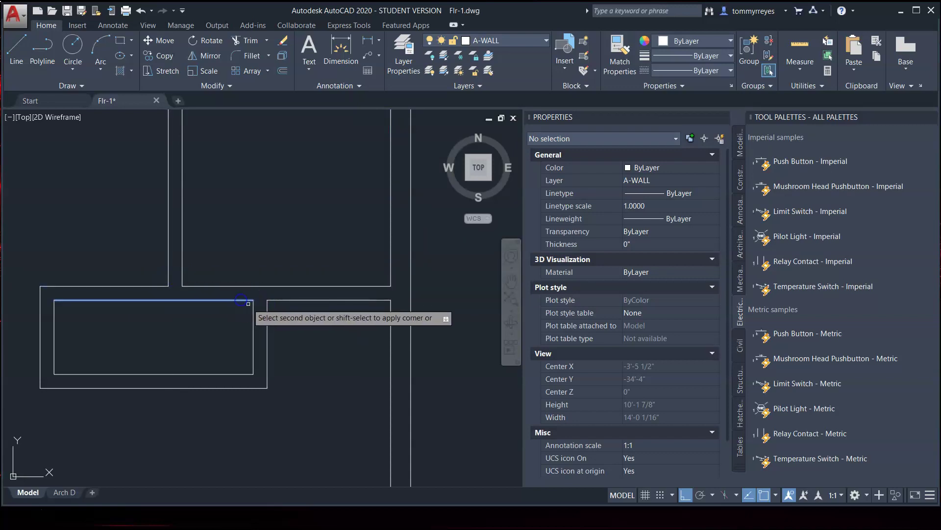
click(254, 311)
click(268, 317)
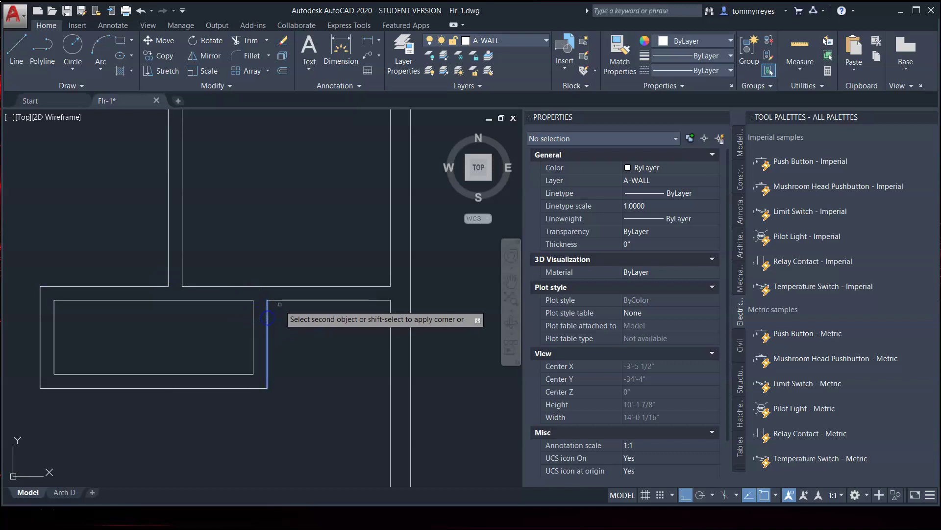
click(281, 300)
click(236, 388)
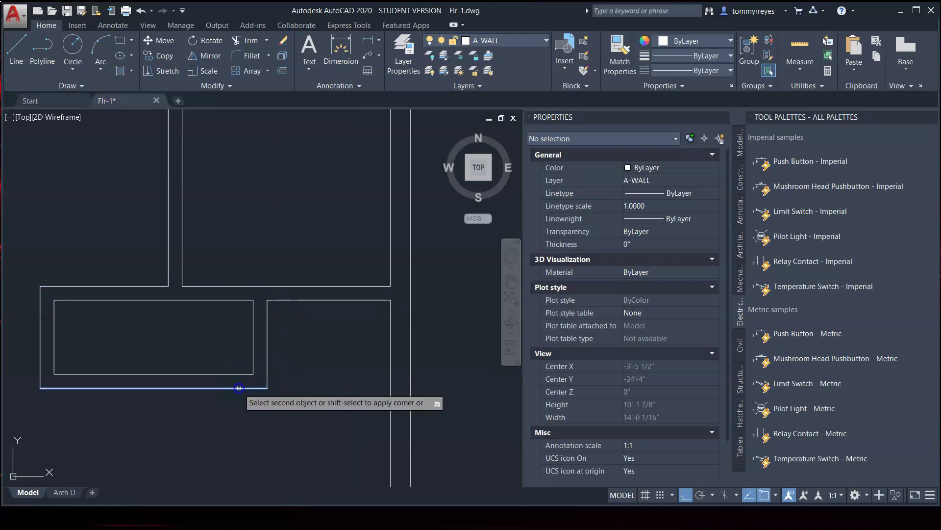
click(267, 372)
key(Return)
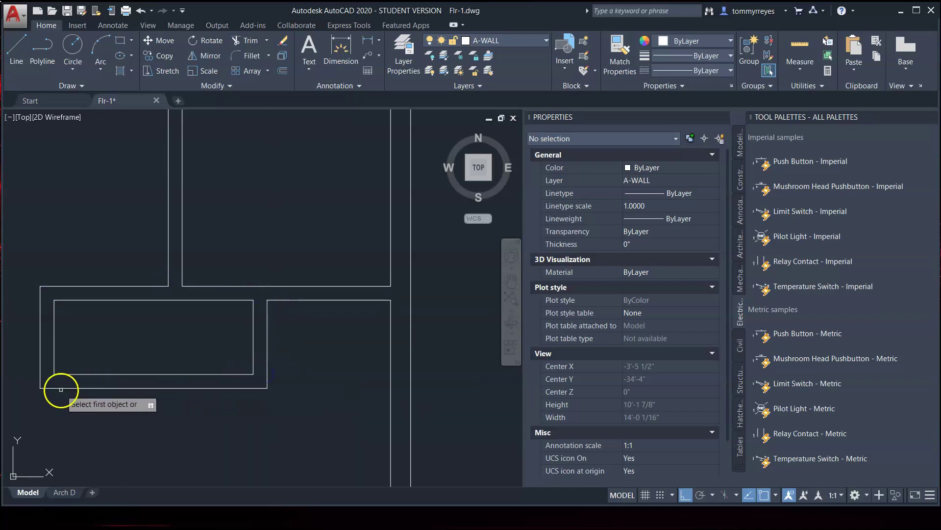
Fillet the closet's outer and inner lower-left corners and its inner upper-left corner
click(61, 387)
click(40, 369)
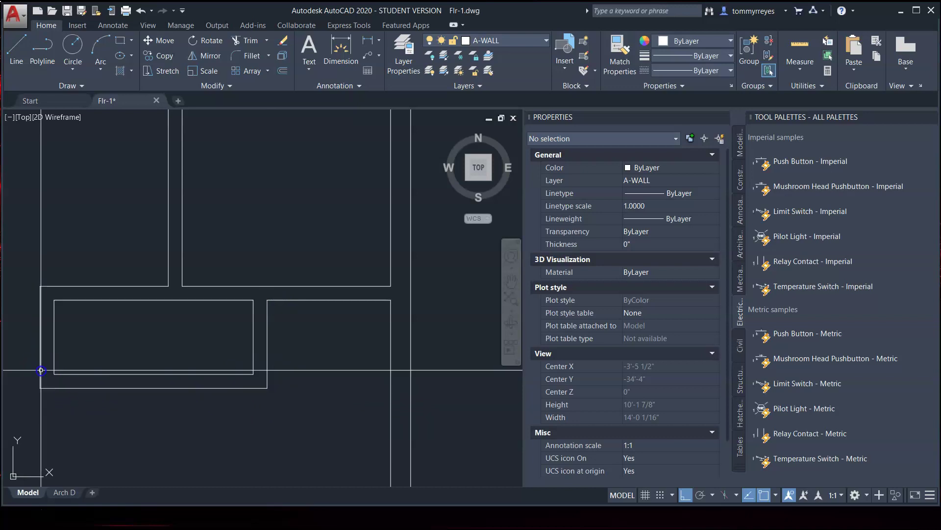
key(Return)
click(69, 374)
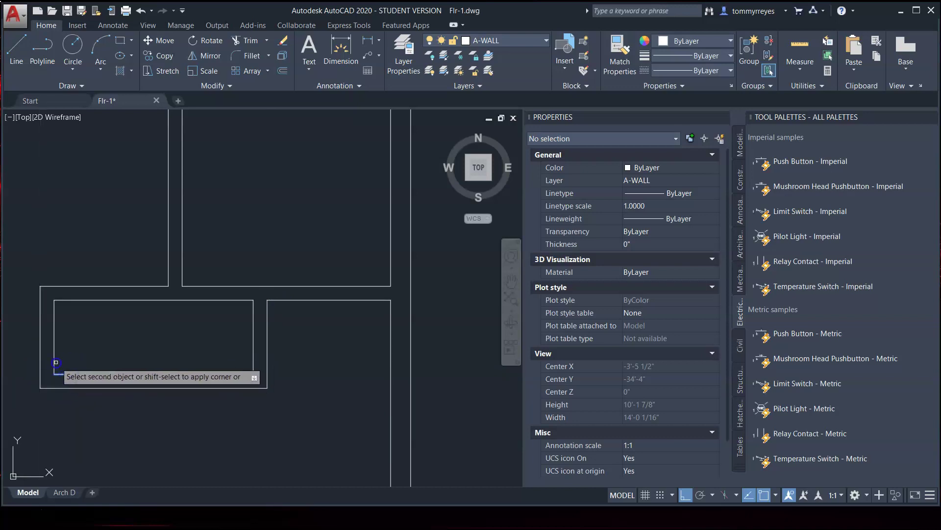
click(54, 360)
key(Return)
click(55, 335)
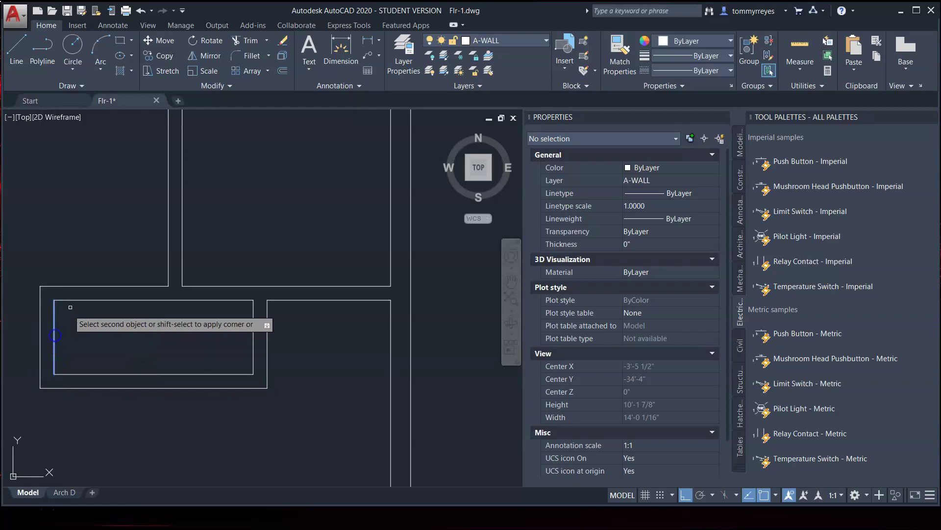
click(148, 286)
key(Return)
Delete the short line segment past the gap marker at the lower-right corner of the middle right room
scroll(337, 333, down, 5)
scroll(301, 393, up, 5)
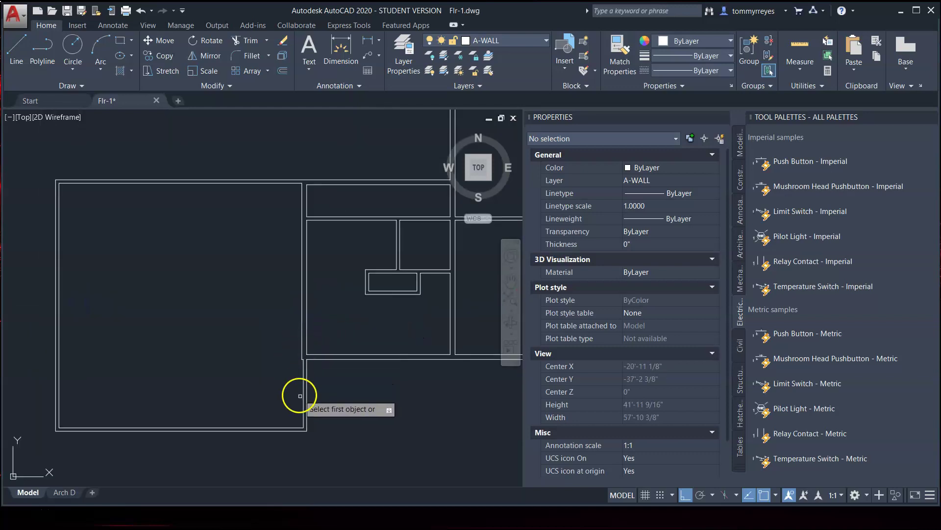
scroll(227, 393, down, 4)
scroll(273, 378, up, 4)
scroll(358, 360, up, 2)
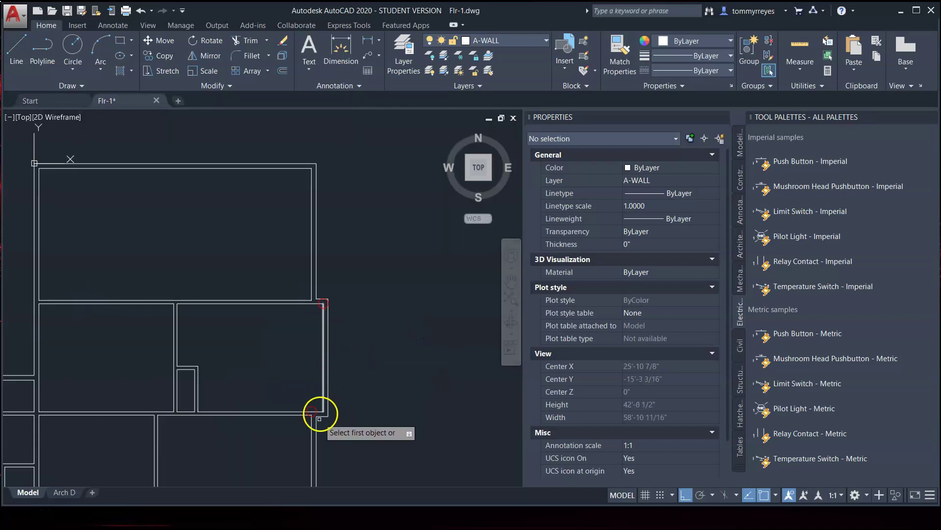
scroll(316, 414, up, 8)
key(Escape)
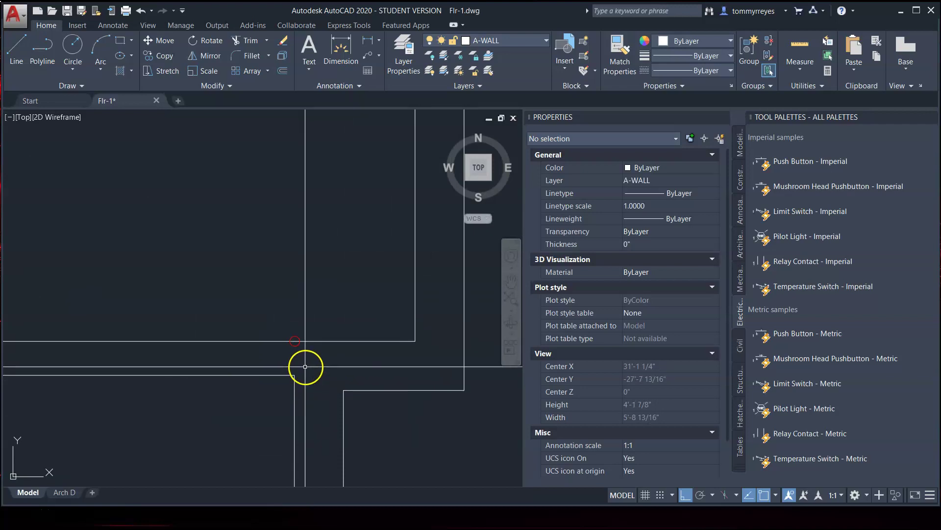
click(331, 340)
key(Escape)
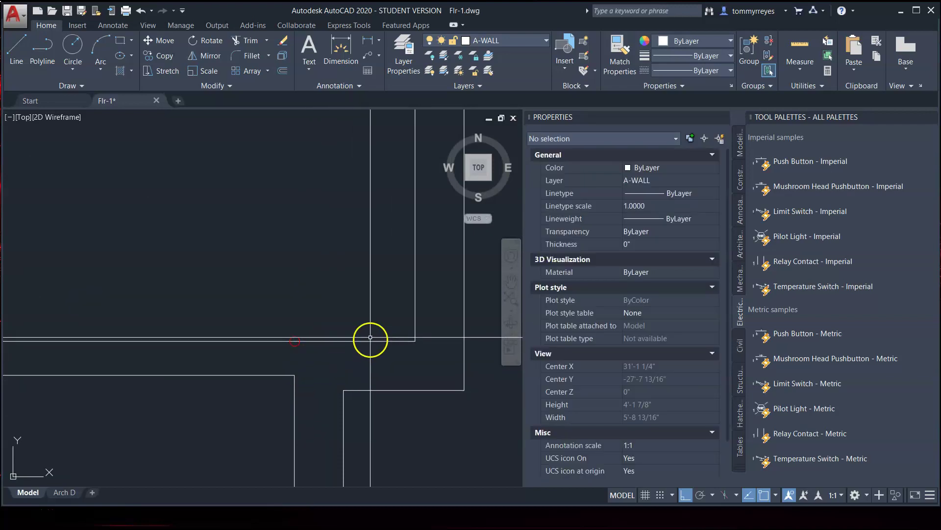
click(366, 341)
key(Delete)
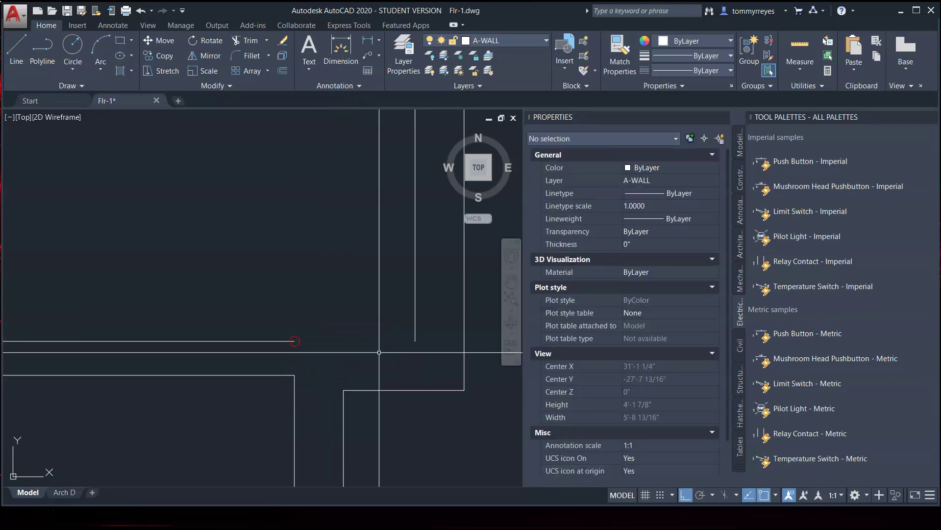
Fillet the middle right room's lower wall line with the inner line of its right exterior wall into a square corner
click(265, 340)
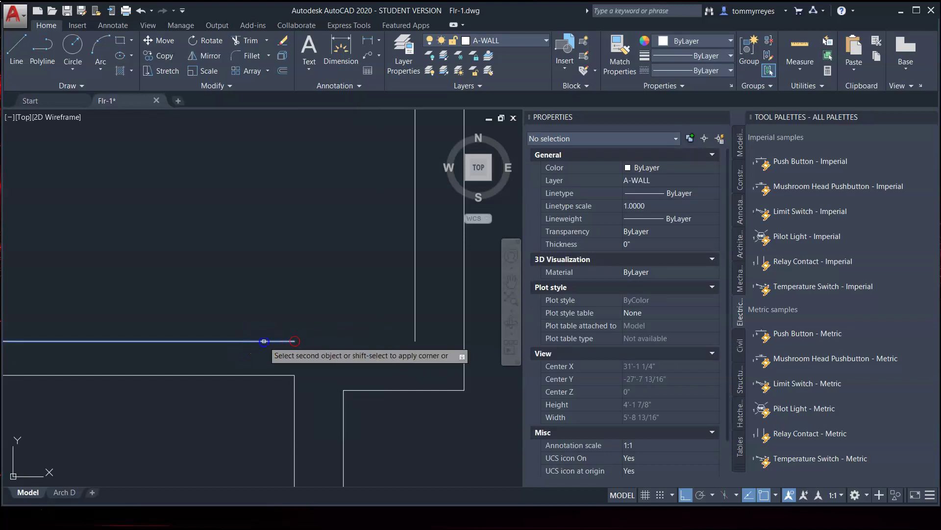
click(414, 334)
scroll(388, 389, down, 8)
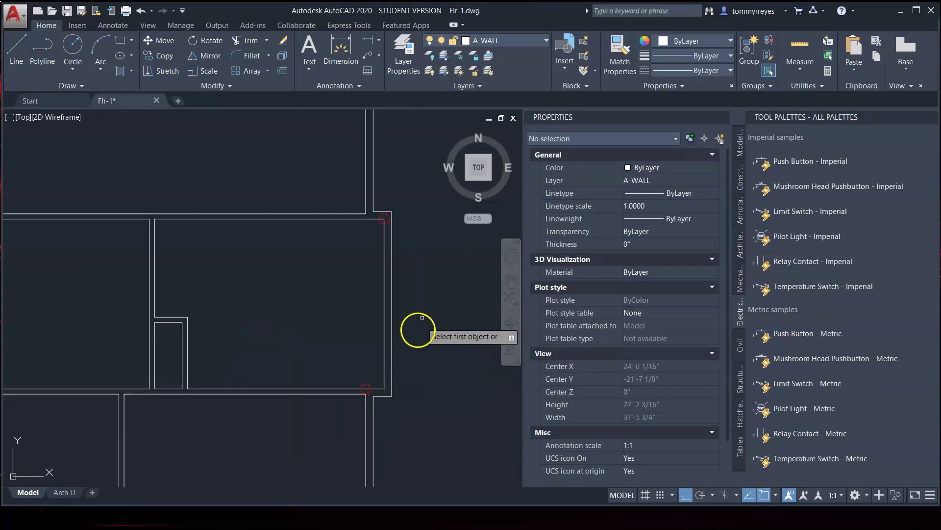
Fillet the middle right room's upper wall line with the inner line of its right exterior wall into a square corner
scroll(423, 317, up, 5)
key(Escape)
click(343, 293)
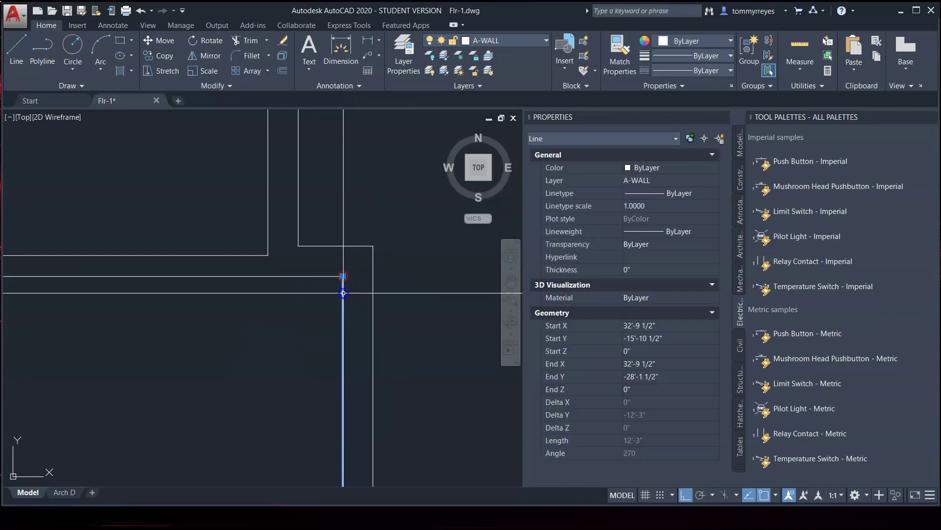
key(Escape)
click(325, 275)
scroll(361, 299, down, 3)
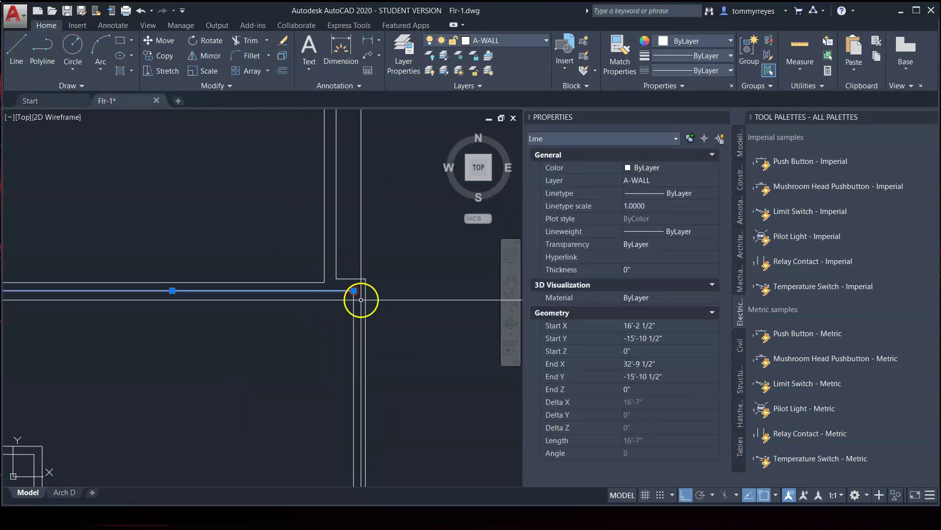
key(Escape)
scroll(361, 299, up, 5)
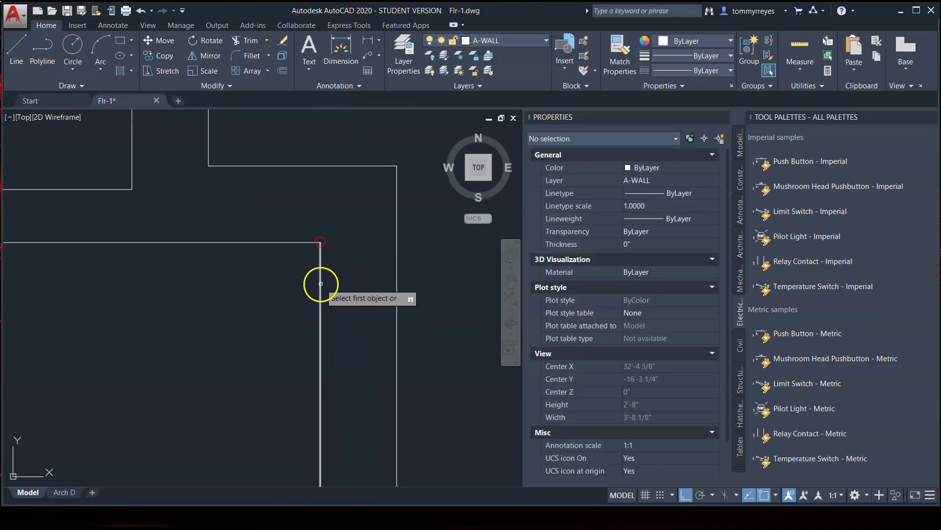
click(321, 283)
click(303, 242)
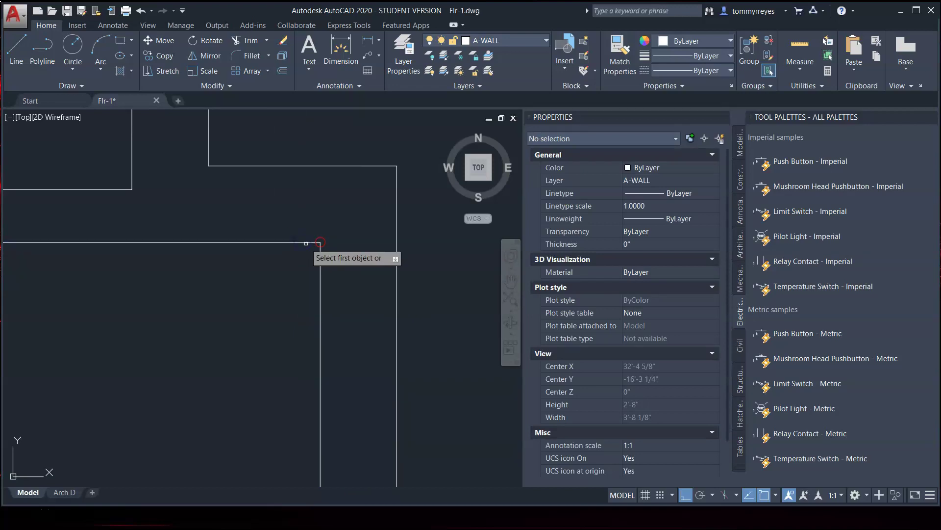
scroll(320, 242, down, 6)
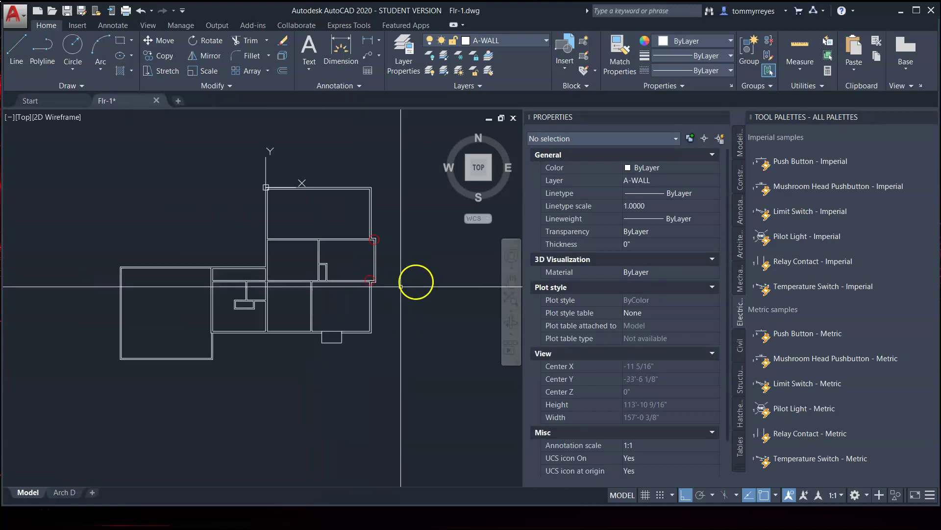
Try hatching the connected wall cavities with ANSI31 at scale 1, picking inside the lower exterior wall at the partition junction
key(Return)
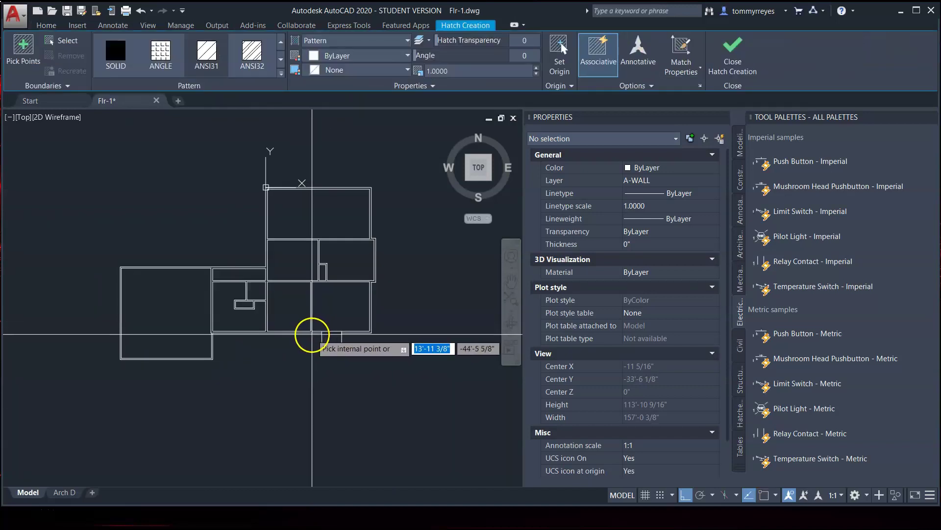
click(311, 332)
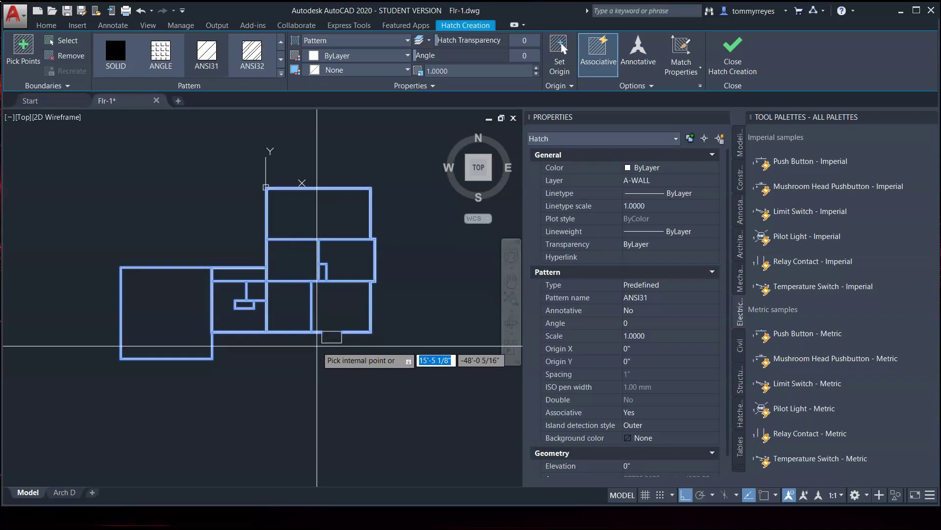
key(Return)
Delete the trial hatch from the wall cavities
scroll(315, 336, up, 5)
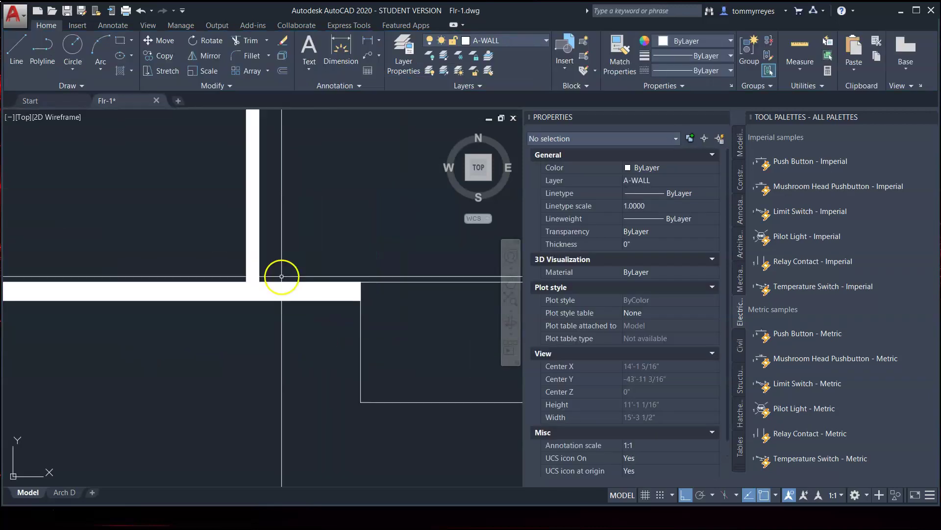
click(270, 293)
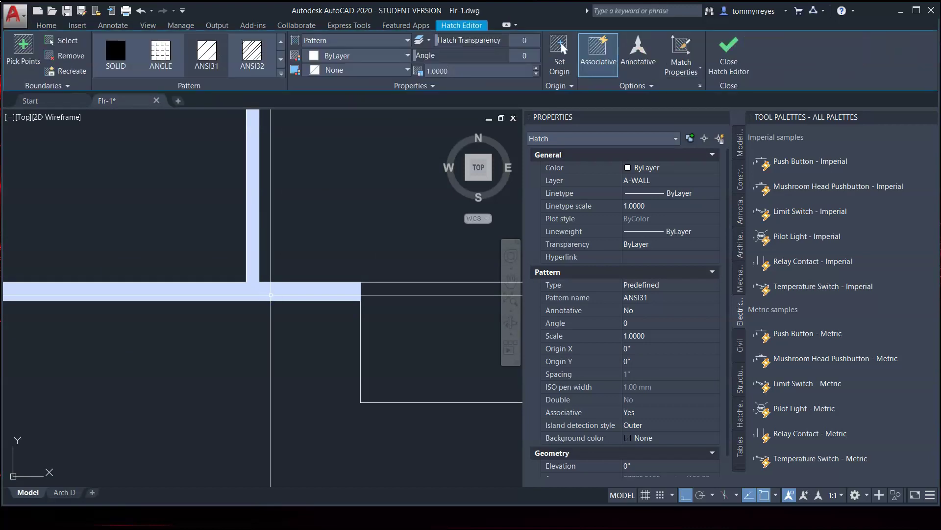
key(Escape)
scroll(270, 294, down, 10)
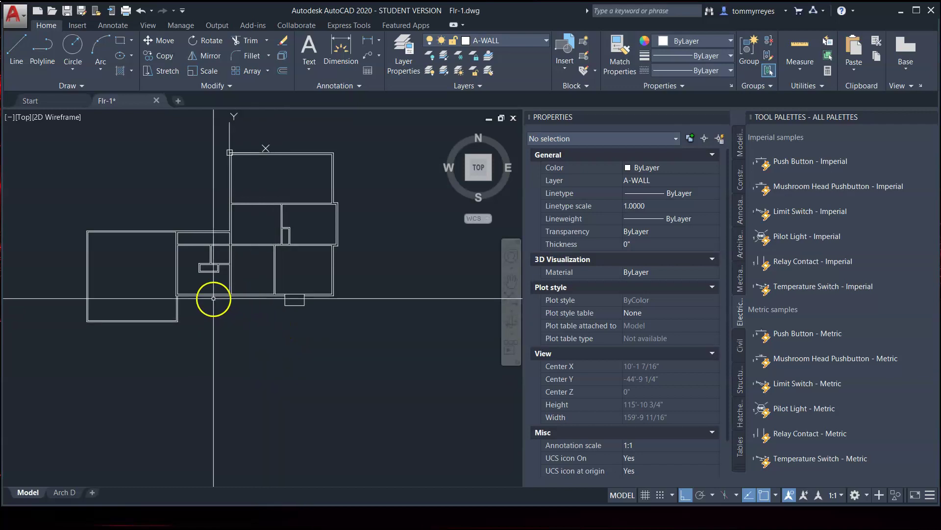
Close the Properties palette to widen the drawing area and bring the whole floor plan into view
scroll(187, 298, up, 2)
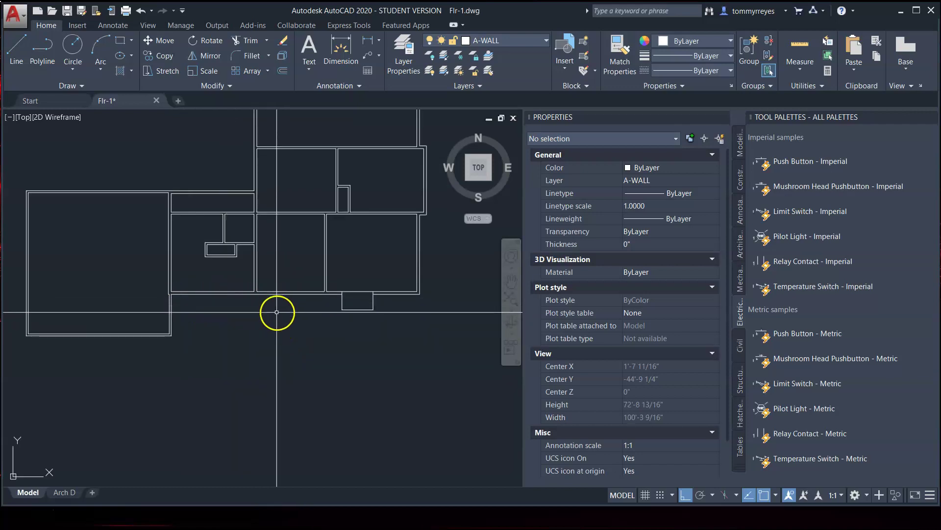
middle_drag(280, 316, 301, 395)
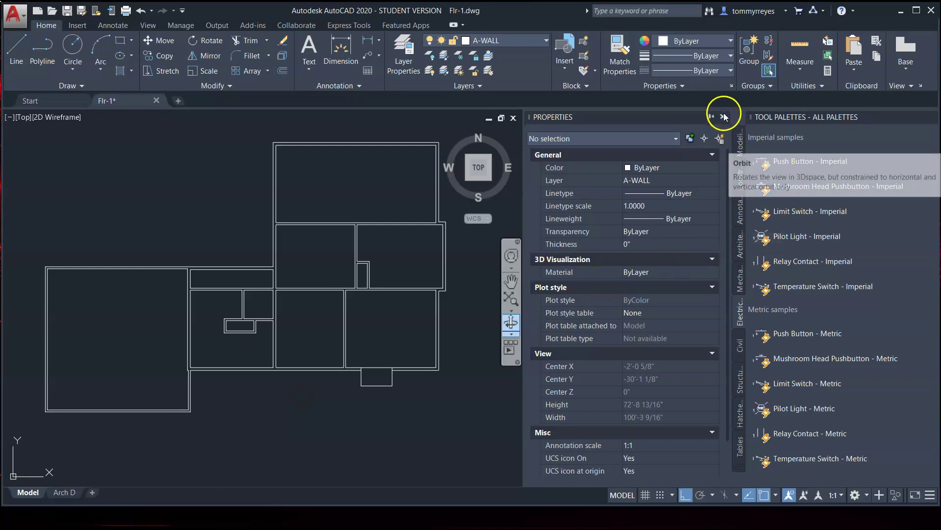
click(723, 116)
scroll(581, 235, up, 1)
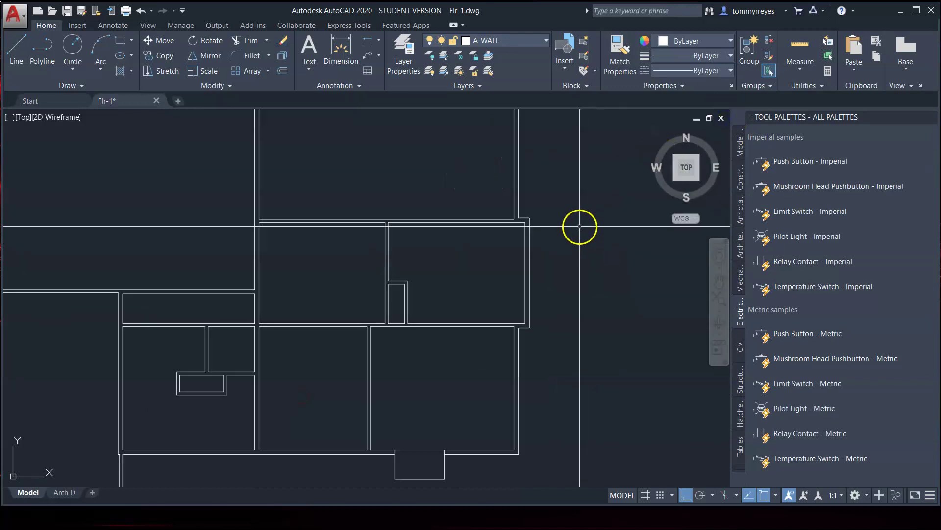
scroll(637, 223, up, 1)
scroll(645, 210, up, 1)
scroll(605, 244, down, 3)
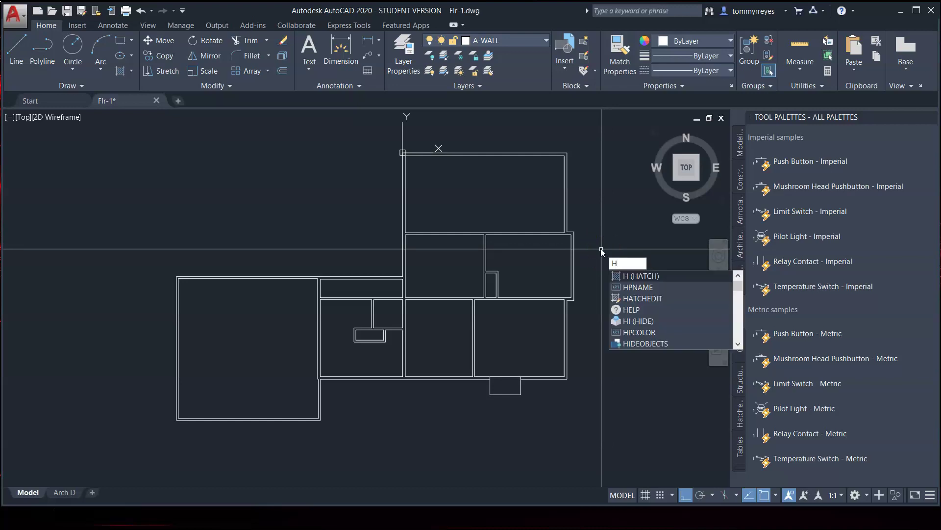
Try hatching the wall cavities at scale 1 from a point inside the wall at the middle right room's lower-right corner
key(Return)
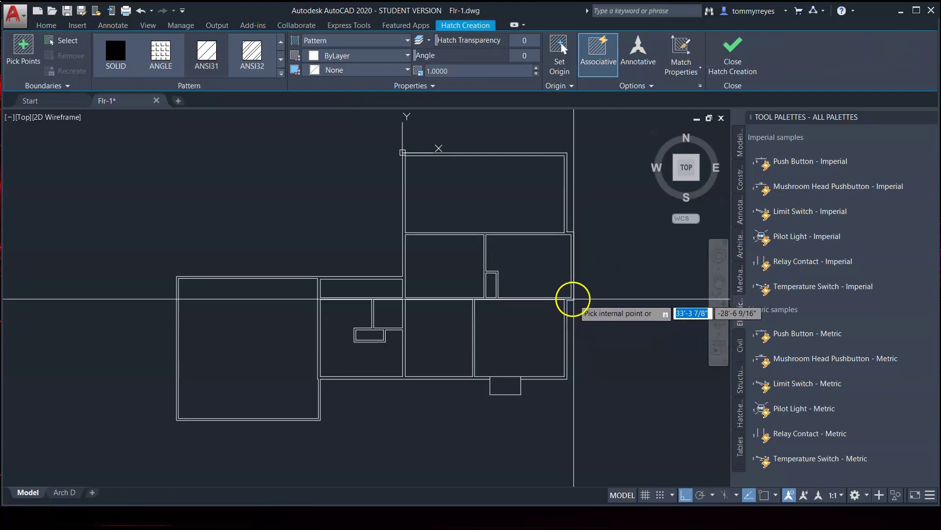
click(570, 298)
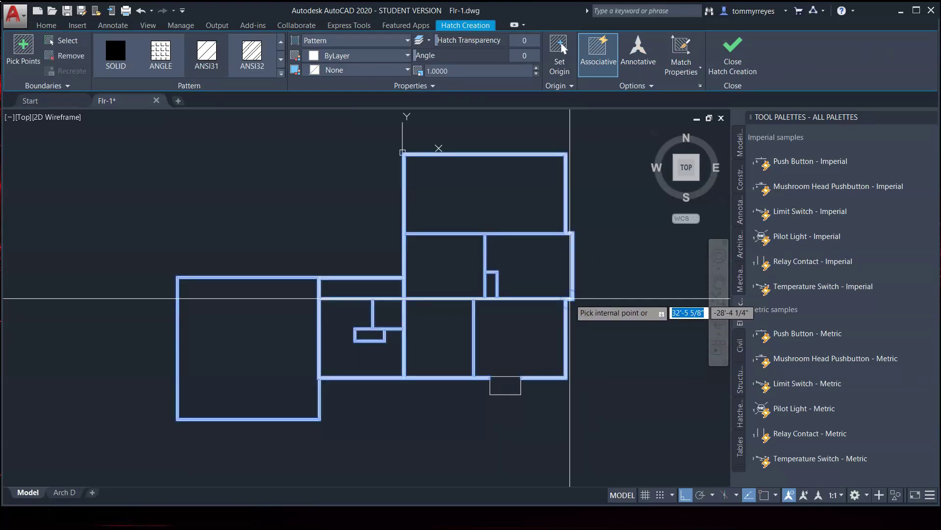
key(Return)
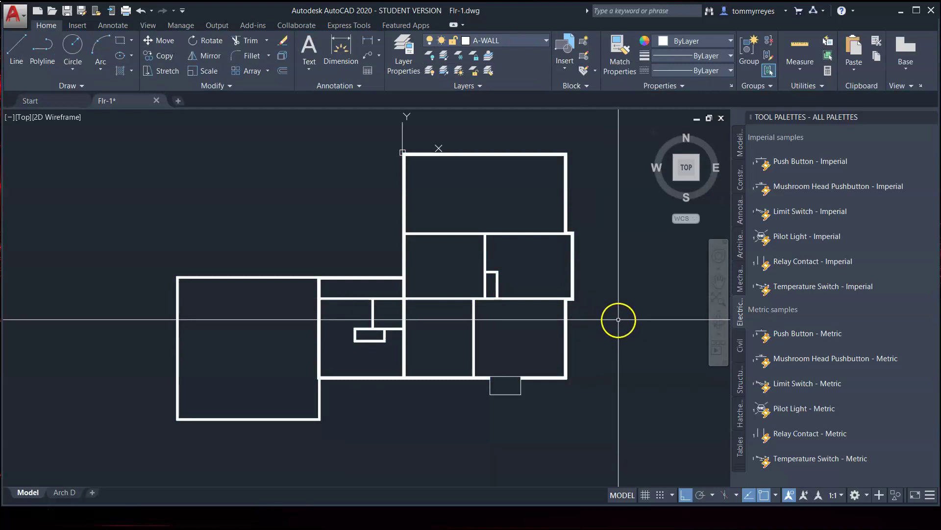
Delete the repeated trial hatch, selecting it at the middle right room's upper-right corner
scroll(569, 231, up, 6)
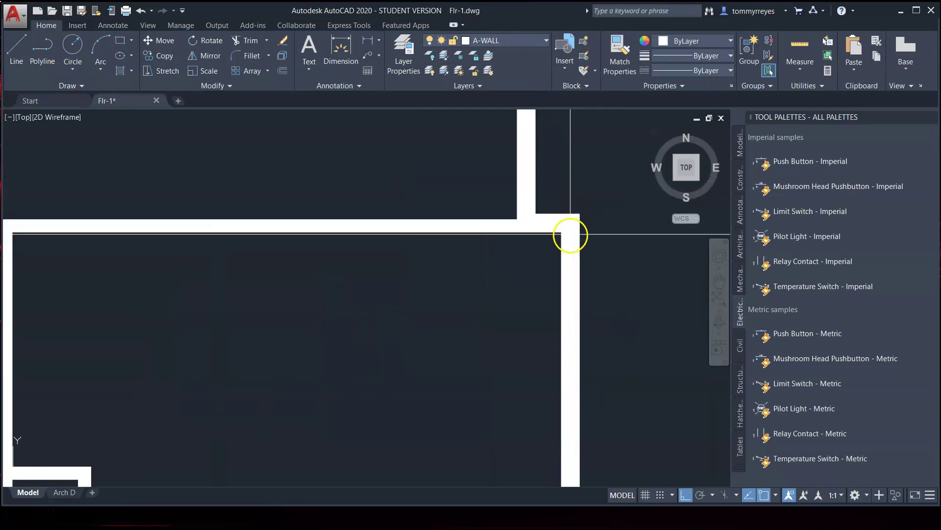
click(569, 223)
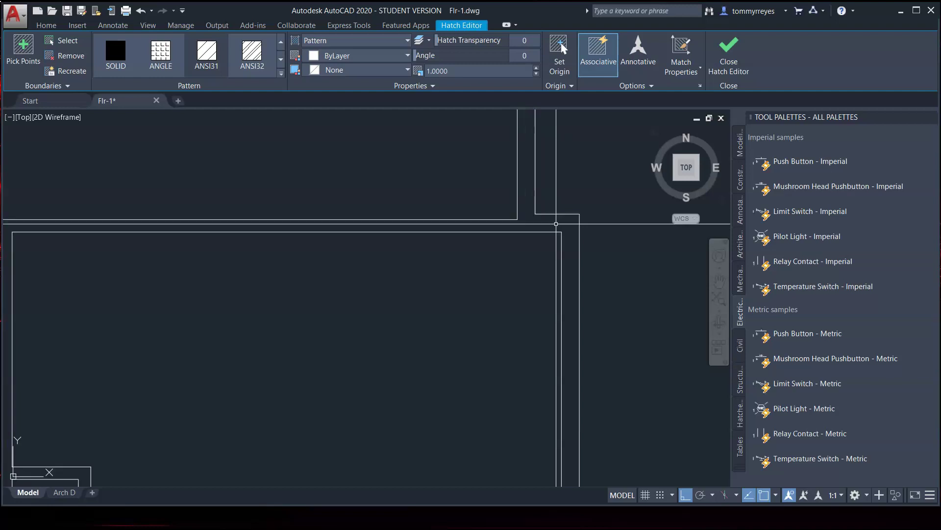
key(Escape)
scroll(552, 209, down, 6)
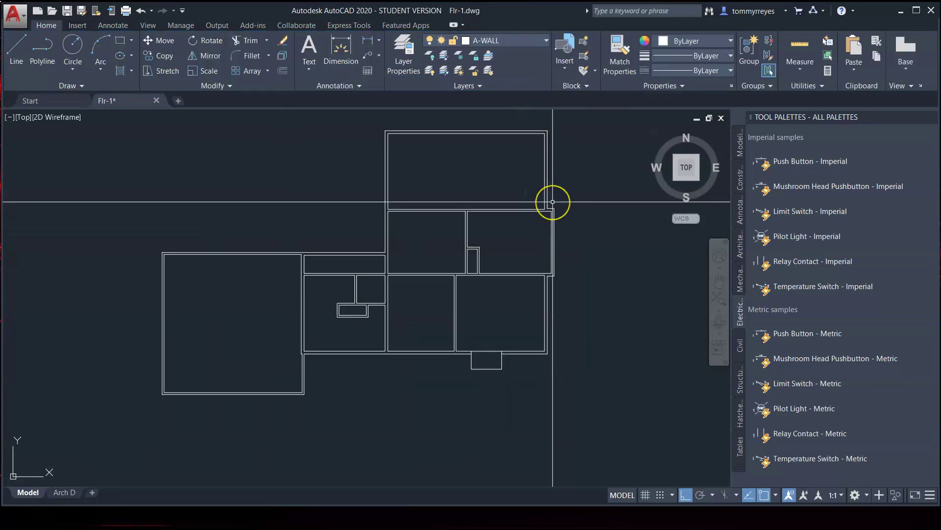